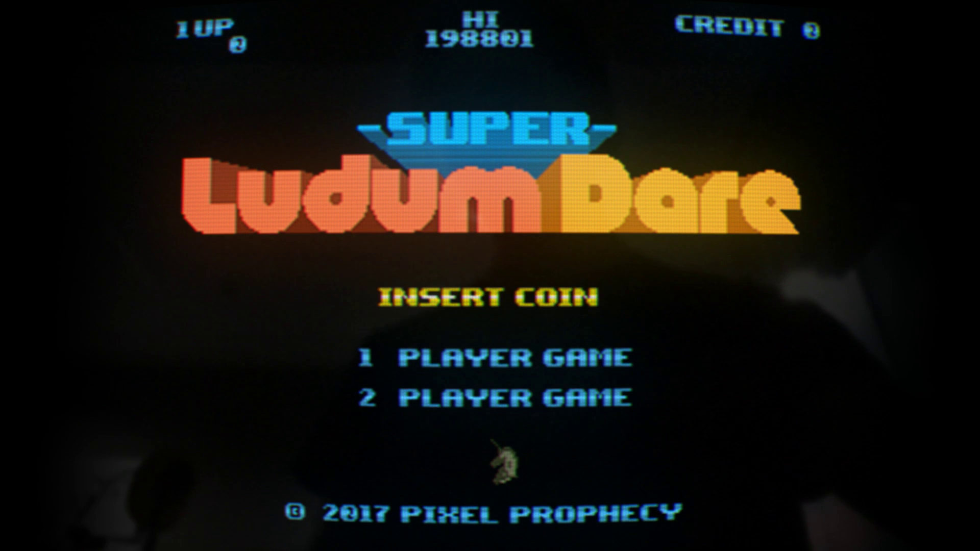
key("5")
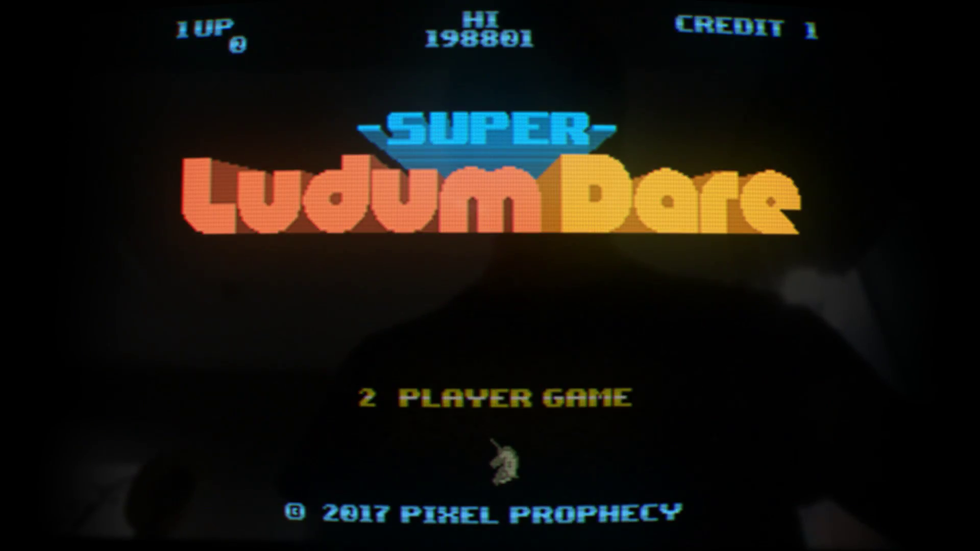
key("1")
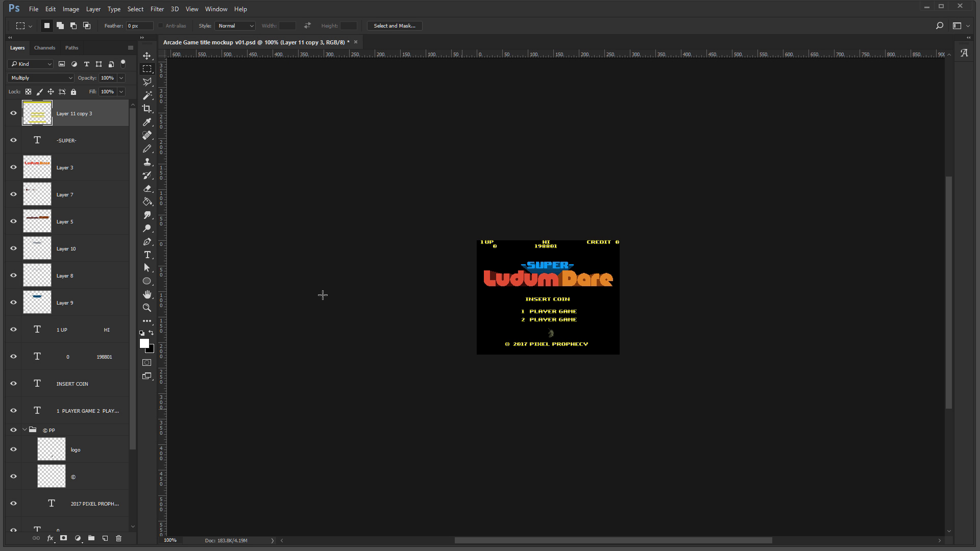
- Hide every layer of the arcade title mockup except the black Background layer
key("ctrl+plus")
key("ctrl+plus")
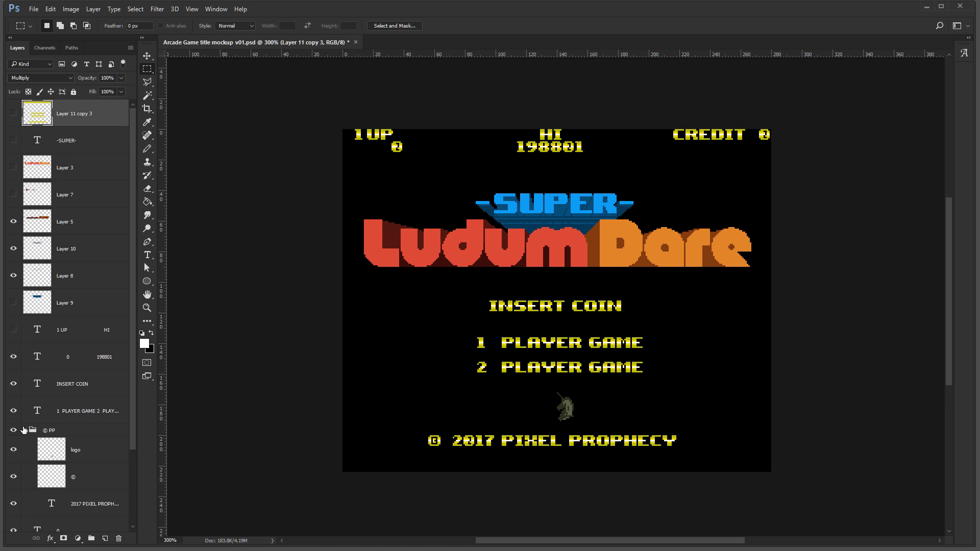
left_click_drag(13, 503, 16, 191)
scroll(133, 168, "down", 4)
left_click_drag(10, 442, 17, 523)
left_click(15, 520)
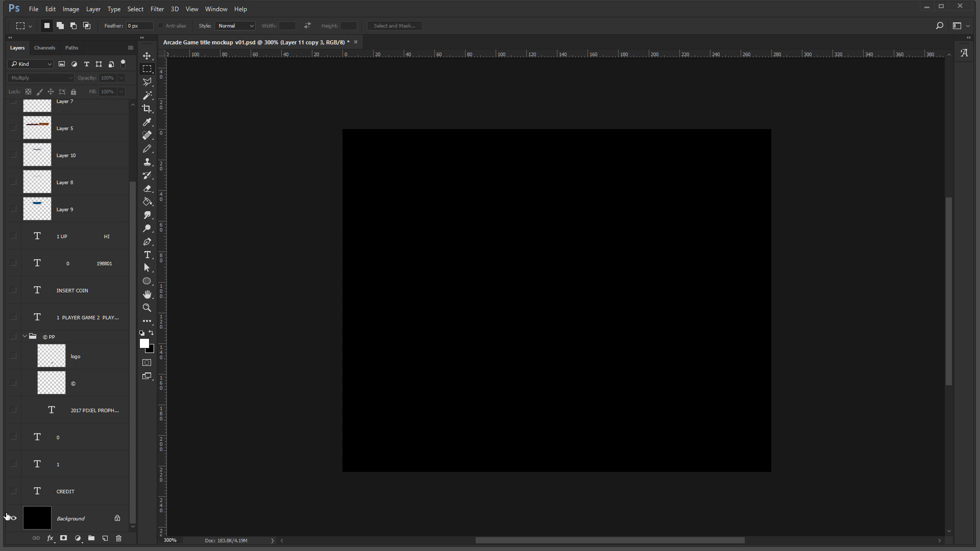
- Show the CREDIT text layer and compare its 0 and 1 digit layers, leaving the 1 visible
left_click(14, 491)
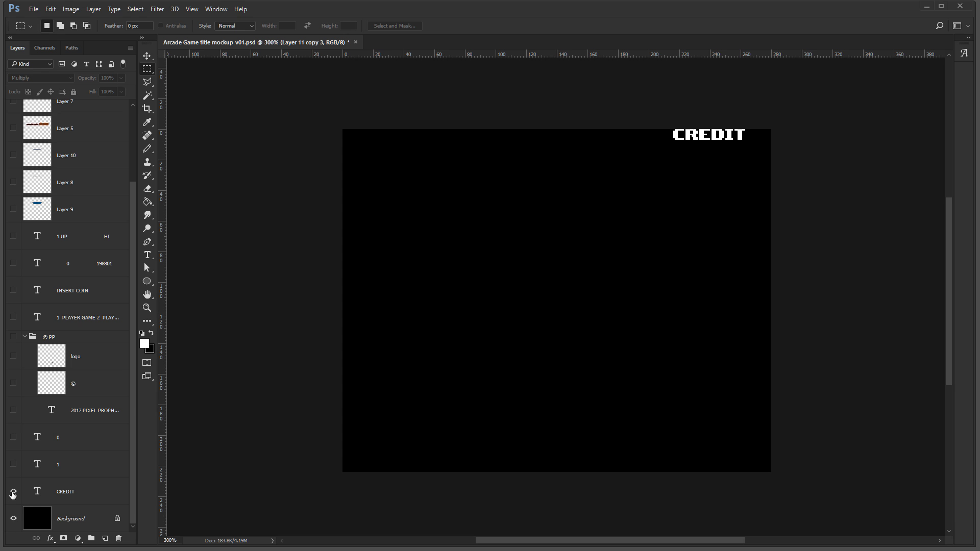
left_click(14, 438)
left_click(14, 438)
left_click(14, 465)
left_click(14, 464)
left_click(14, 464)
left_click(14, 465)
- Show the © PP group, the credit's 0 layer, and the player game, INSERT COIN, high score and 1 UP HI text layers
scroll(133, 393, "up", 2)
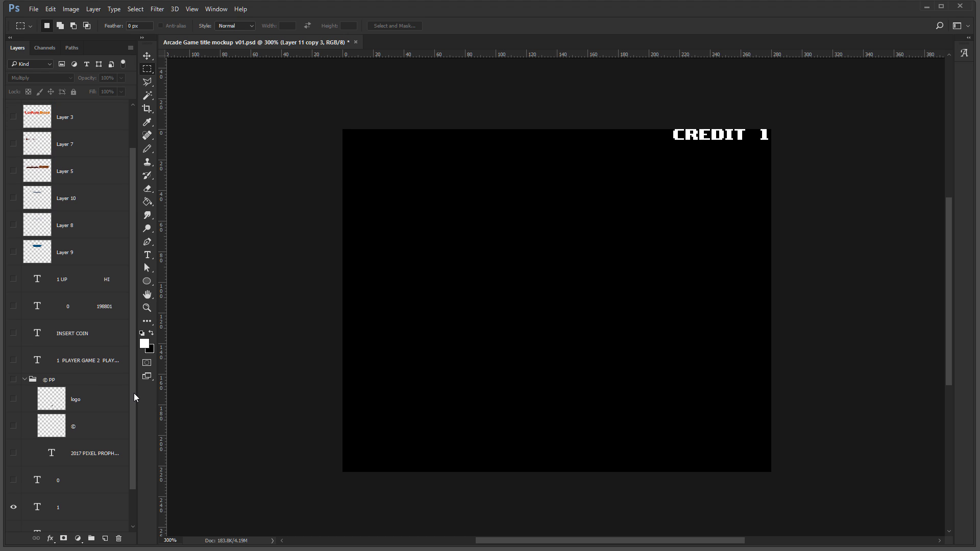
left_click_drag(13, 383, 14, 482)
left_click(13, 381)
left_click(13, 381)
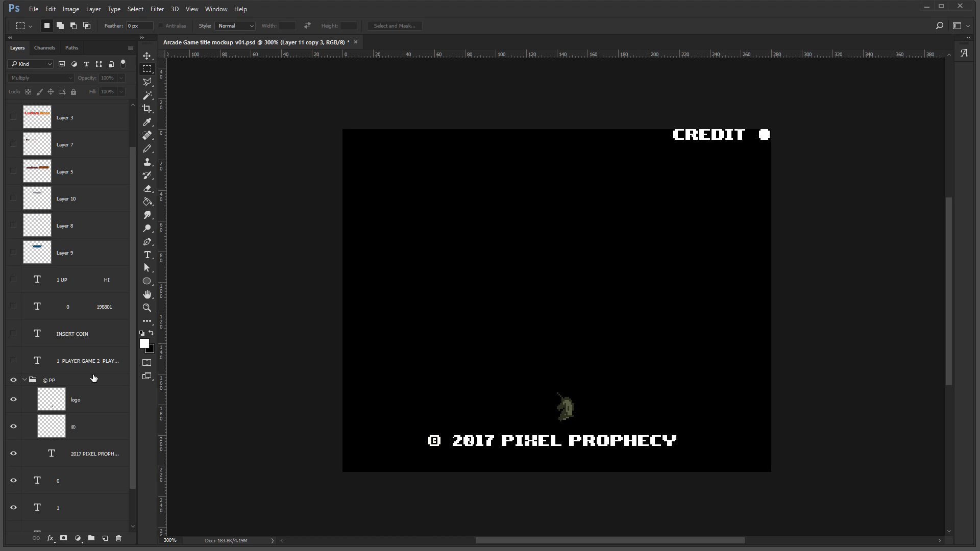
scroll(130, 361, "up", 1)
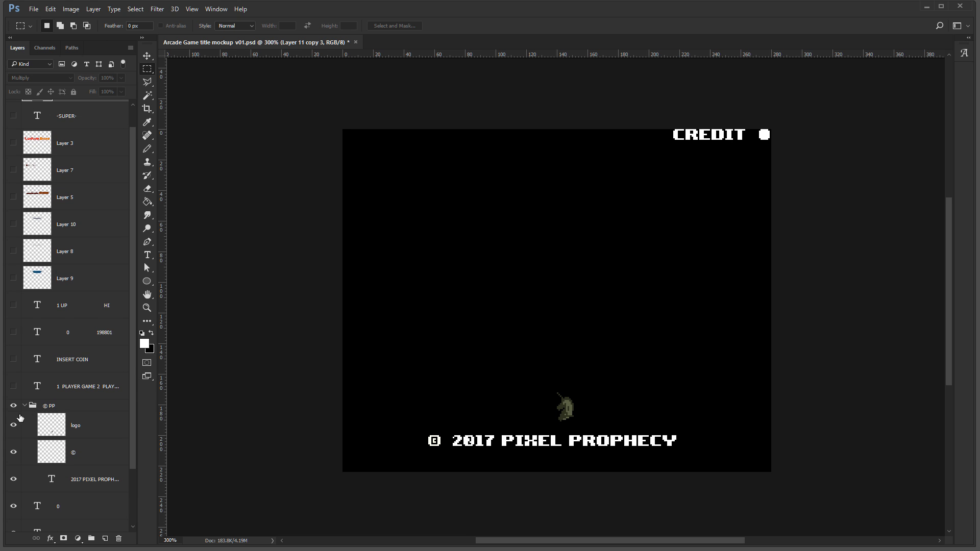
left_click_drag(14, 388, 8, 307)
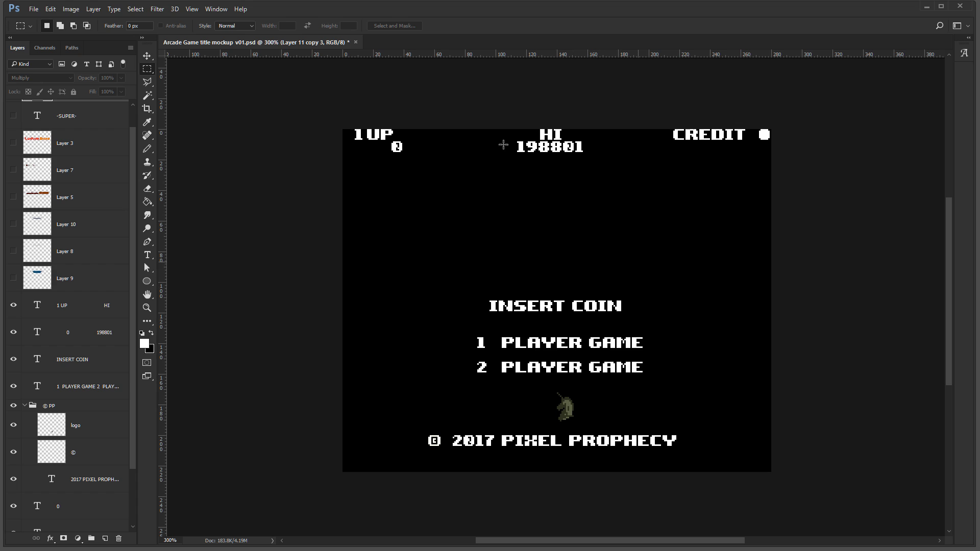
left_click_drag(594, 138, 501, 160)
- Preview the title artwork by showing -SUPER- and Layers 3 through 9, and hide those layers again
scroll(79, 346, "up", 1)
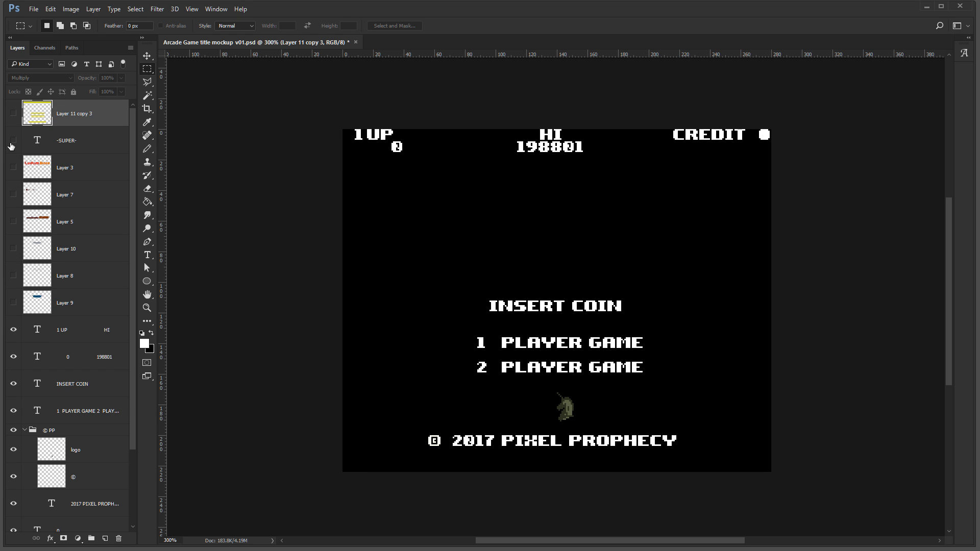
left_click_drag(13, 165, 10, 306)
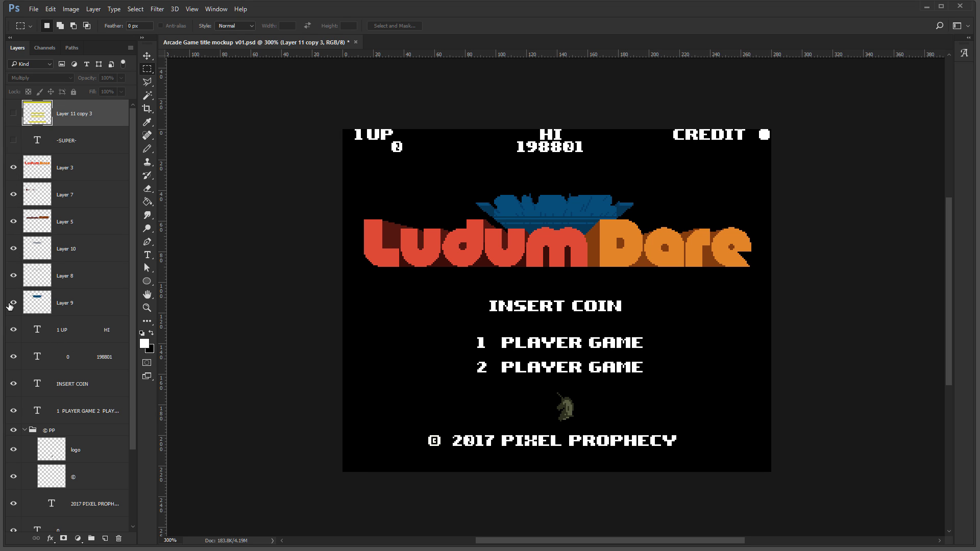
left_click(14, 141)
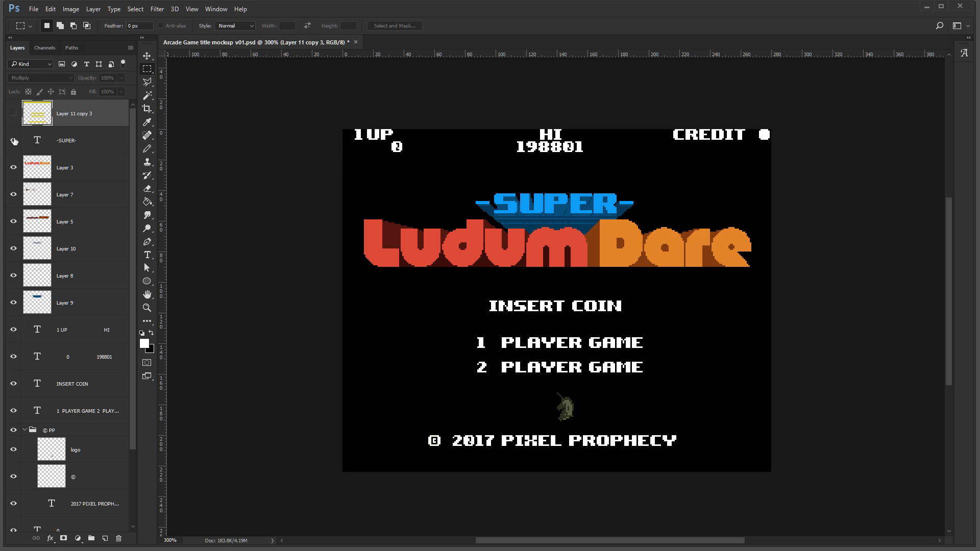
left_click_drag(14, 141, 15, 186)
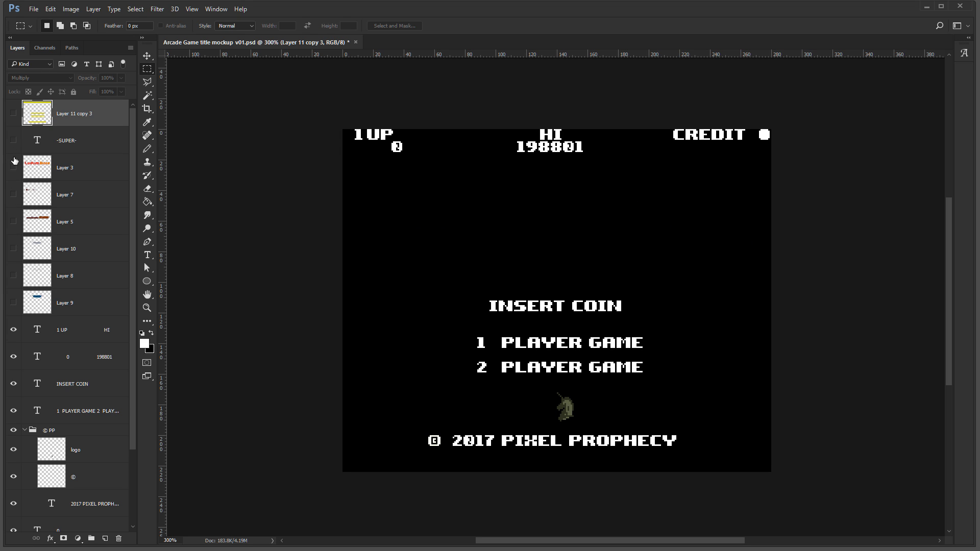
- Compare the text with and without the yellow Layer 11 copy 3 overlay, and show all title artwork layers from -SUPER- to Layer 9
left_click(12, 115)
left_click(13, 116)
left_click(12, 115)
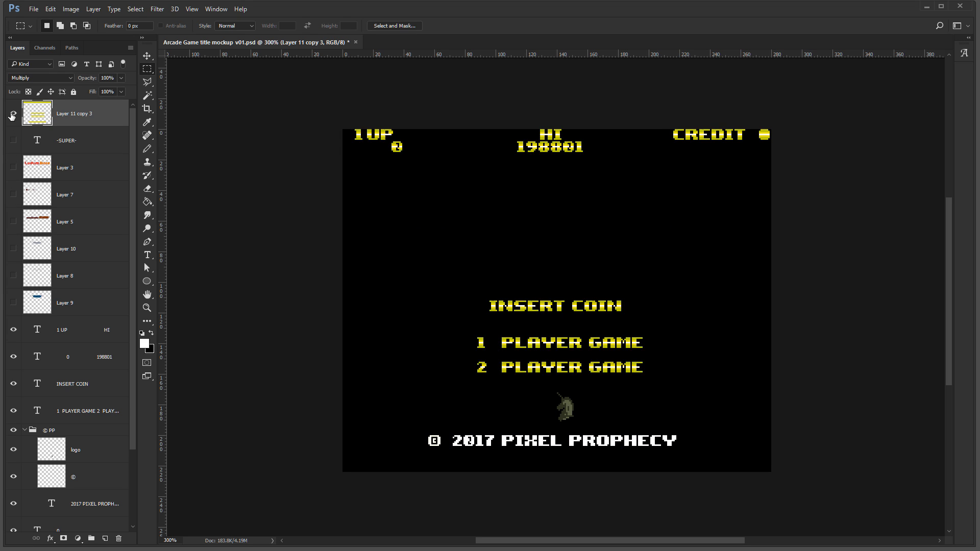
left_click_drag(14, 302, 14, 138)
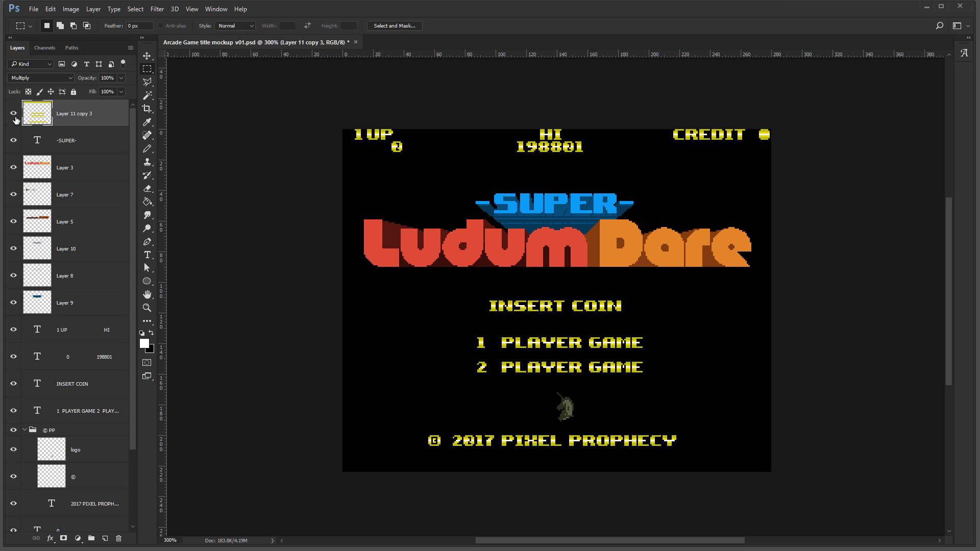
left_click(16, 116)
left_click(13, 115)
- Examine the pixel shading of the INSERT COIN and player game text up close, along with the title lettering above them
key("ctrl+plus")
key("ctrl+plus")
key("ctrl+plus")
key("ctrl+plus")
key("ctrl+plus")
key("ctrl+plus")
key("ctrl+plus")
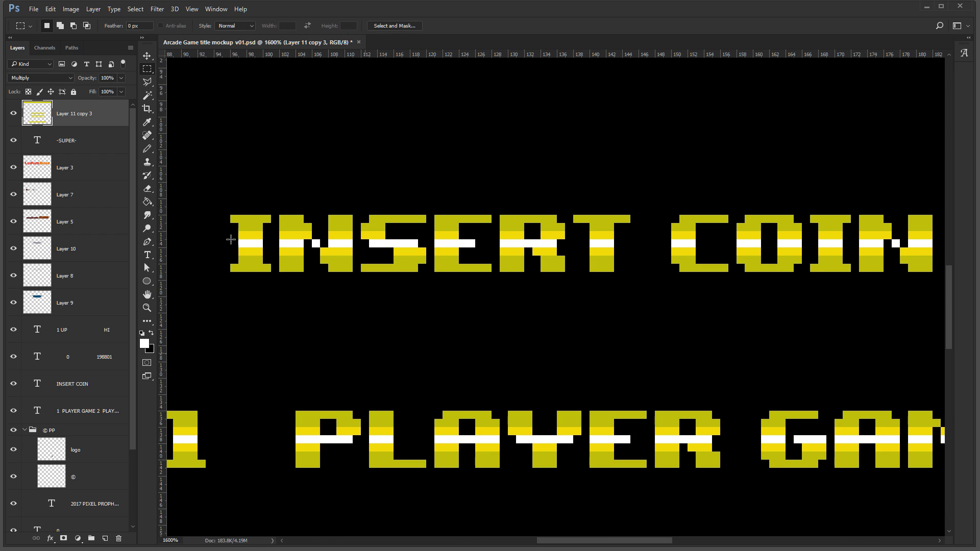
left_click_drag(768, 233, 733, 190)
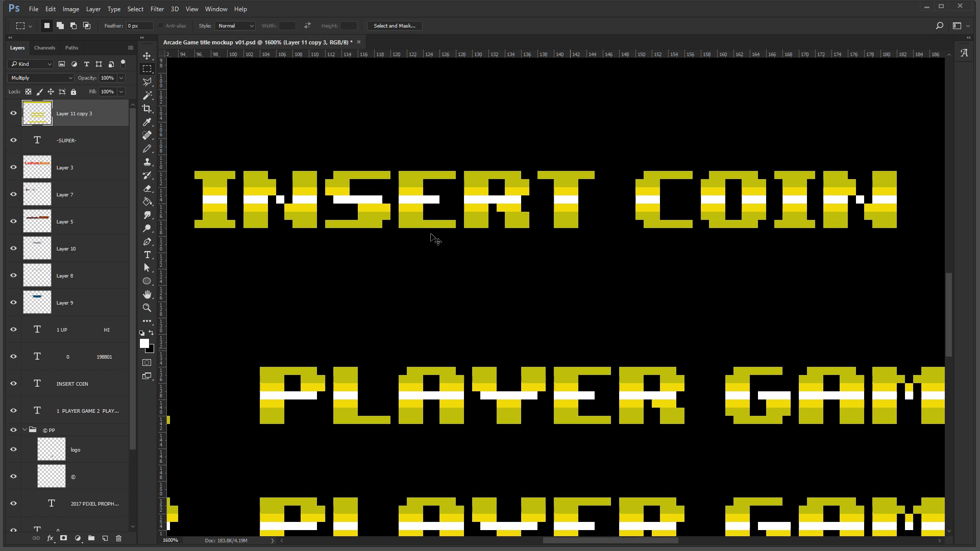
key("ctrl+minus")
key("ctrl+minus")
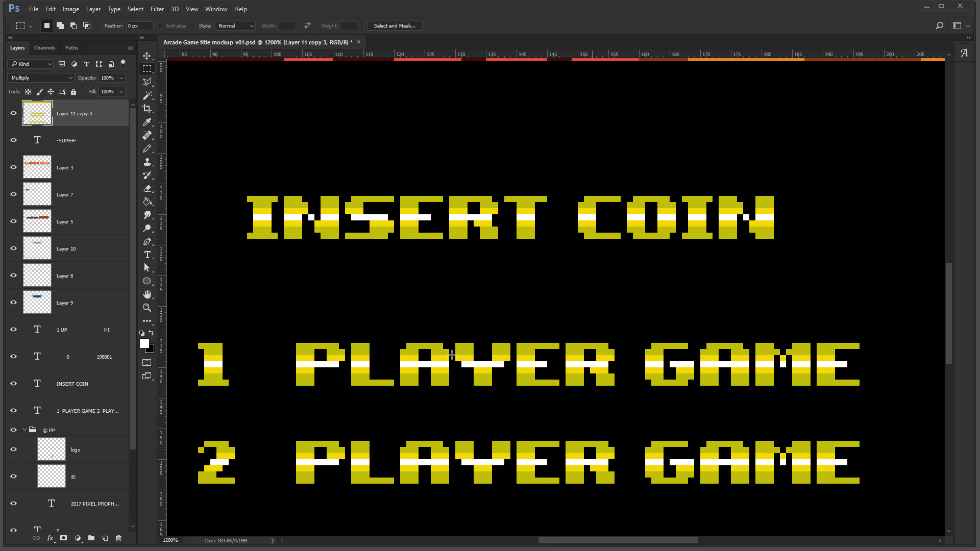
scroll(425, 351, "down", 1)
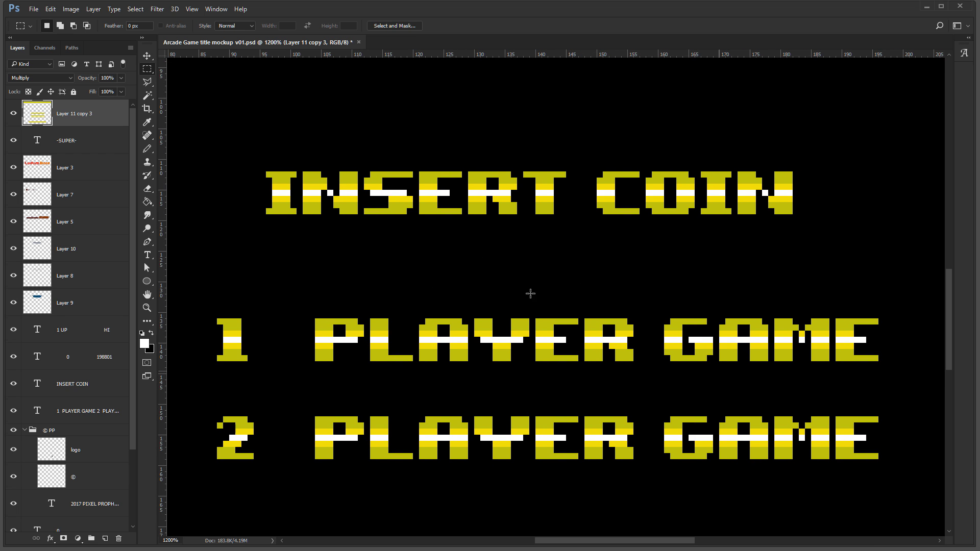
scroll(339, 228, "down", 2)
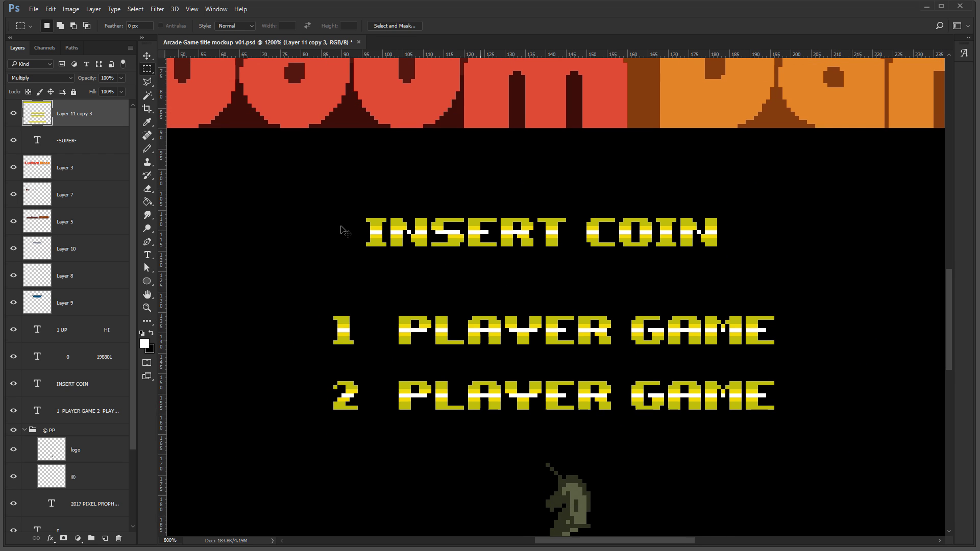
scroll(339, 247, "up", 1)
scroll(410, 357, "up", 2)
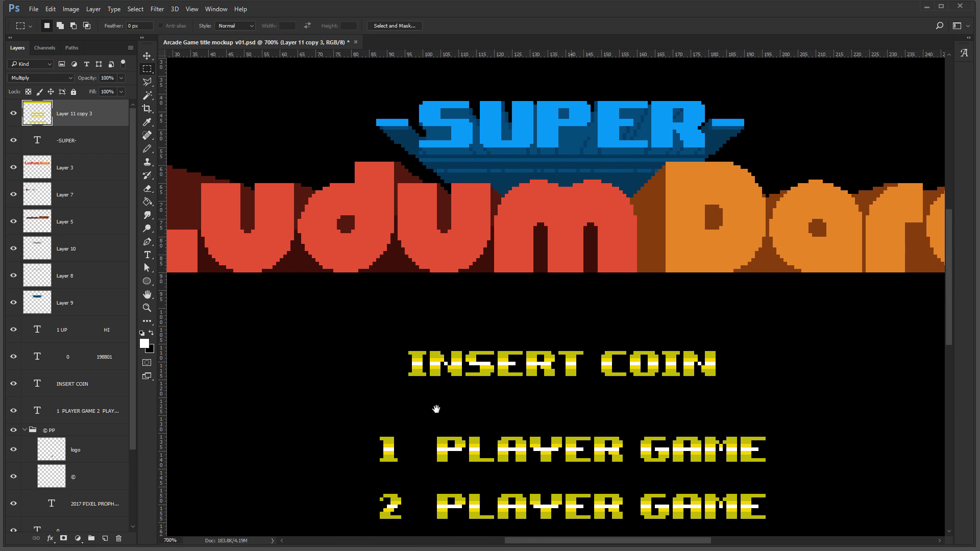
scroll(449, 326, "down", 1)
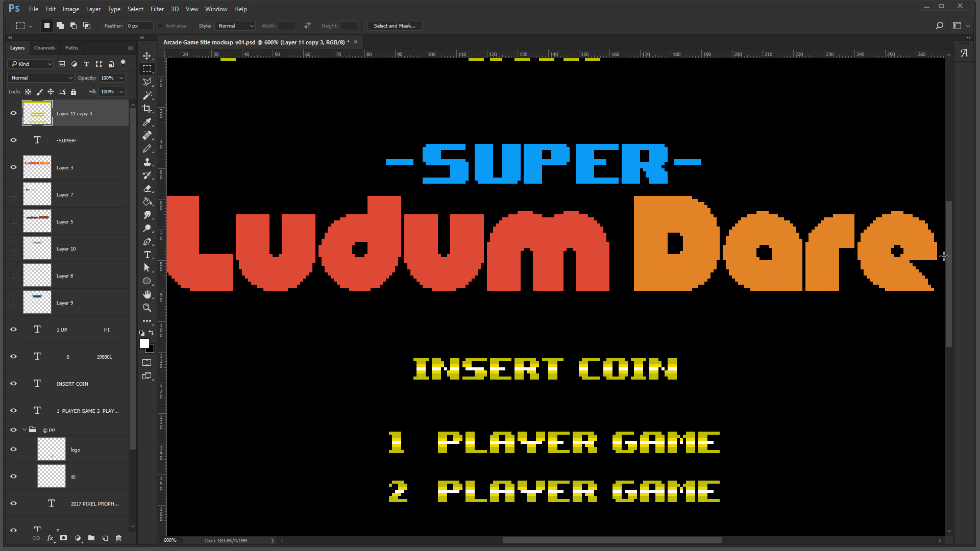
- Set up a new layer above the Ludum Dare lettering with yellow as the foreground color, and activate the Line tool
left_click(579, 276, "ctrl")
scroll(579, 276, "left", 1)
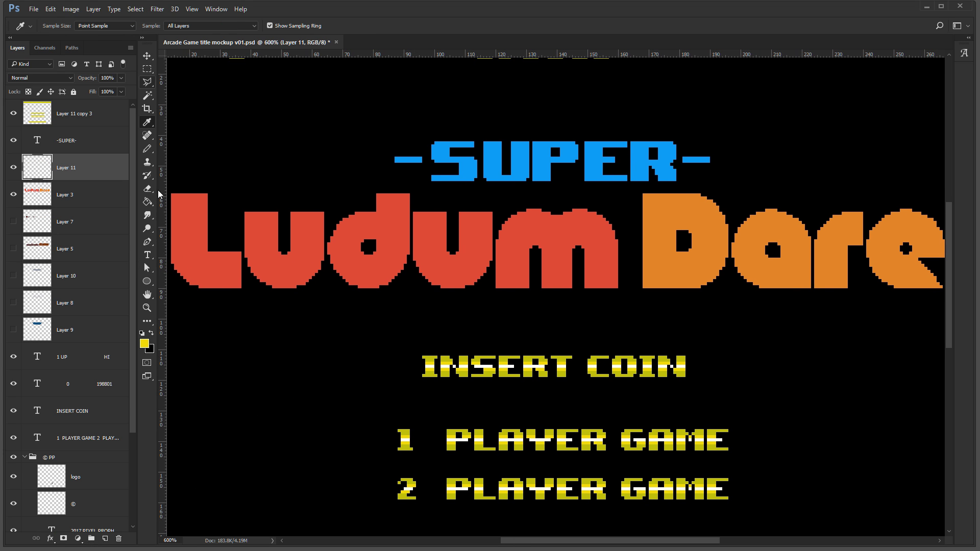
key("shift+u")
key("shift+u")
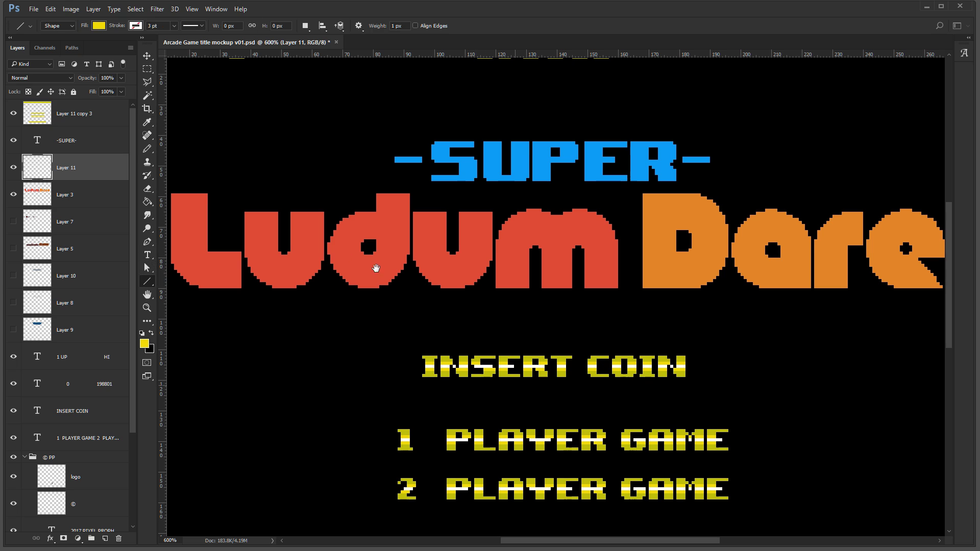
scroll(373, 265, "down", 1)
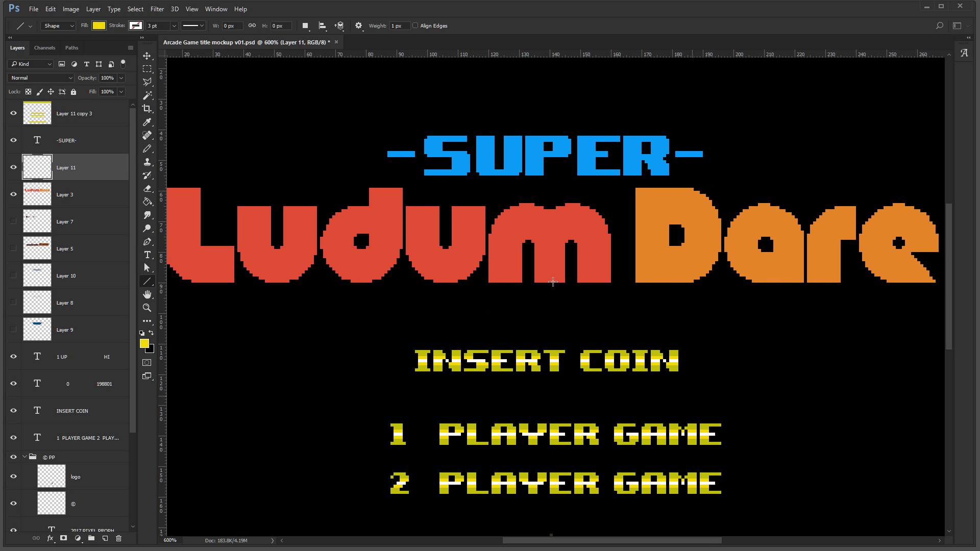
- Switch the Line tool to Pixels mode without anti-aliasing and undo the tiny line shape drawn at the base of the m
left_click_drag(553, 283, 551, 284)
left_click(58, 25)
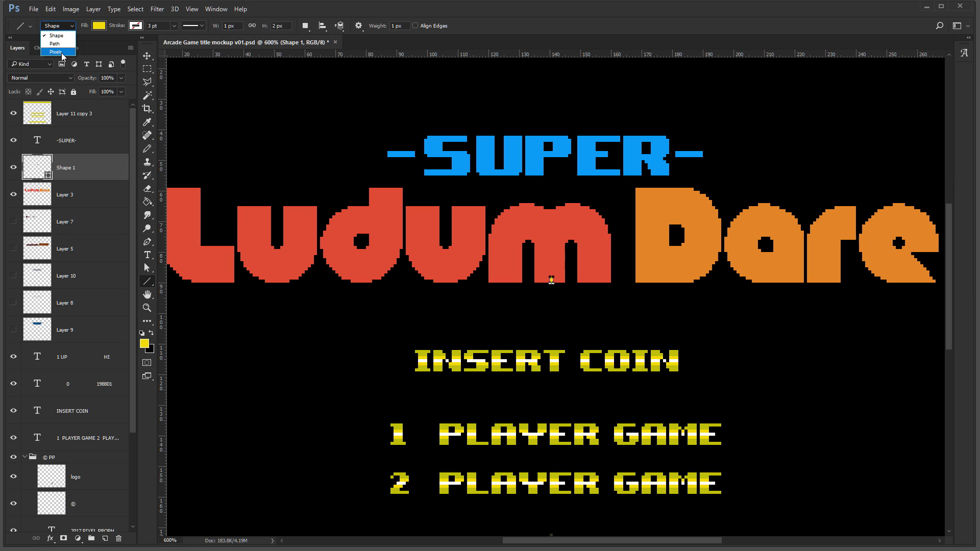
left_click(56, 52)
key("ctrl+z")
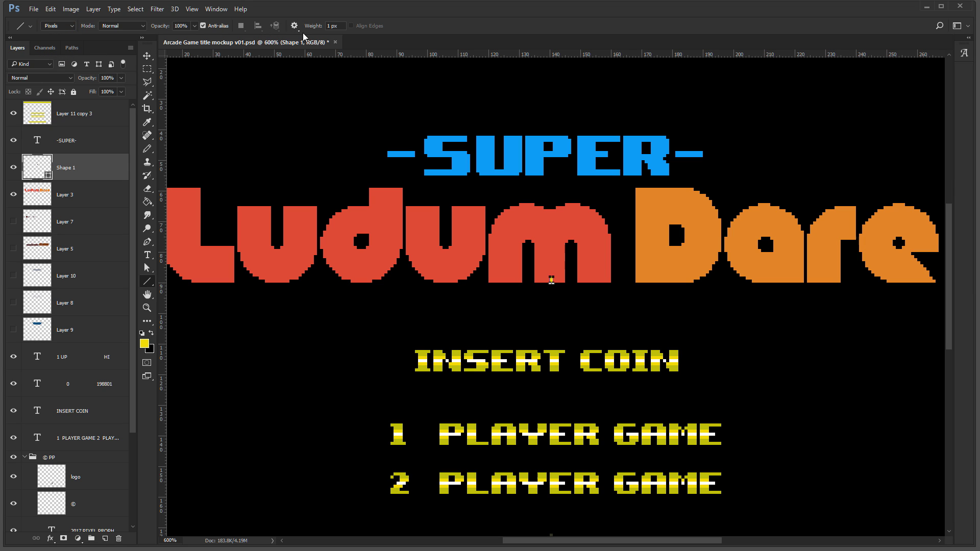
- Draw 1 px yellow perspective lines from the m's base to the upper corners of the L, first u and D, and along the lettering's baseline
left_click_drag(552, 281, 202, 189)
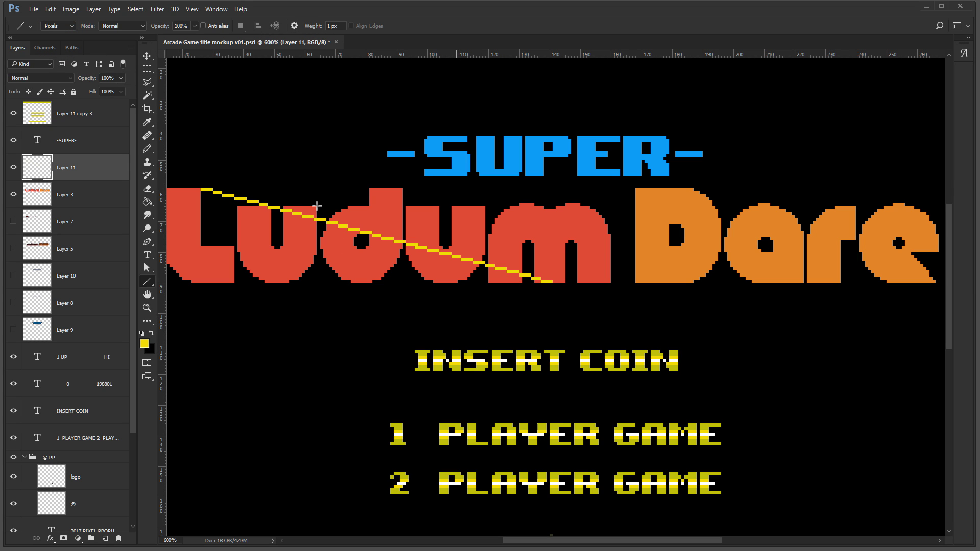
mouse_move(316, 205)
left_mouse_down()
mouse_move(554, 279)
mouse_move(632, 181)
mouse_move(630, 168)
mouse_move(634, 190)
left_mouse_up()
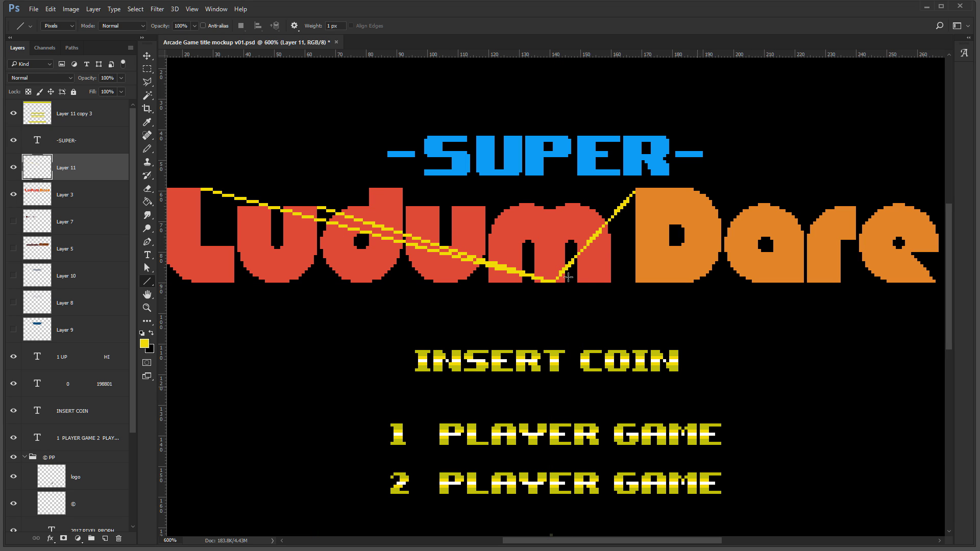
left_click_drag(637, 280, 555, 279)
left_click_drag(235, 280, 605, 280)
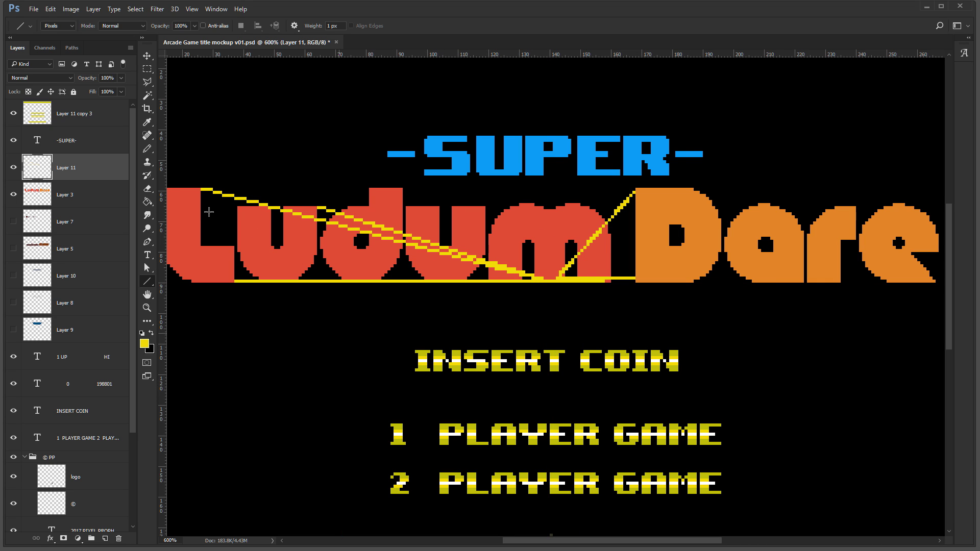
- Show the extrusion layers from Layer 7 to Layer 9 and hide the Ludum Dare lettering on Layer 3
left_click_drag(209, 212, 228, 223)
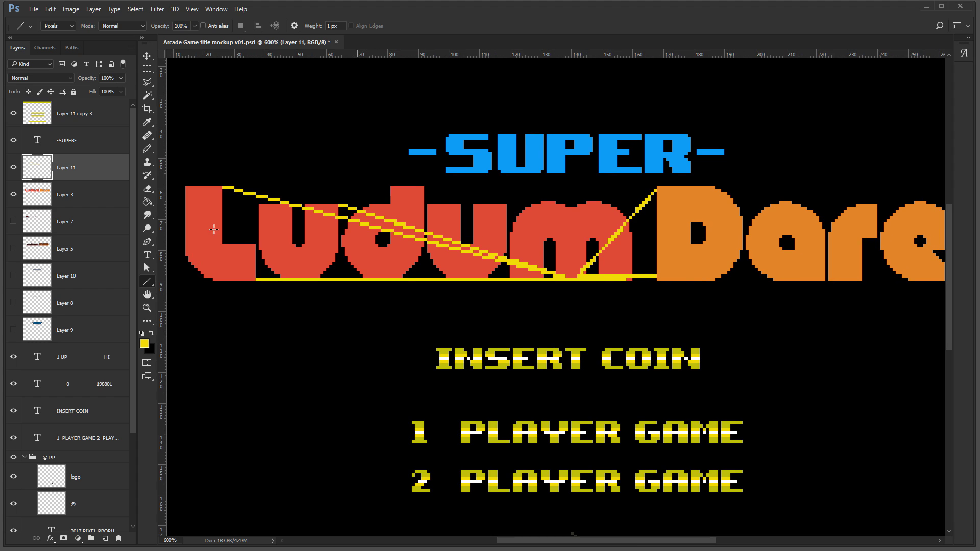
left_click_drag(371, 243, 258, 260)
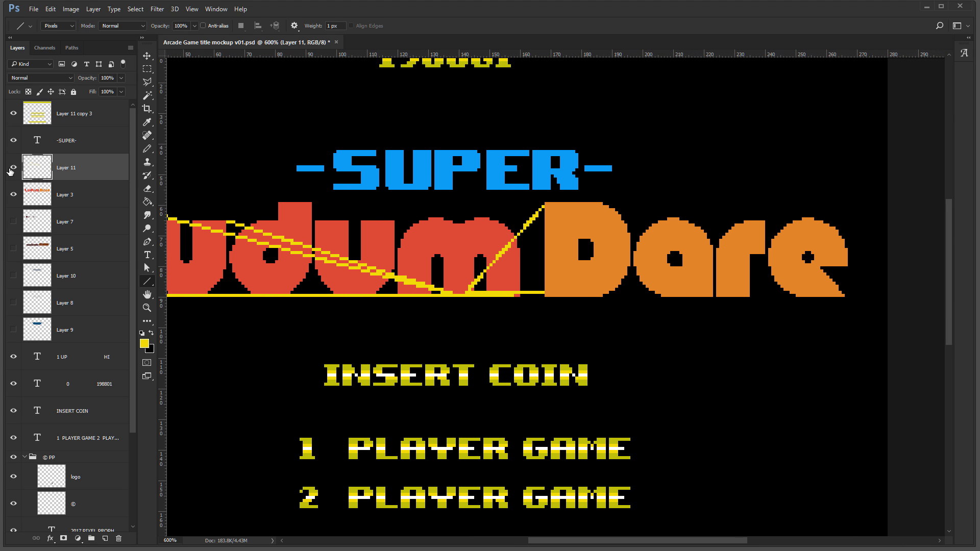
left_click_drag(11, 221, 6, 312)
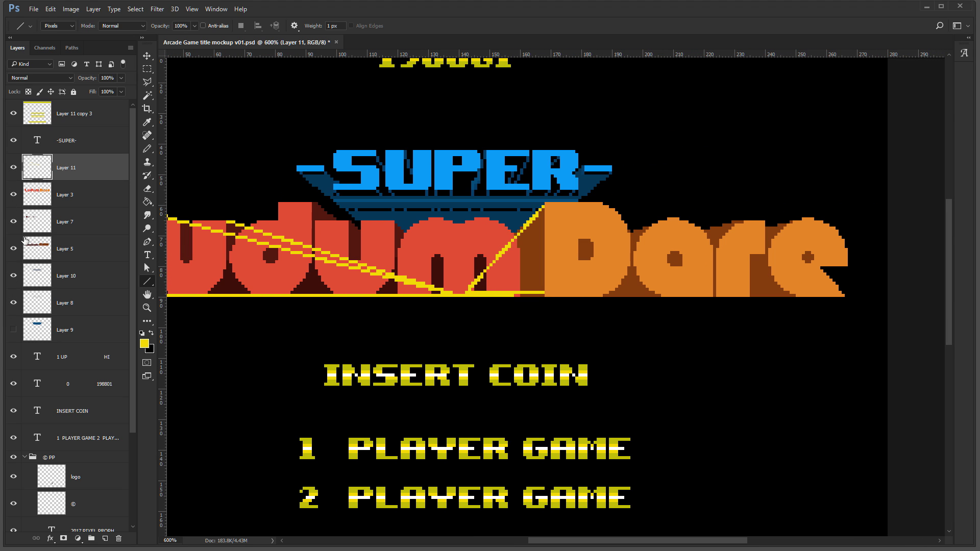
left_click(13, 330)
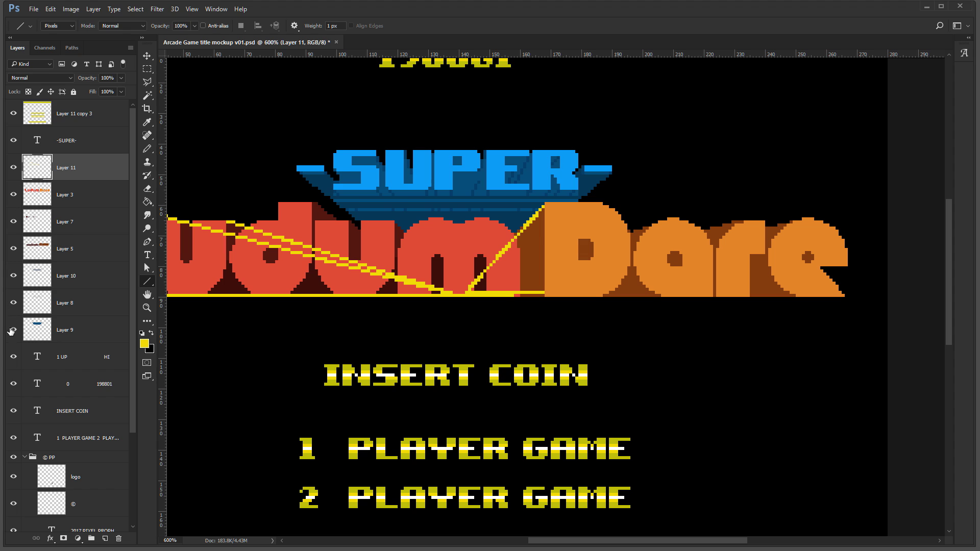
left_click(13, 194)
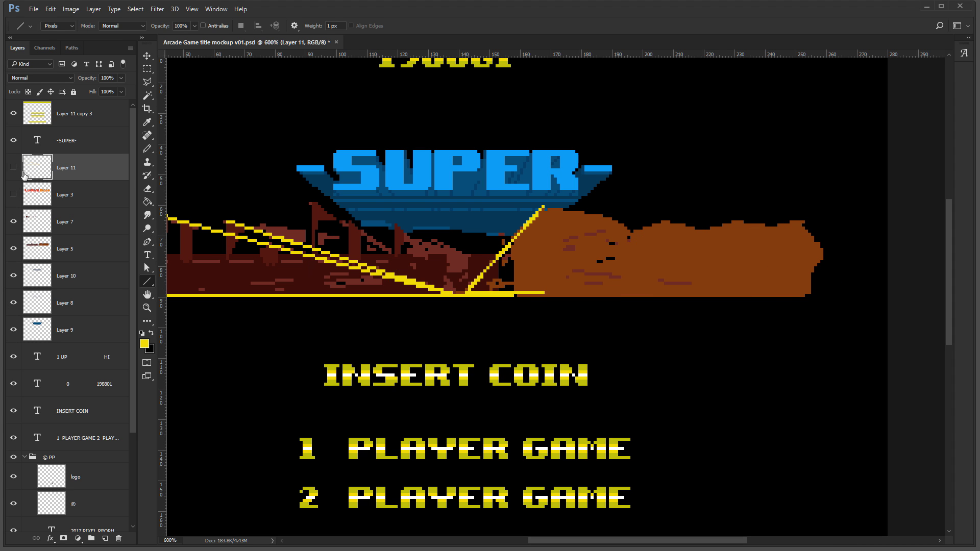
- Hide the yellow perspective lines on Layer 11 and show the Ludum Dare lettering on Layer 3 again
left_click(14, 167)
key("ctrl+z")
key("ctrl+minus")
key("ctrl+minus")
key("ctrl+minus")
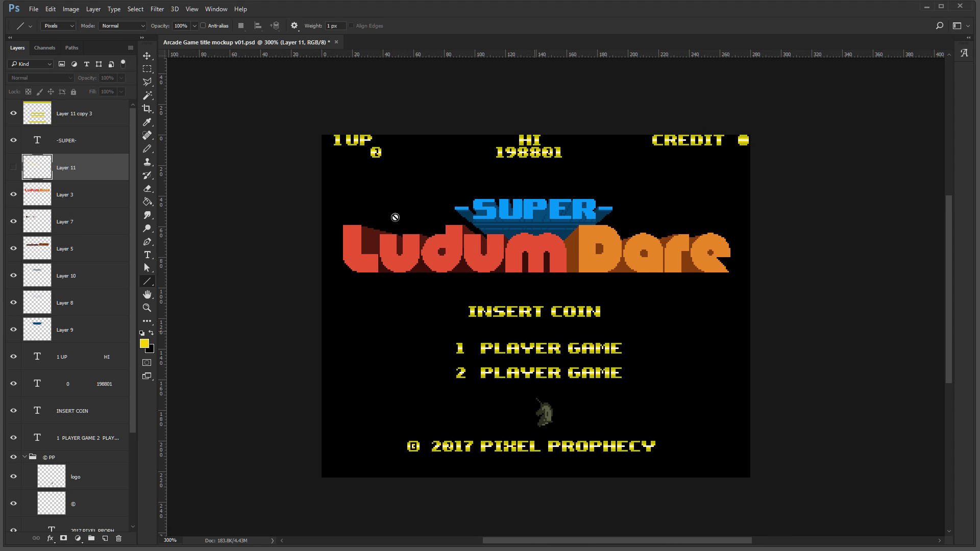
- Replace the INSERT COIN text with GET READY !! and commit the edit
left_click(147, 68)
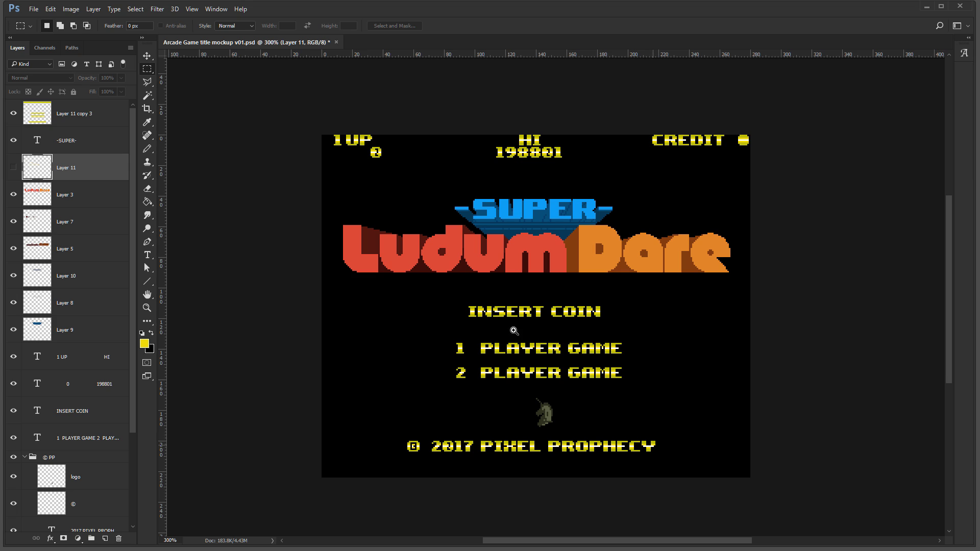
key("t")
left_click(492, 312)
left_click(709, 296)
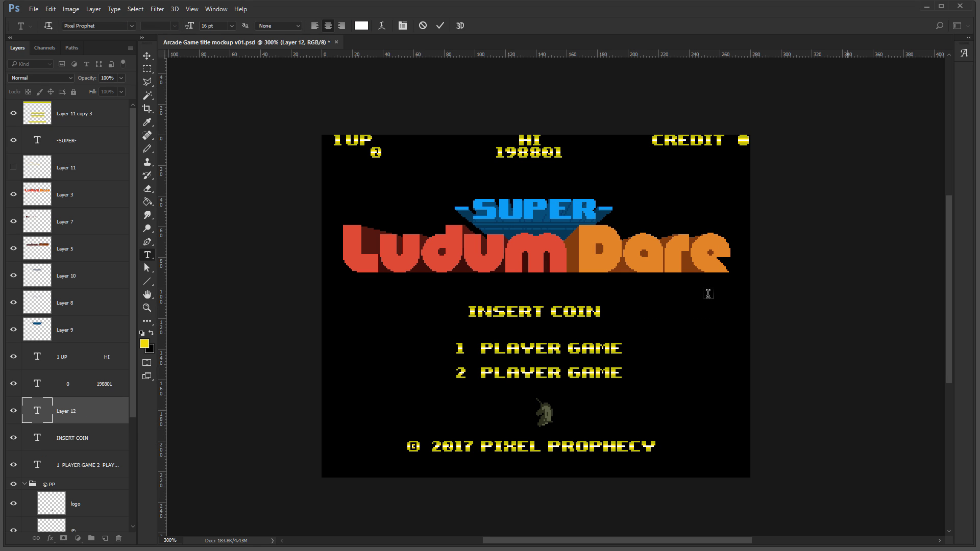
triple_click(512, 316)
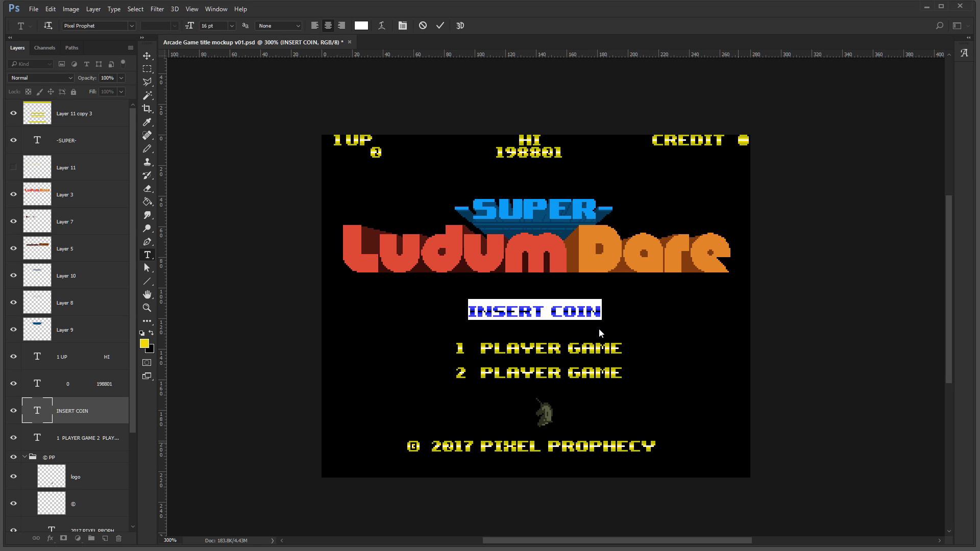
type("GET READY !!")
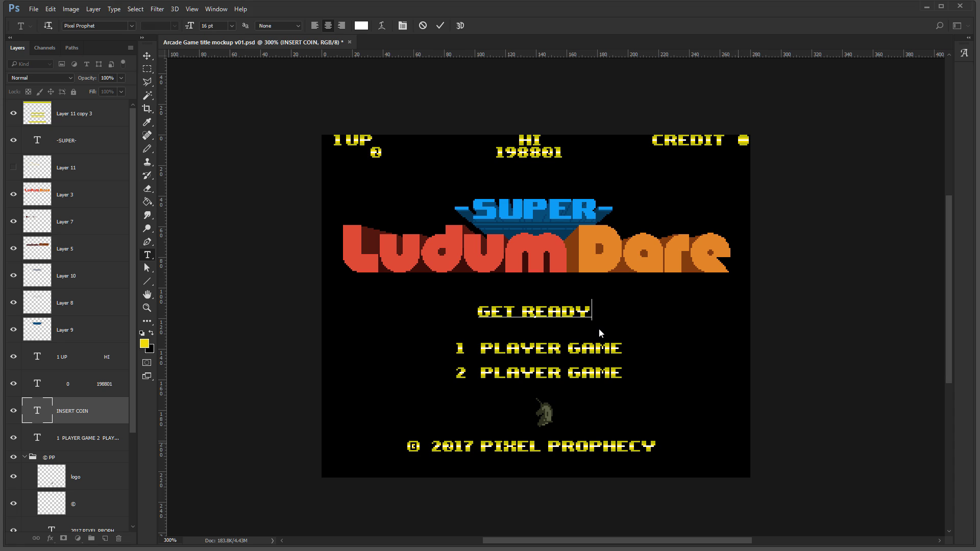
left_click(151, 70)
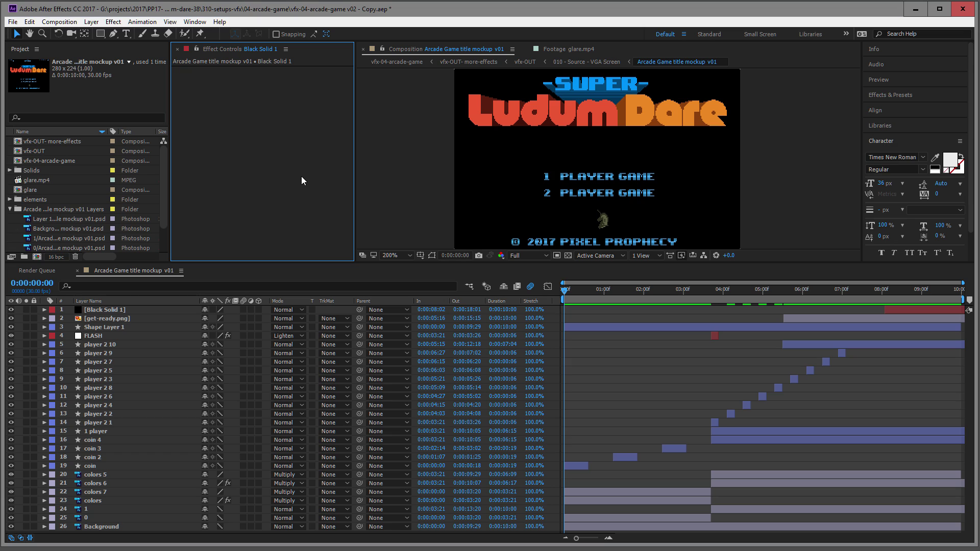
- Switch to After Effects and preview the Arcade Game title mockup v01 animation with its full layer stack
left_click(214, 276)
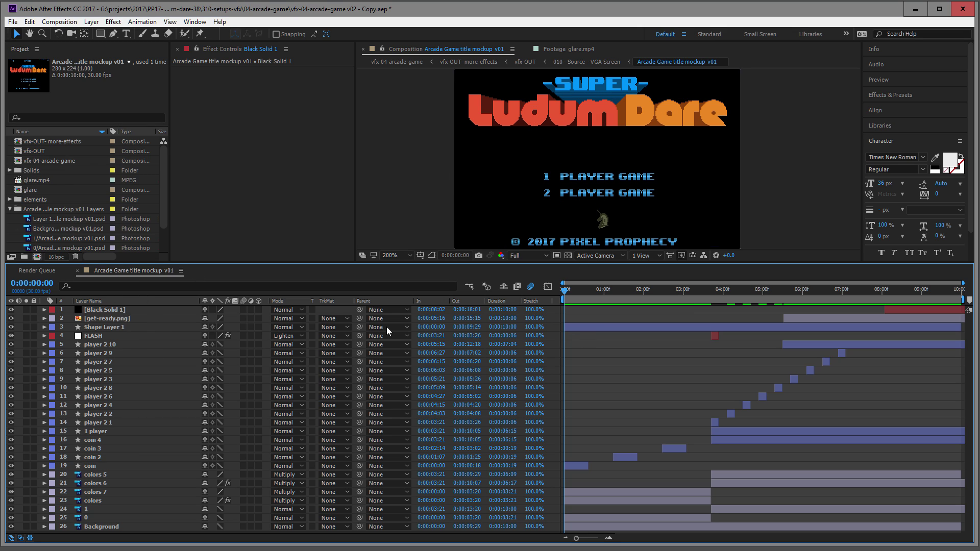
left_click(87, 310)
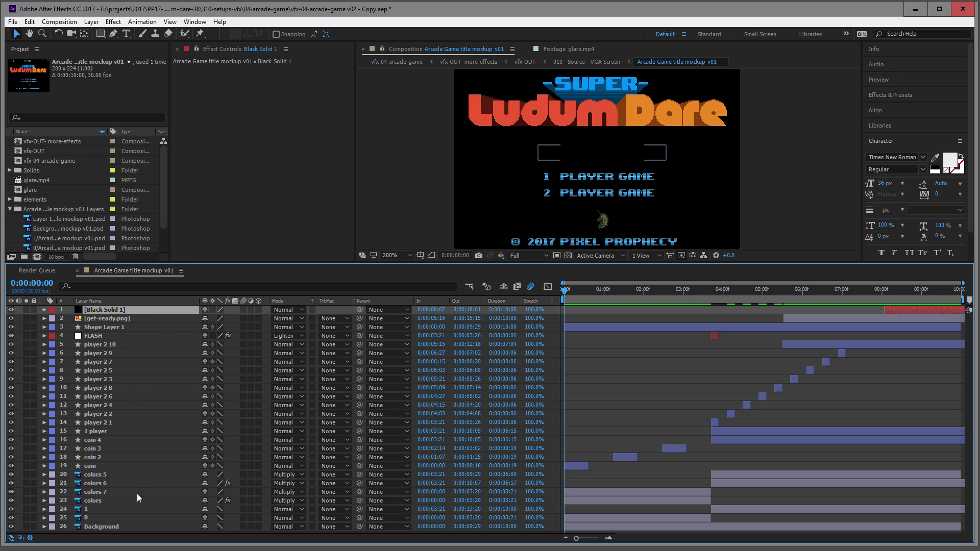
left_click(117, 529, "shift")
left_click(611, 367)
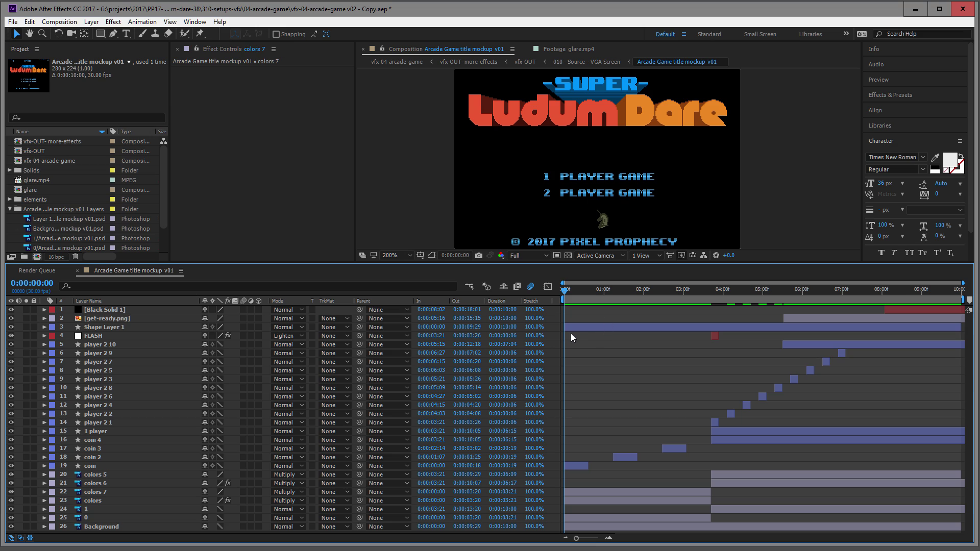
key("space")
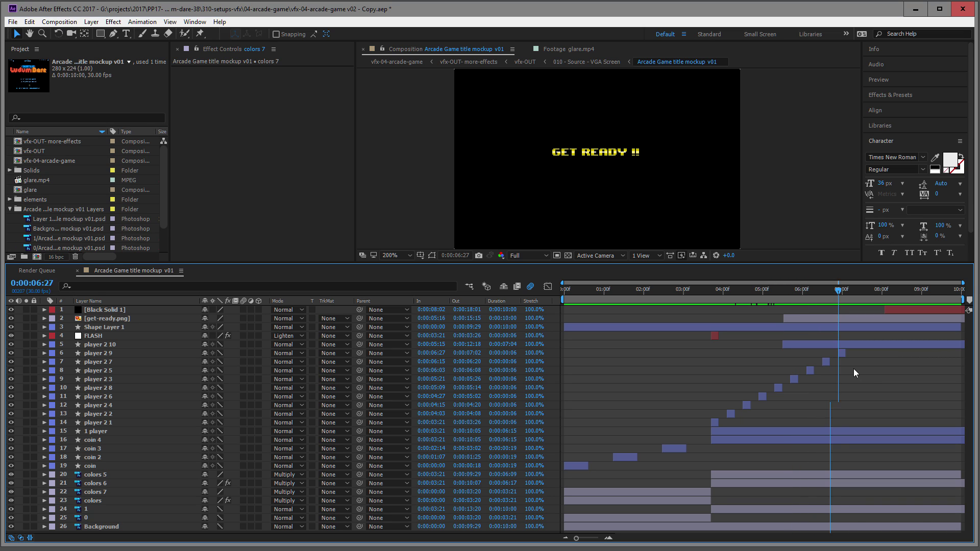
key("space")
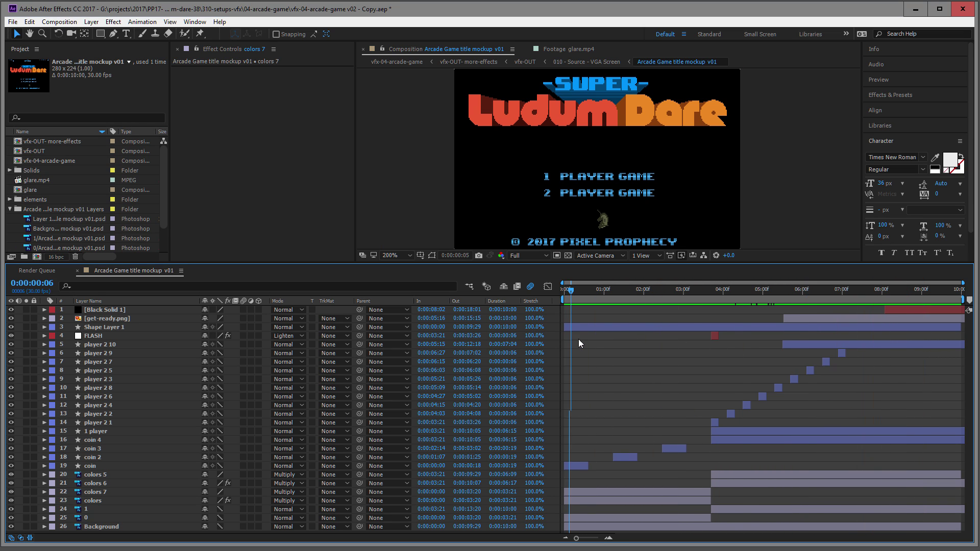
- Toggle the coin layer's visibility to compare the INSERT COIN blink, scrubbing the animation as far as the color flash
left_click(577, 465)
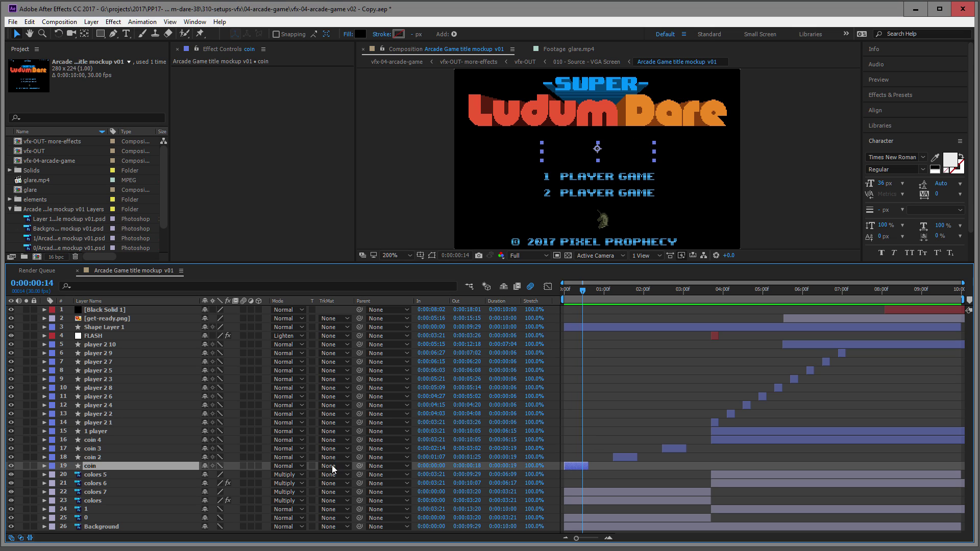
left_click(10, 467)
left_click(10, 466)
left_click(11, 467)
left_click(11, 466)
left_click_drag(582, 289, 668, 321)
left_click(11, 466)
left_click(11, 466)
left_click_drag(588, 292, 714, 325)
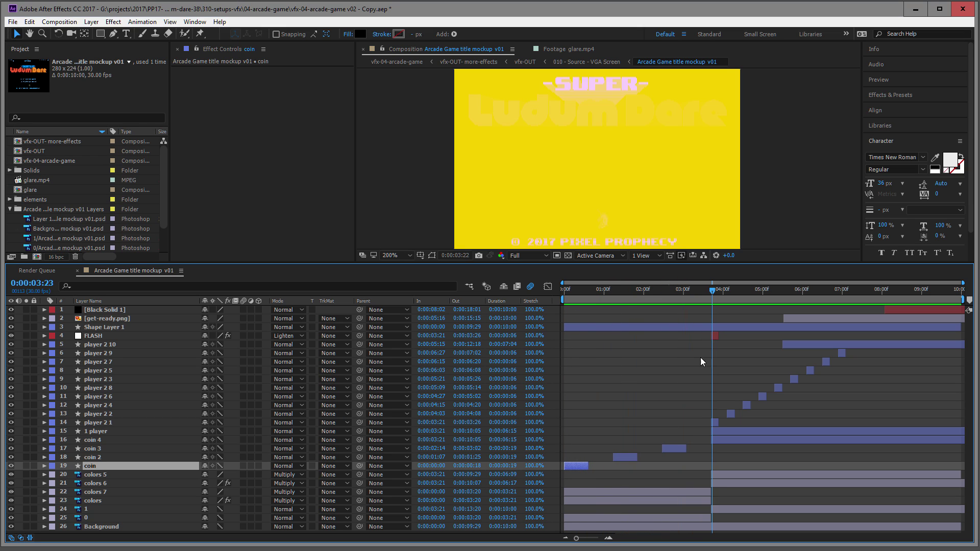
- Select individual player 2 mask layers and scrub to 0:00:05:12 to examine how the 2 PLAYER GAME line blinks
left_click(714, 421)
left_click(733, 415)
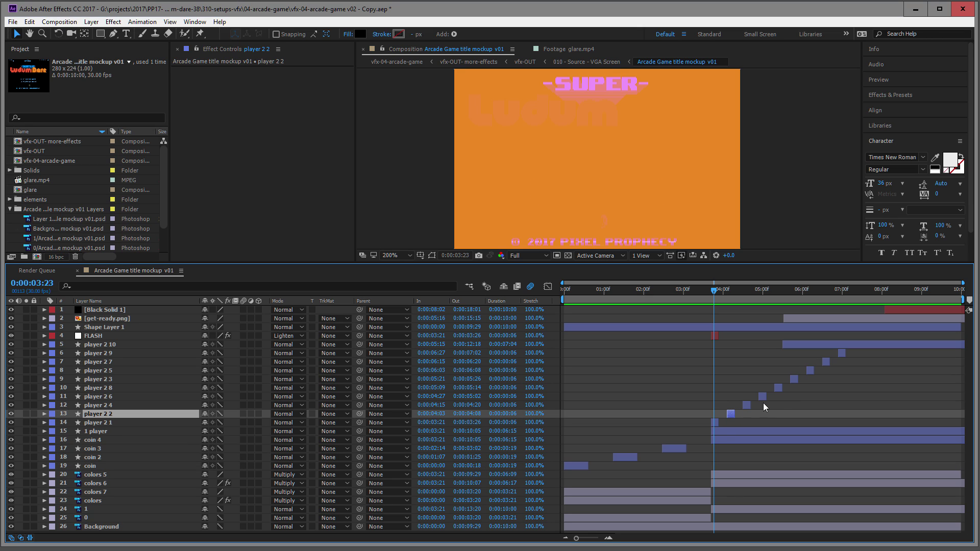
left_click_drag(857, 351, 699, 421)
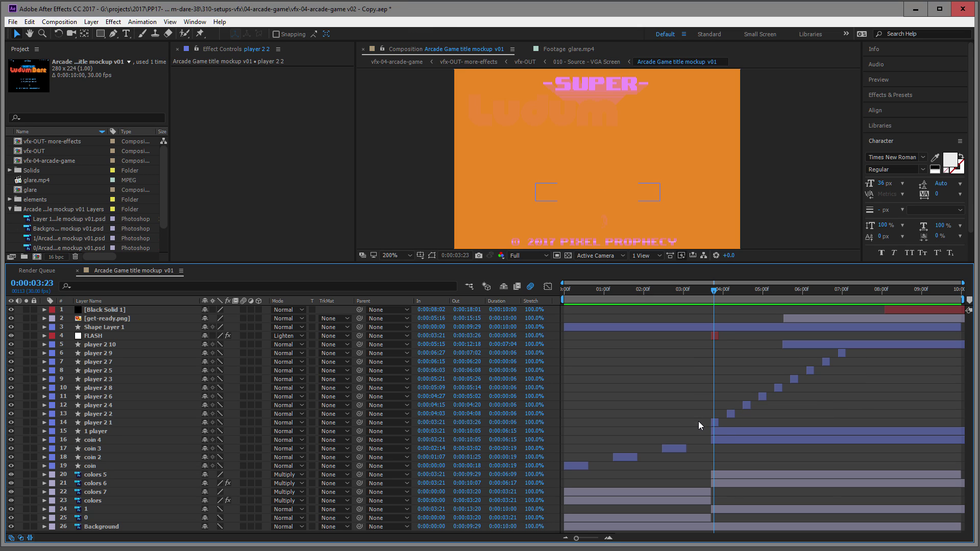
left_click_drag(716, 289, 770, 308)
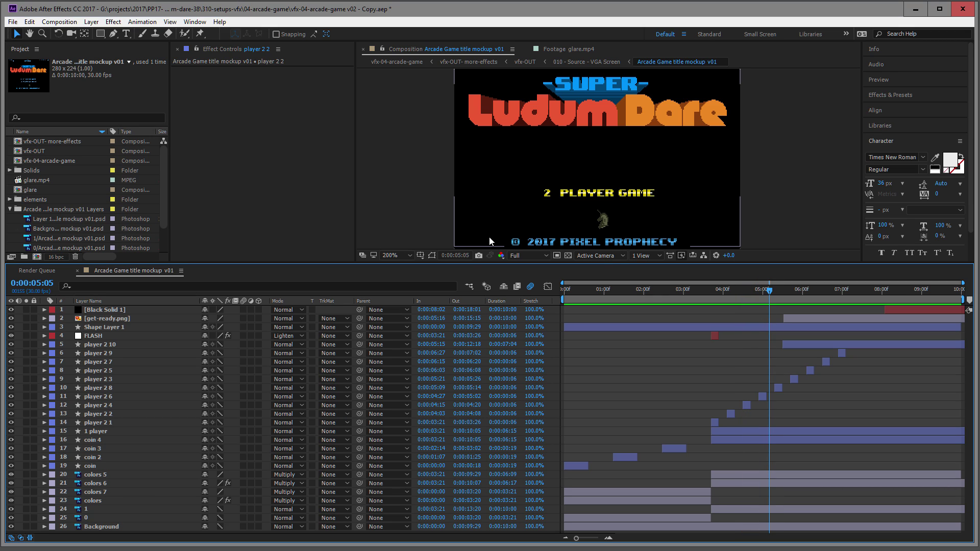
left_click(145, 388)
left_click(112, 412)
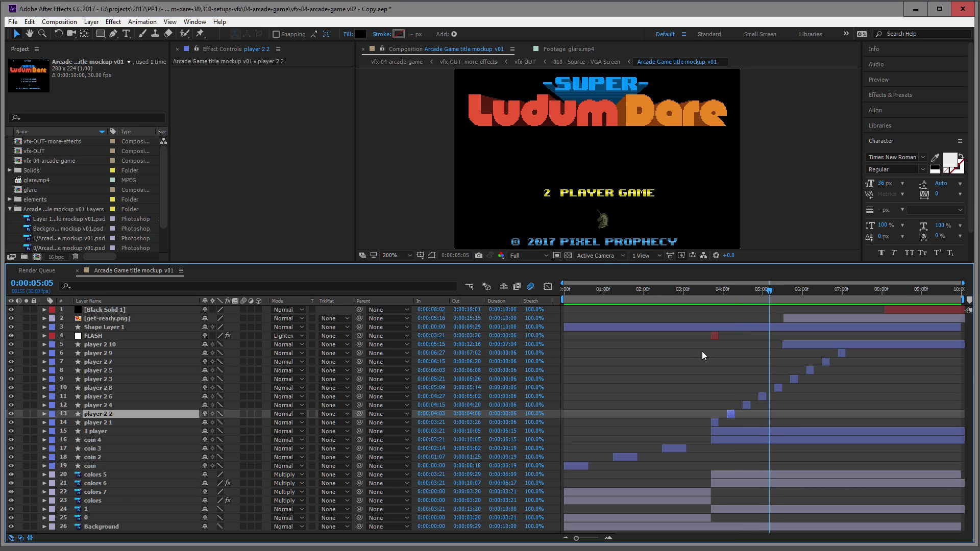
left_click_drag(771, 300, 779, 301)
left_click(777, 388)
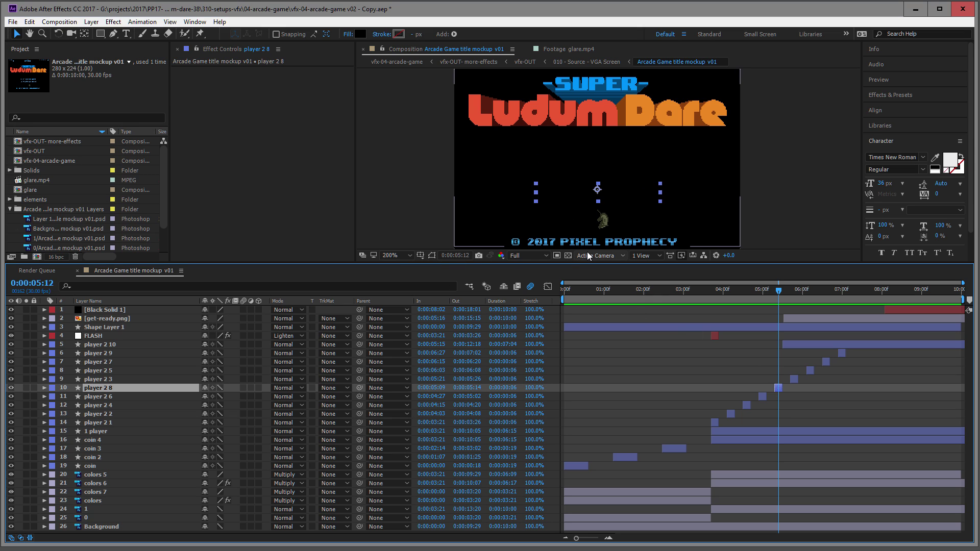
- Turn on the transparency grid and hide the Background layer to examine the black masks and color strips across the animation
left_click(568, 256)
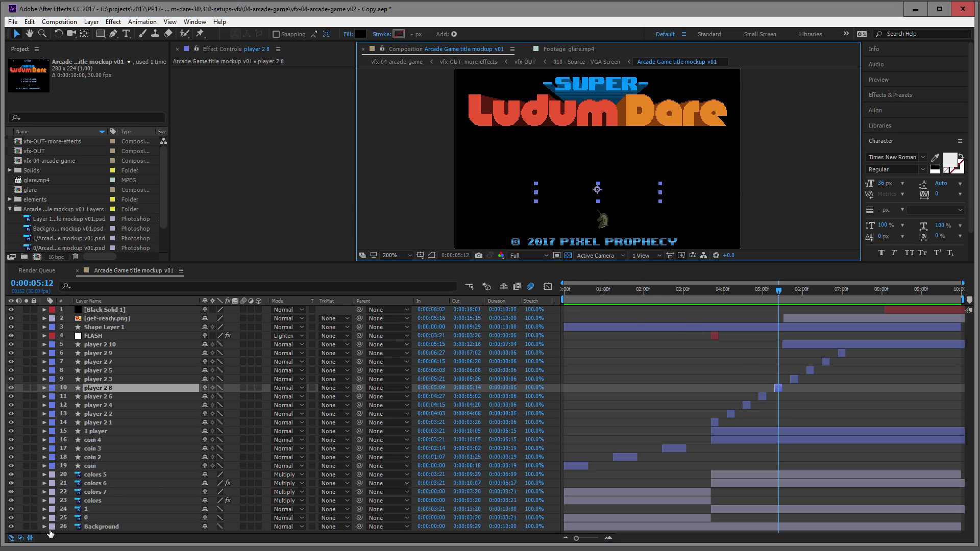
left_click(11, 527)
left_click(675, 305)
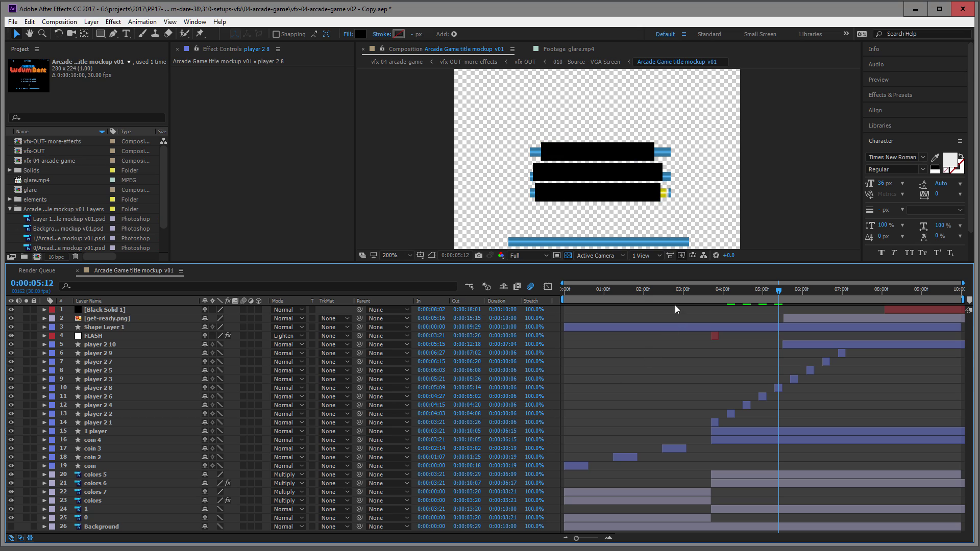
left_click(578, 295)
left_click_drag(589, 301, 750, 333)
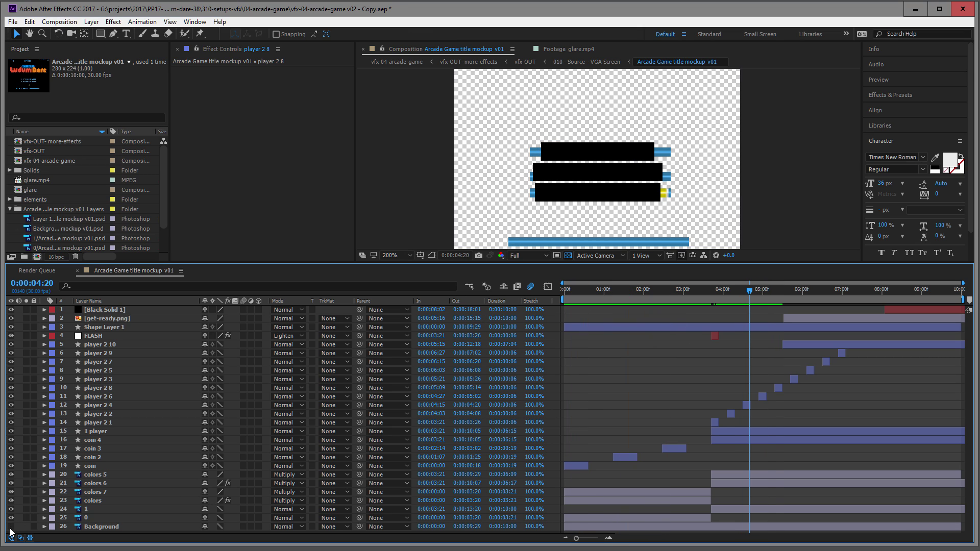
- With the Background layer visible again, inspect the FLASH and get-ready.png layers and play the GET READY ending
left_click(93, 335)
left_click_drag(779, 298, 783, 298)
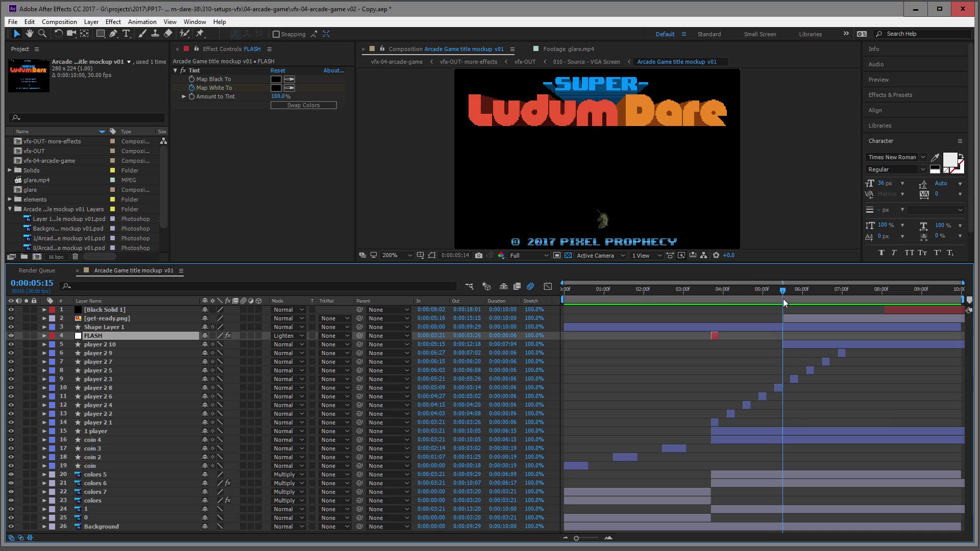
left_click(114, 318)
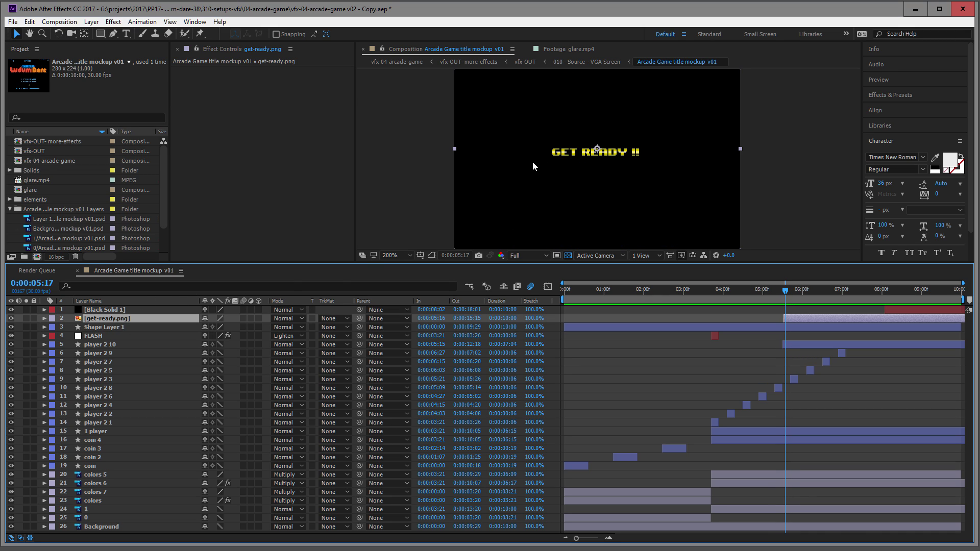
key("space")
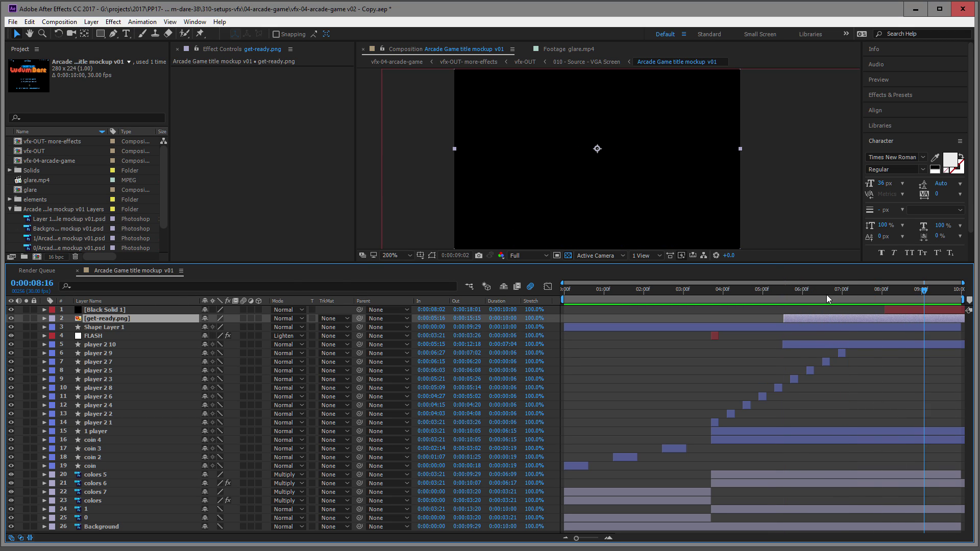
left_click(685, 305)
left_click(613, 348)
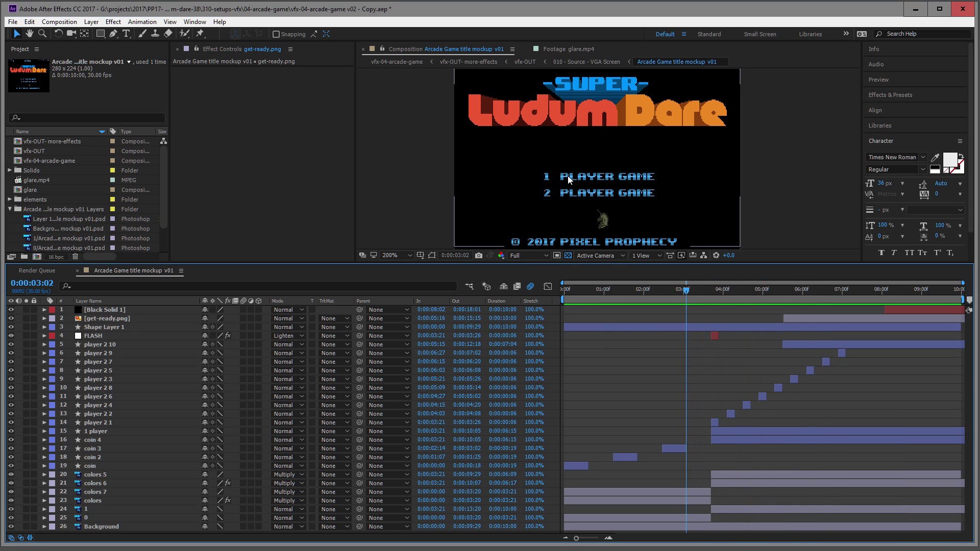
- Review the frame size and frame rate in the composition's settings, and close them without changes
left_click(606, 145)
left_click(761, 137)
key("ctrl+k")
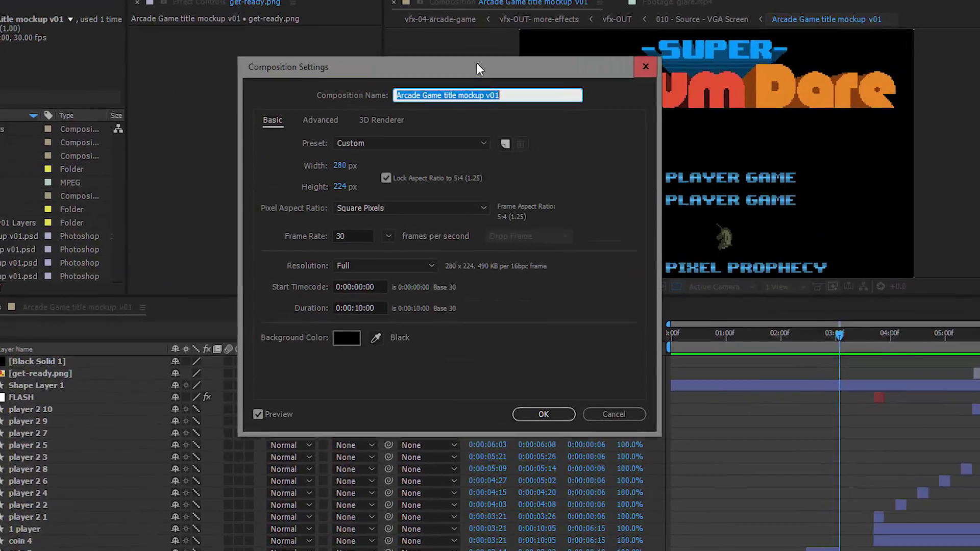
left_click(341, 216)
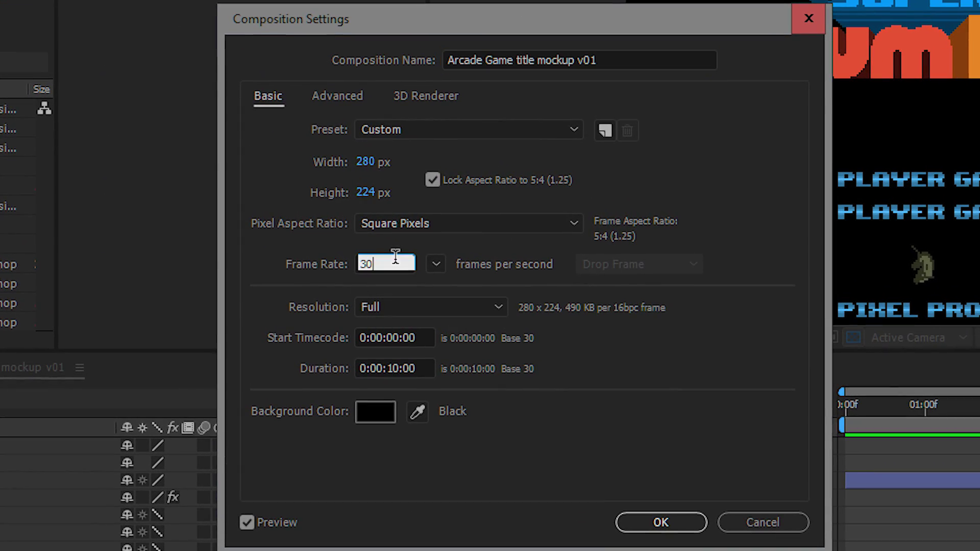
double_click(396, 257)
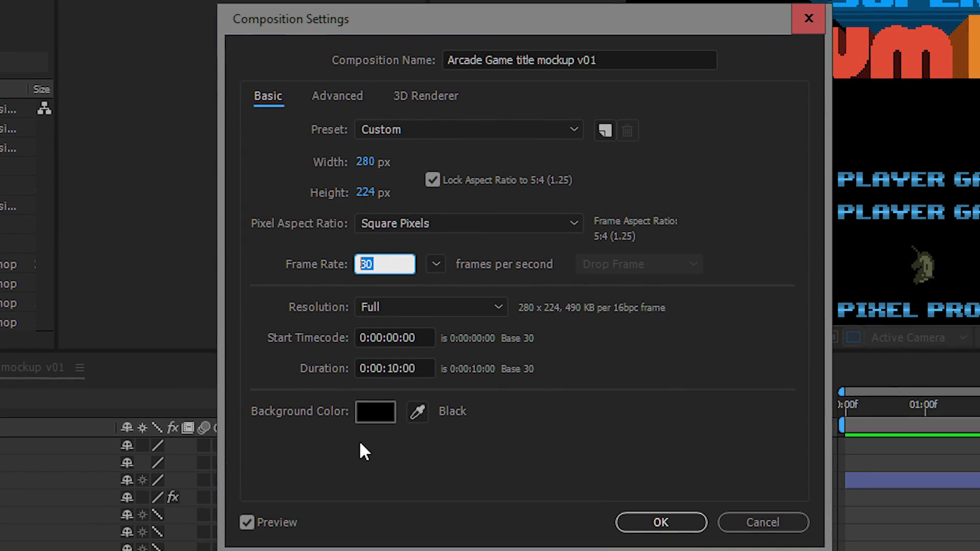
left_click(725, 525)
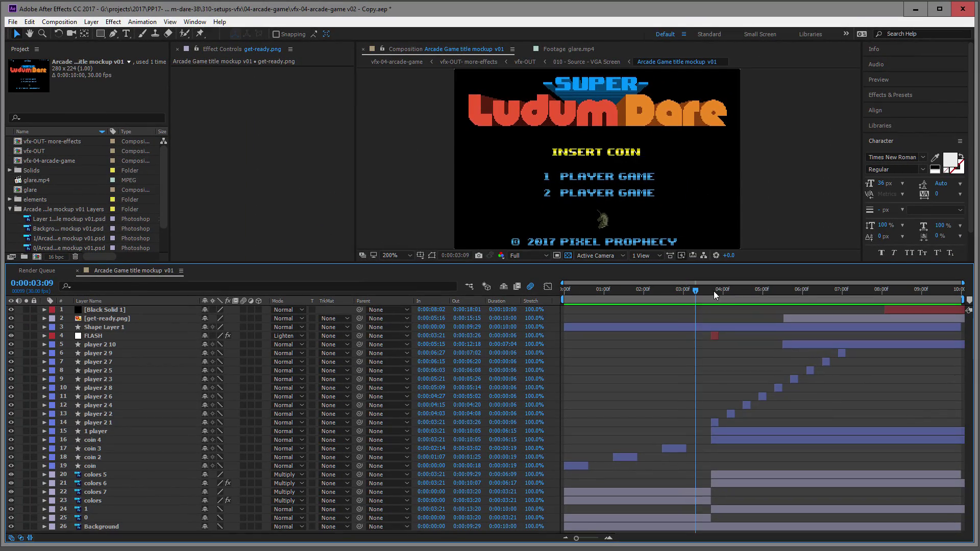
- Play the animation from the flash through the black ending, and return to 0:00:02:06 with the whole frame in view
left_click_drag(713, 291, 746, 293)
key("space")
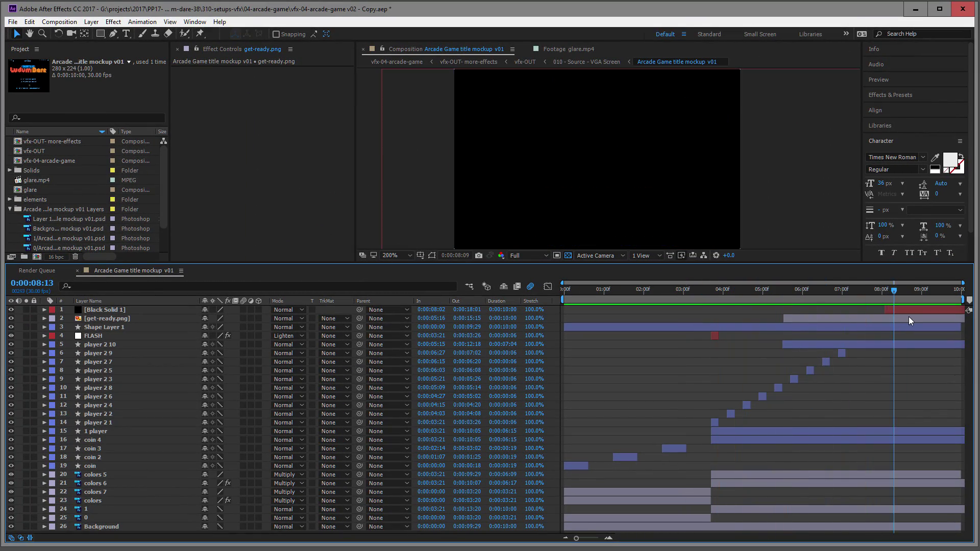
left_click(651, 290)
scroll(584, 190, "down", 2)
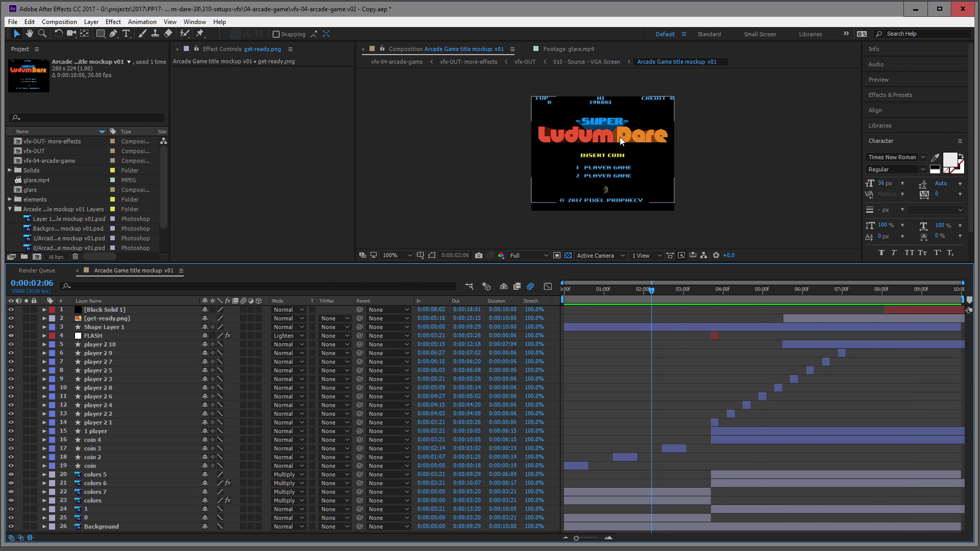
- Rename the title mockup composition to 1st Step in an enlarged project list, and open the 010 - Source - VGA Screen composition
left_click_drag(162, 264, 162, 289)
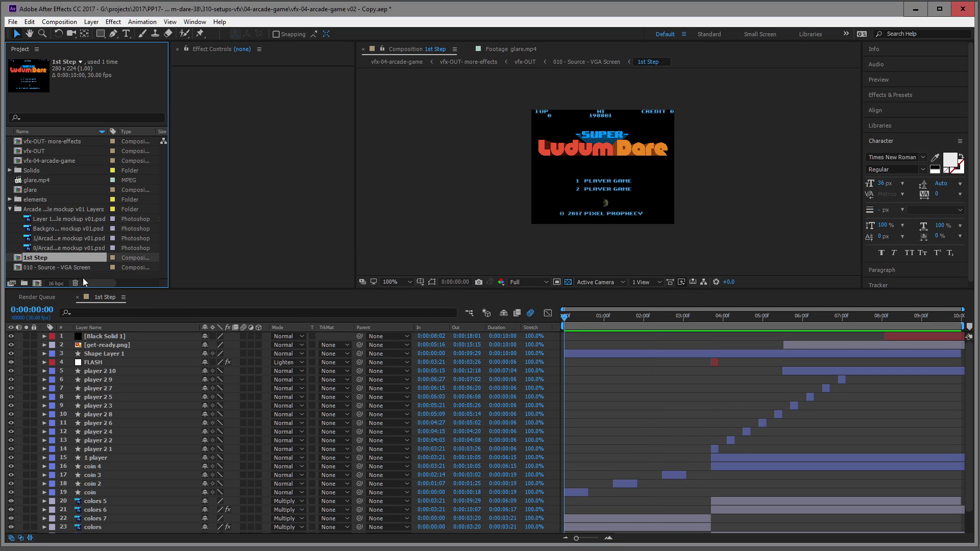
left_click(23, 271)
double_click(20, 270)
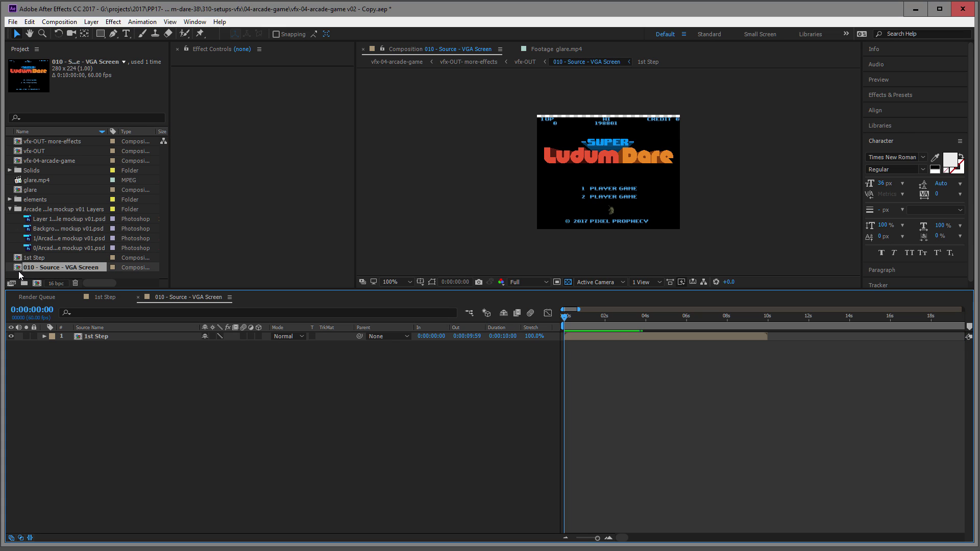
- Inspect the nested 1st Step layer in the VGA Screen composition and return to the 1st Step composition
left_click(87, 337)
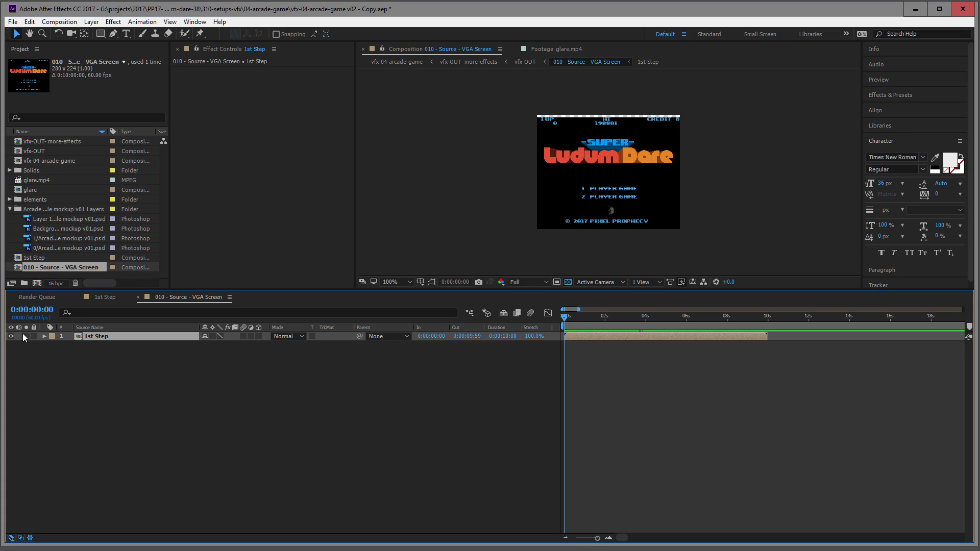
left_click_drag(580, 322, 463, 328)
left_click(107, 301)
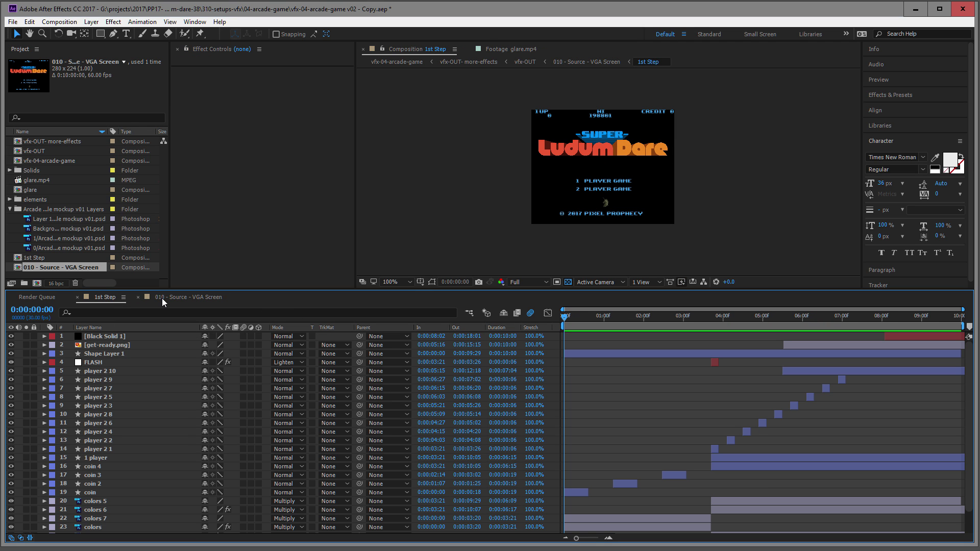
- Examine the pixels of the 010 - Source - VGA Screen composition up close, toggle its transparency grid, and return to the whole frame at 100%
left_click(482, 209)
scroll(488, 158, "up", 3)
scroll(525, 174, "down", 1)
scroll(525, 173, "up", 3)
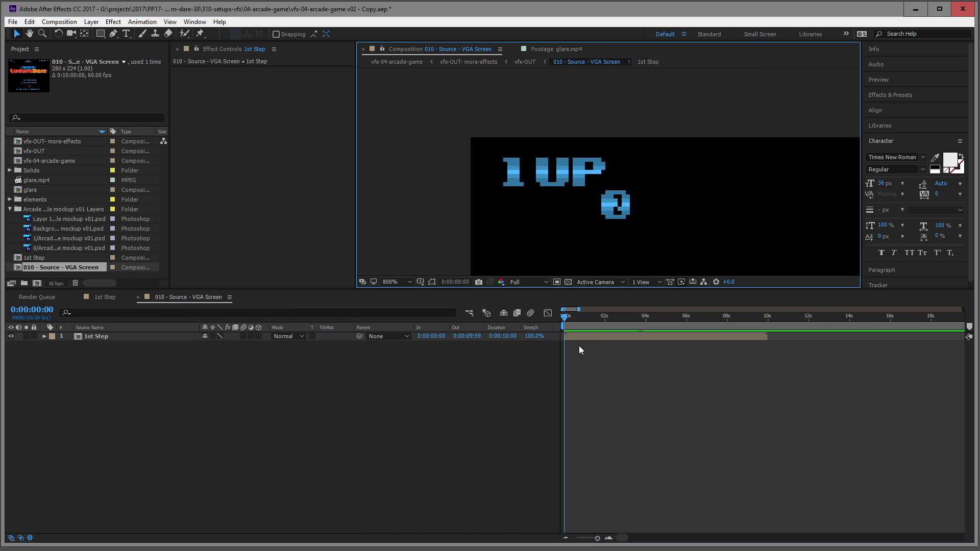
left_click(567, 283)
left_click(567, 283)
left_click(567, 282)
left_click(567, 282)
scroll(632, 224, "down", 6)
scroll(609, 217, "up", 2)
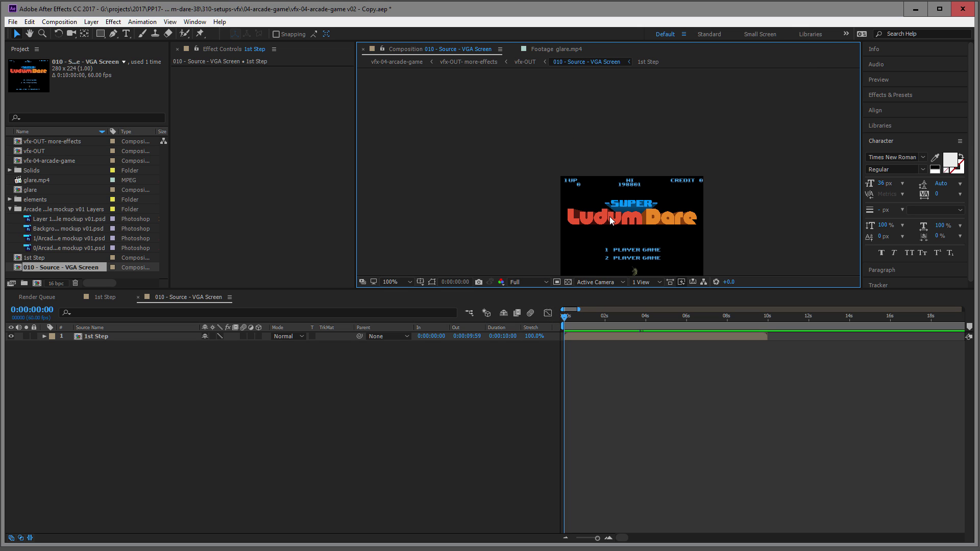
scroll(609, 216, "down", 1)
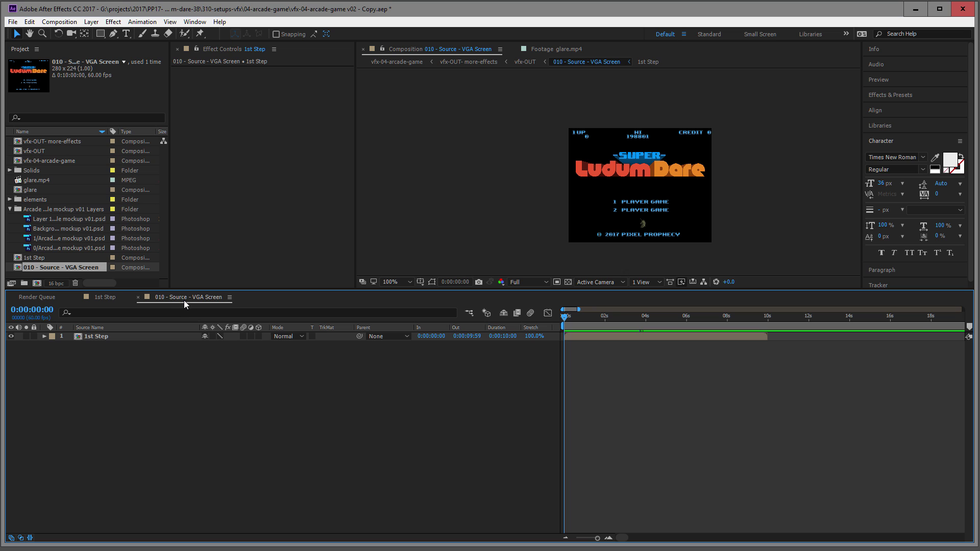
- Open the vfx-OUT composition, hide all its layers, and show only the SCALER and Dark Green Solid 1 layers again
double_click(33, 151)
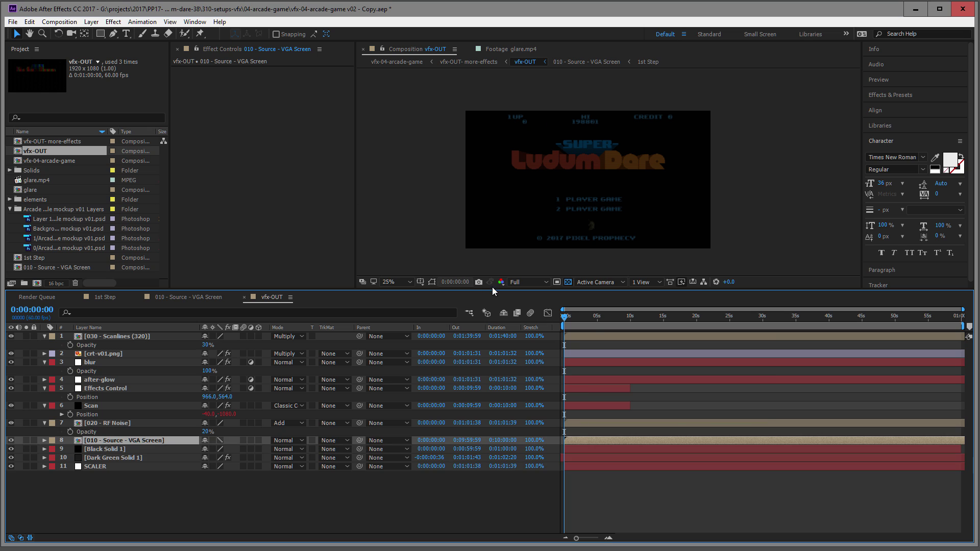
mouse_move(565, 323)
left_mouse_down()
mouse_move(623, 321)
mouse_move(562, 325)
left_mouse_up()
left_click_drag(11, 337, 15, 468)
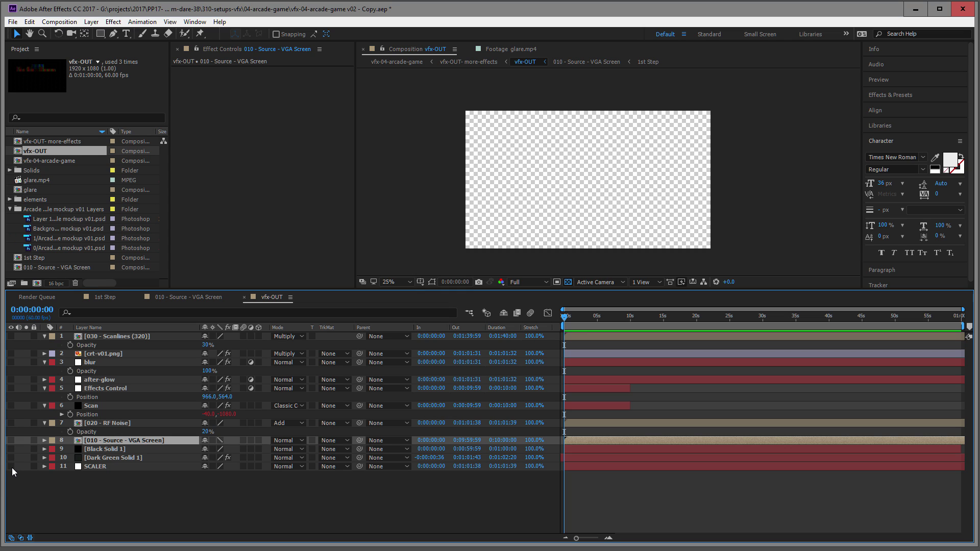
left_click(11, 466)
left_click(85, 468)
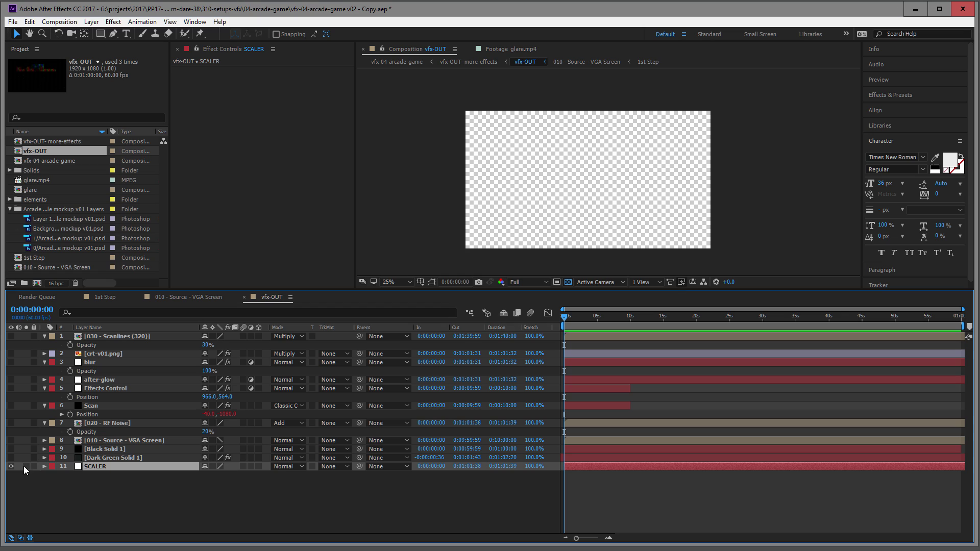
left_click(12, 460)
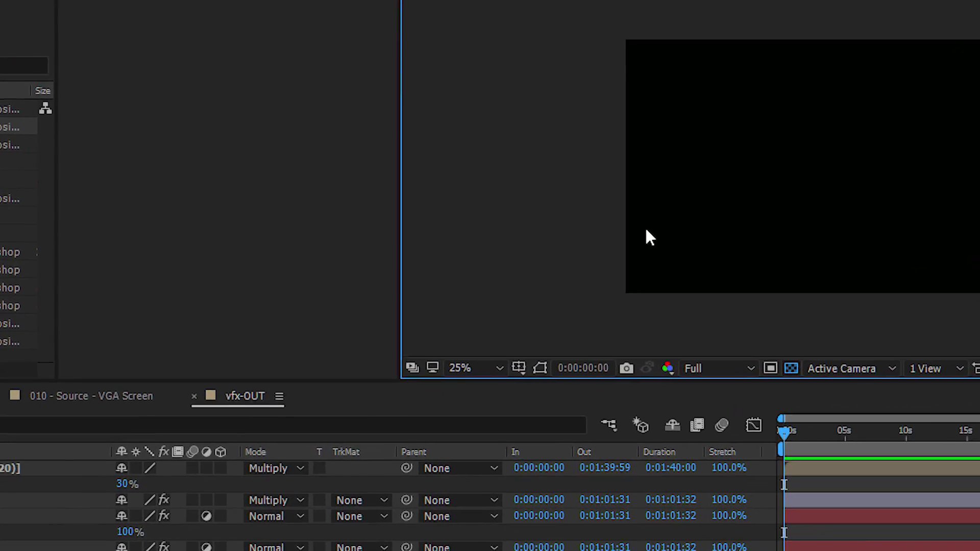
- Review the width, height and frame rate in the vfx-OUT composition settings, and close them without changes
key("ctrl+k")
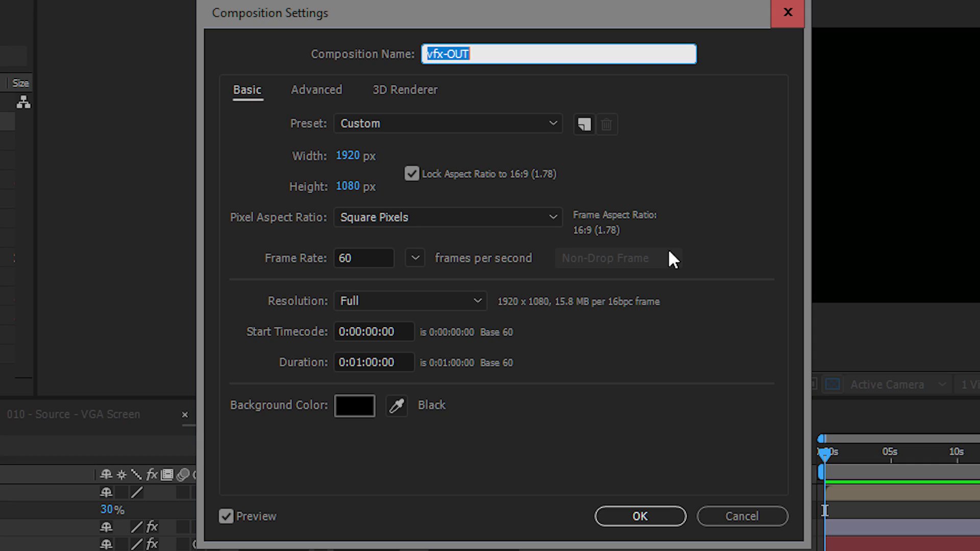
left_click(353, 155)
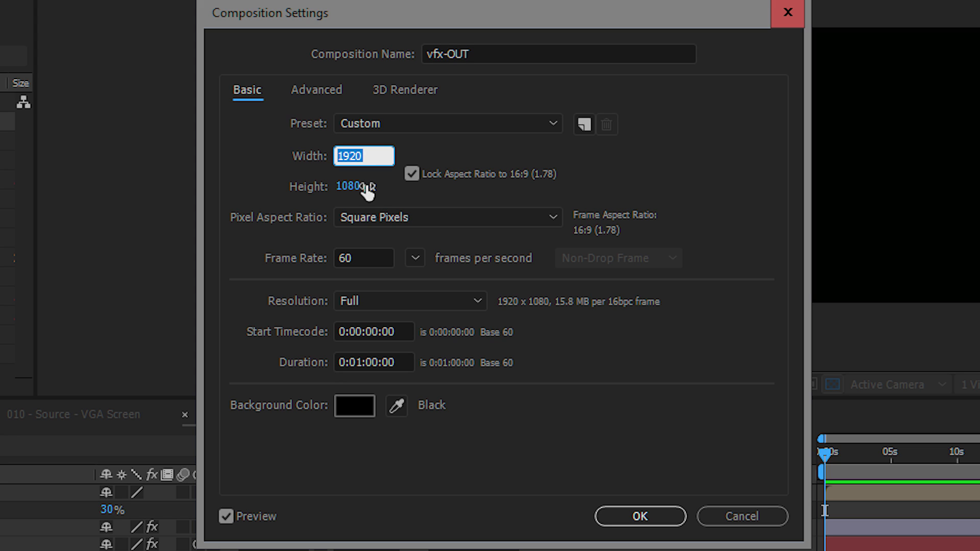
left_click(367, 187)
left_click(362, 155)
left_click(349, 182)
left_click(360, 254)
left_click(741, 515)
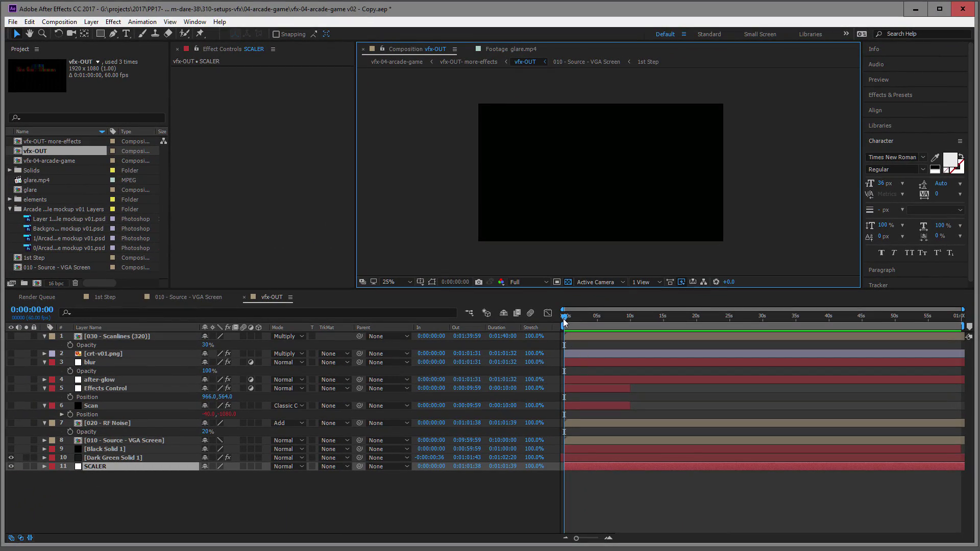
- Return to the start of vfx-OUT and show the Black Solid 1 and 010 - Source - VGA Screen layers
left_click(575, 317)
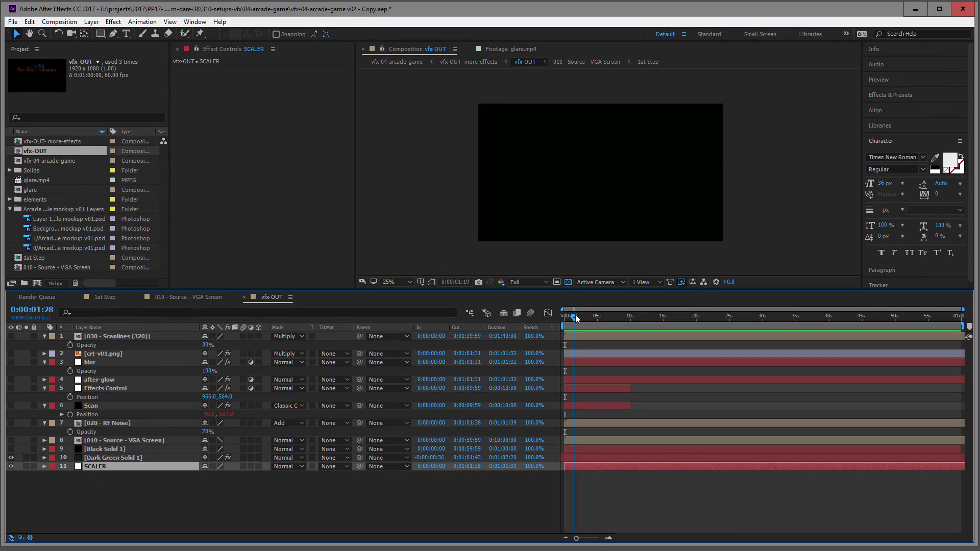
key("Home")
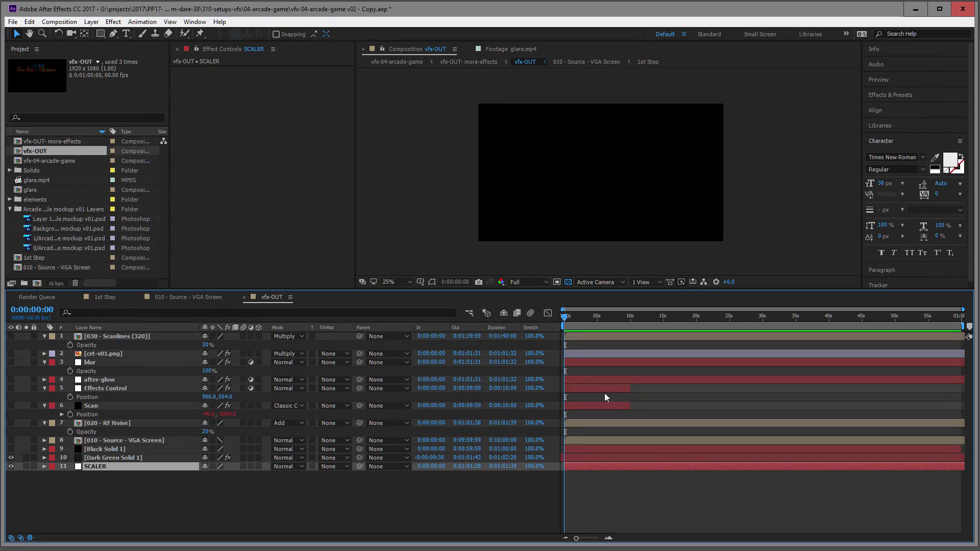
left_click(11, 458)
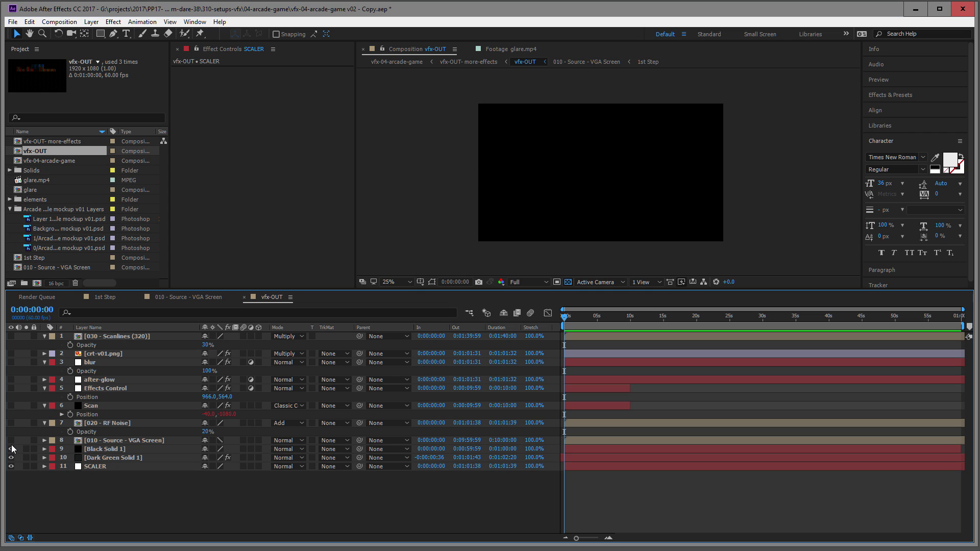
left_click(11, 440)
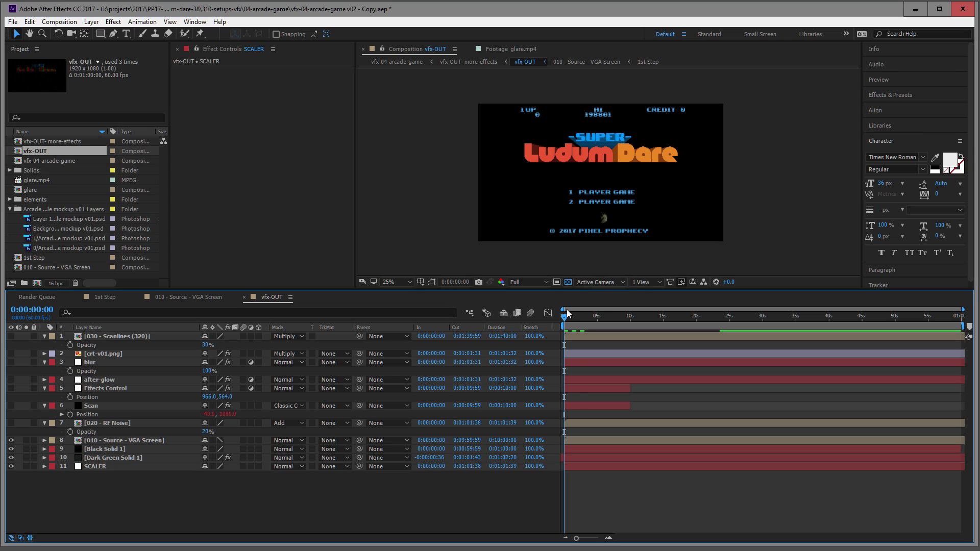
- Inspect the upscaled title in close-up at 0:00:02:56 and return to the whole frame at 25%
left_click(584, 315)
scroll(633, 164, "up", 2)
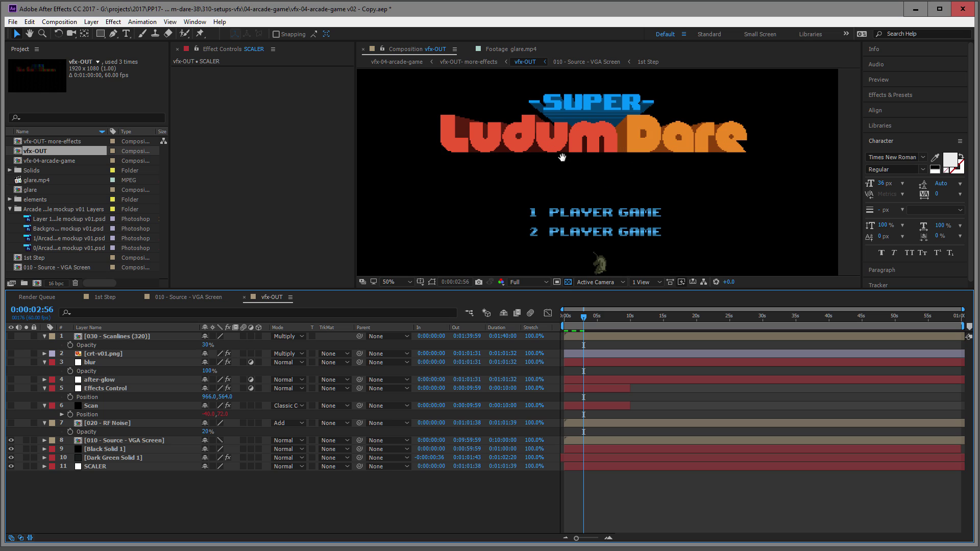
left_click_drag(495, 140, 569, 205)
left_click(571, 204)
scroll(573, 199, "down", 2)
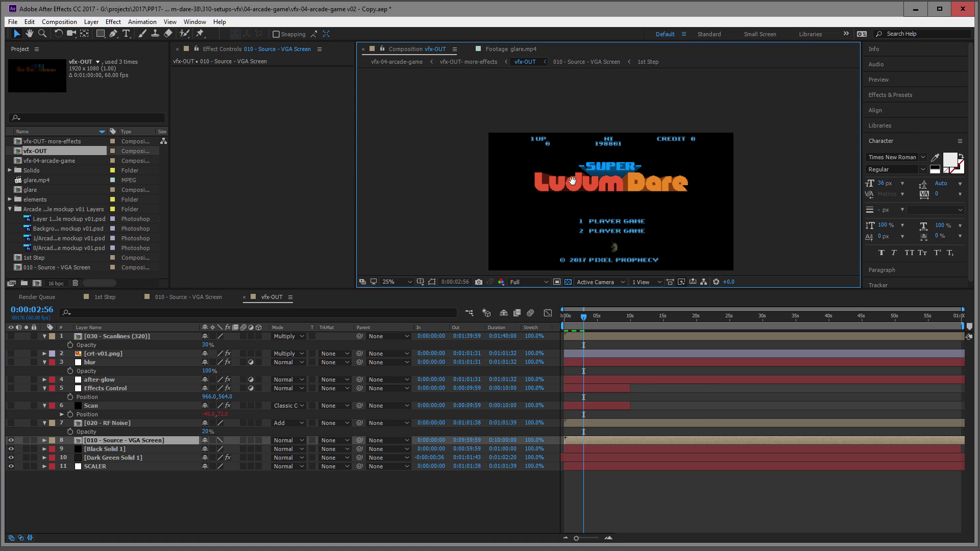
scroll(575, 197, "up", 4)
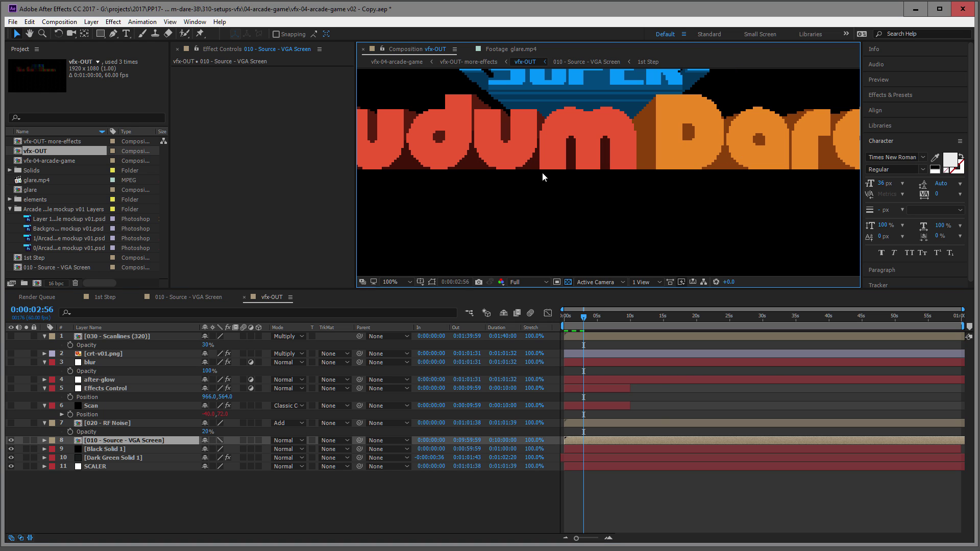
scroll(491, 163, "down", 4)
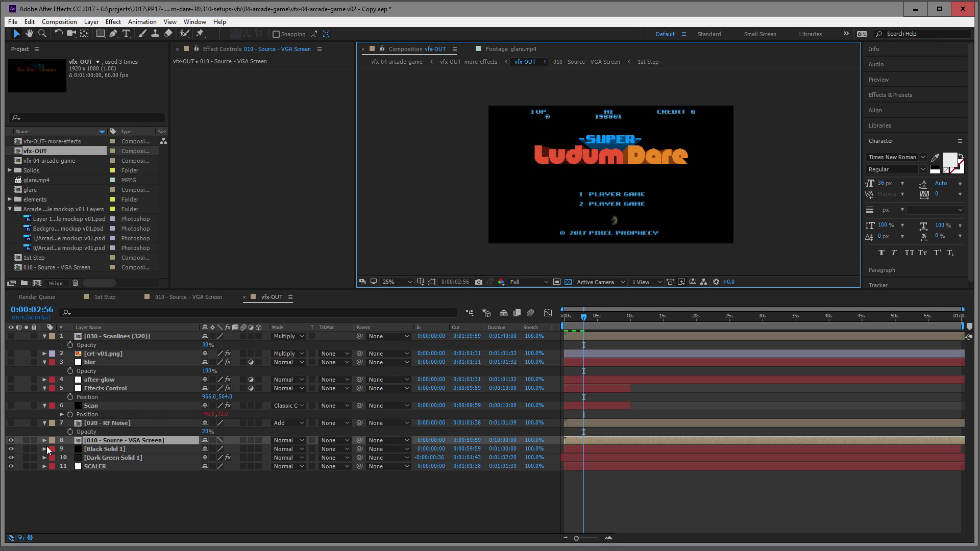
- Show the 020 - RF Noise layer and open its nested composition
left_click(102, 423)
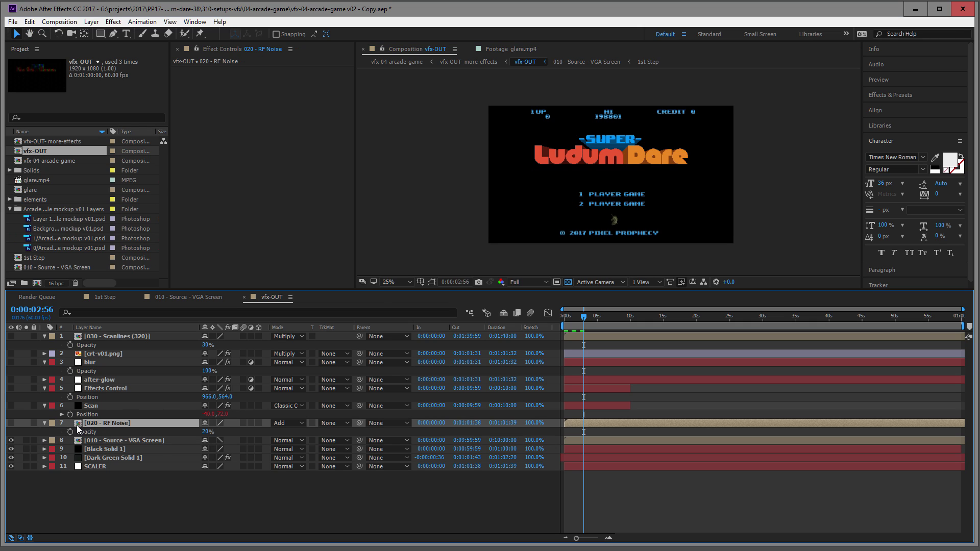
left_click(12, 423)
double_click(80, 426)
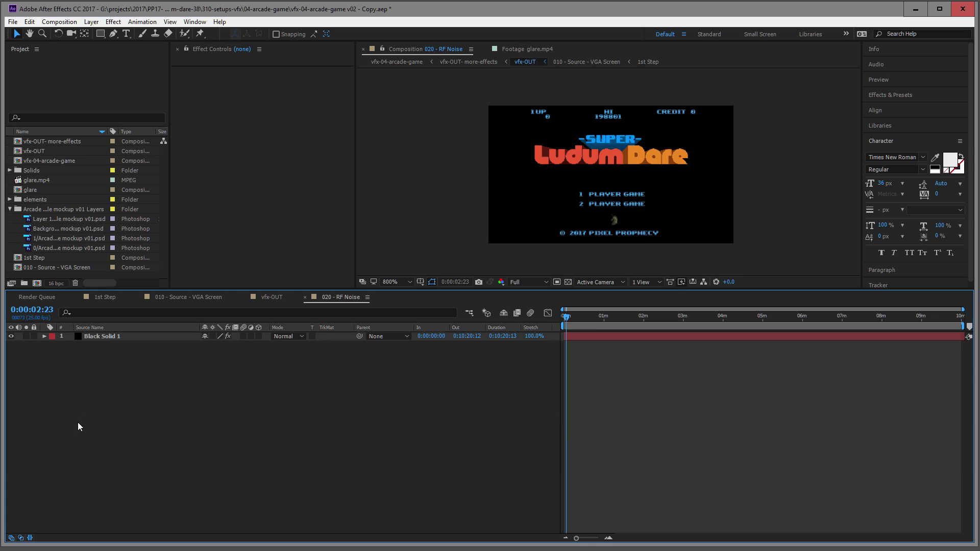
- Examine the Noise and Levels effects on the RF Noise composition's black solid, and preview the moving noise at 200%
left_click(597, 316)
left_click_drag(598, 319, 599, 319)
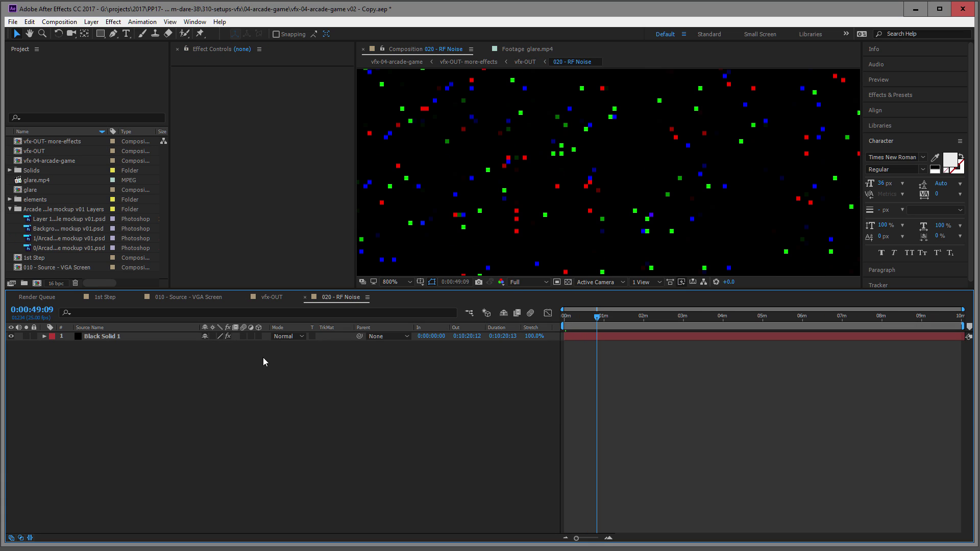
left_click(180, 336)
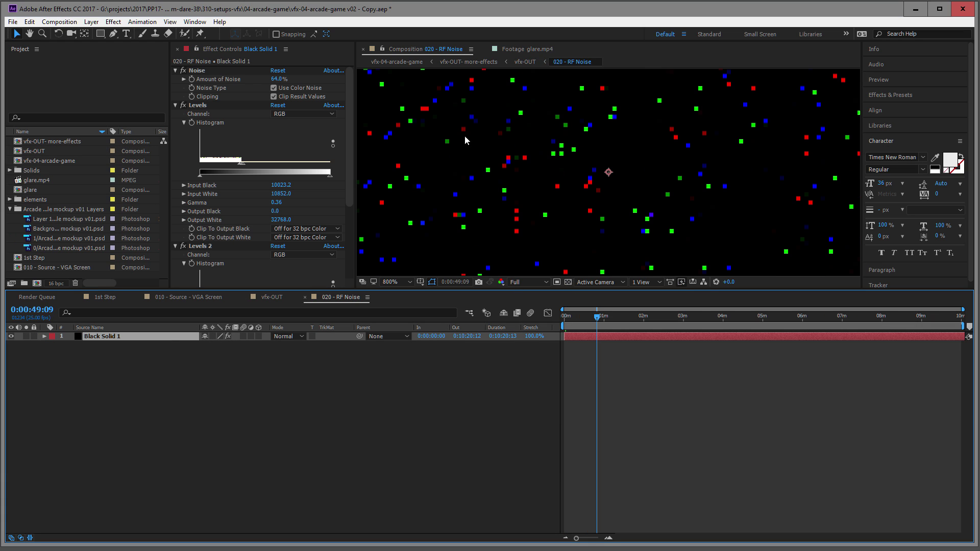
left_click(397, 281)
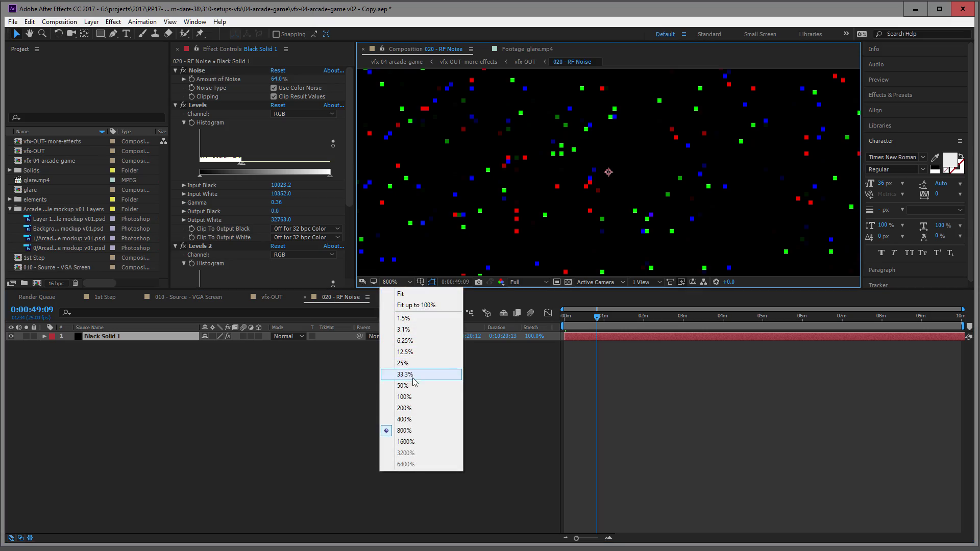
left_click(416, 408)
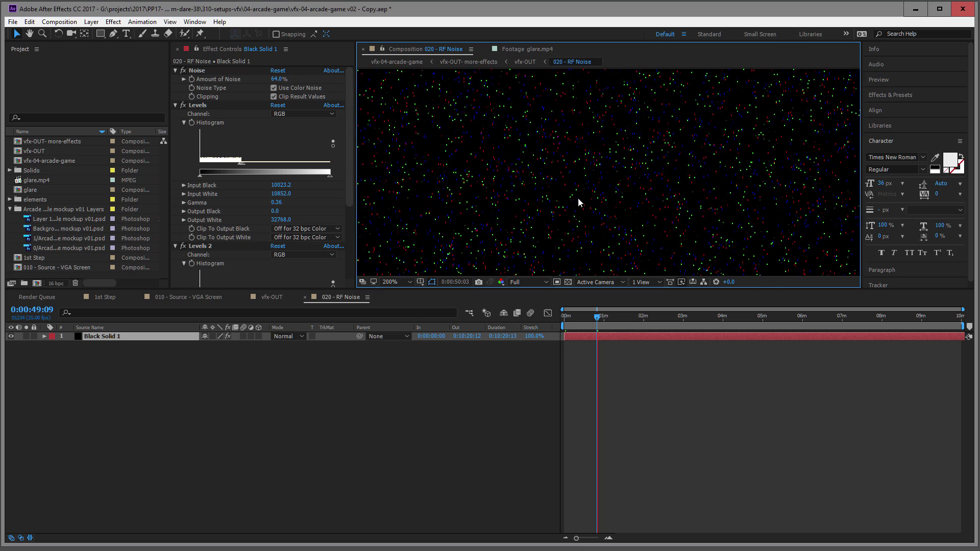
left_click_drag(598, 317, 600, 319)
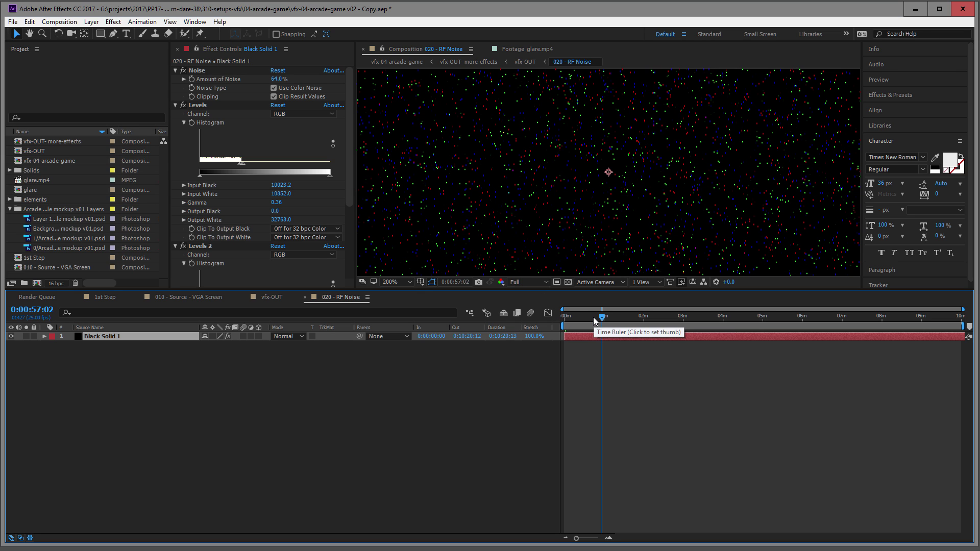
left_click_drag(597, 319, 598, 319)
left_click(392, 401)
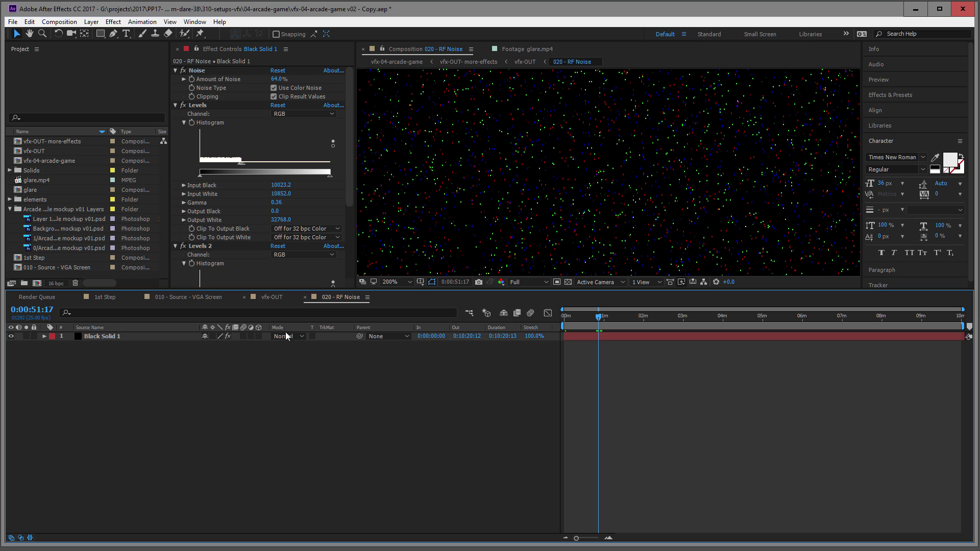
- Return to vfx-OUT and preview the RF noise over the title in close-up, ending at 0:00:01:23
left_click(272, 297)
left_click(574, 317)
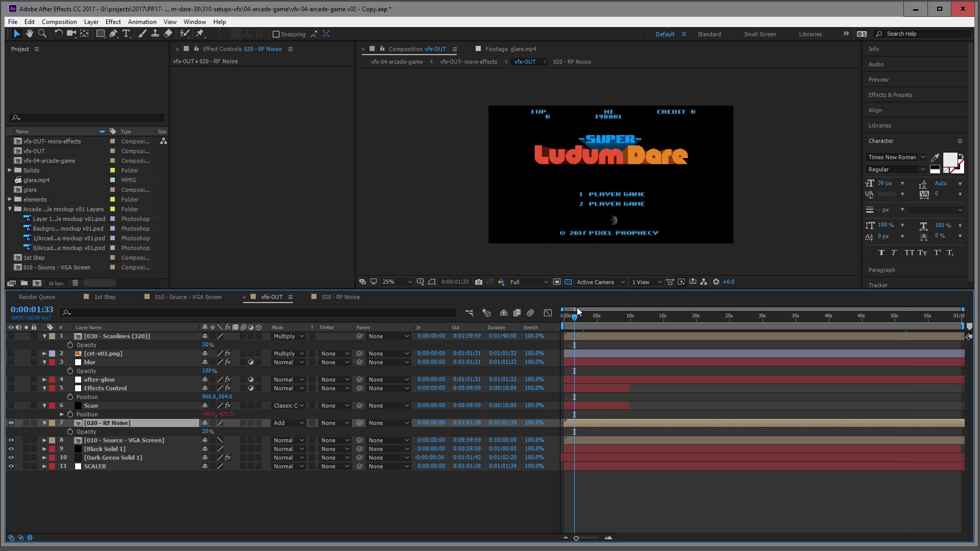
scroll(569, 191, "up", 8)
key("space")
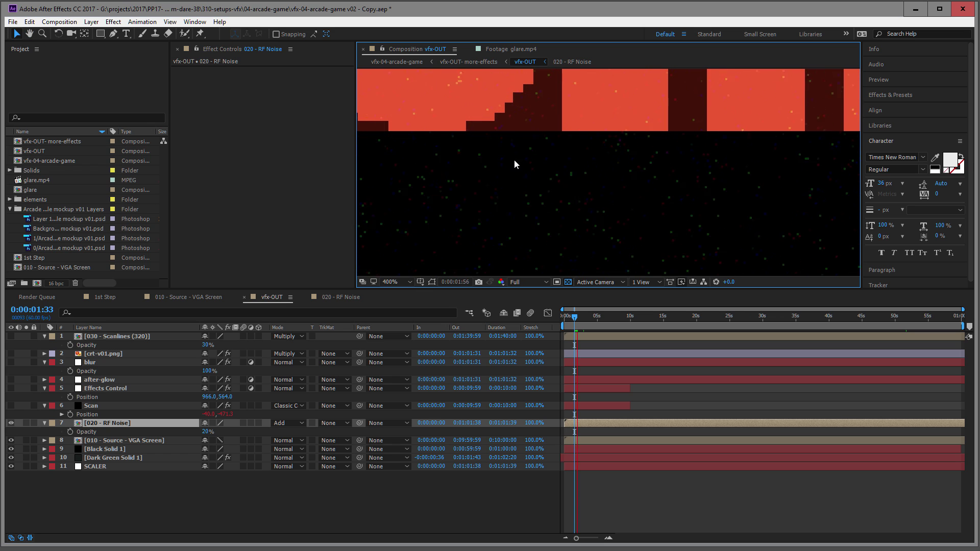
scroll(592, 220, "down", 2)
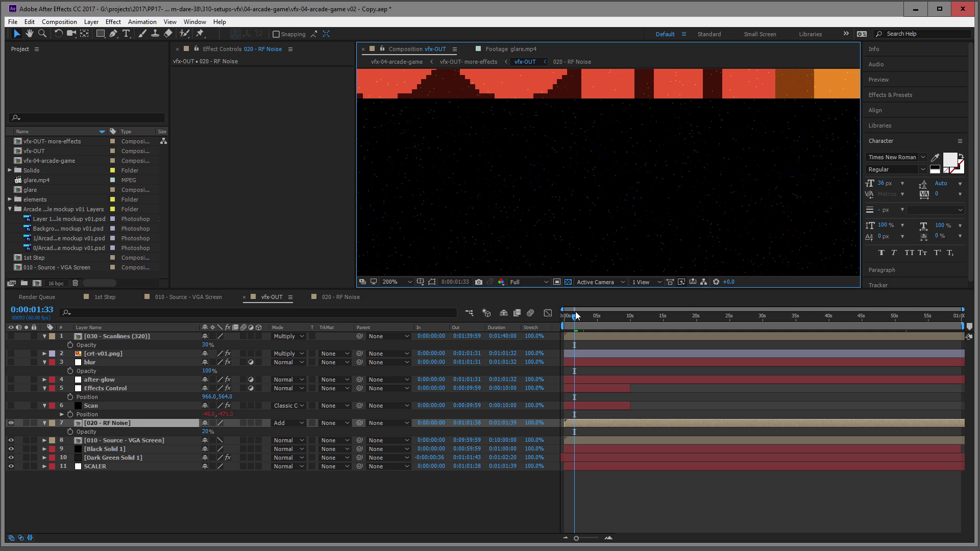
left_click_drag(575, 314, 573, 313)
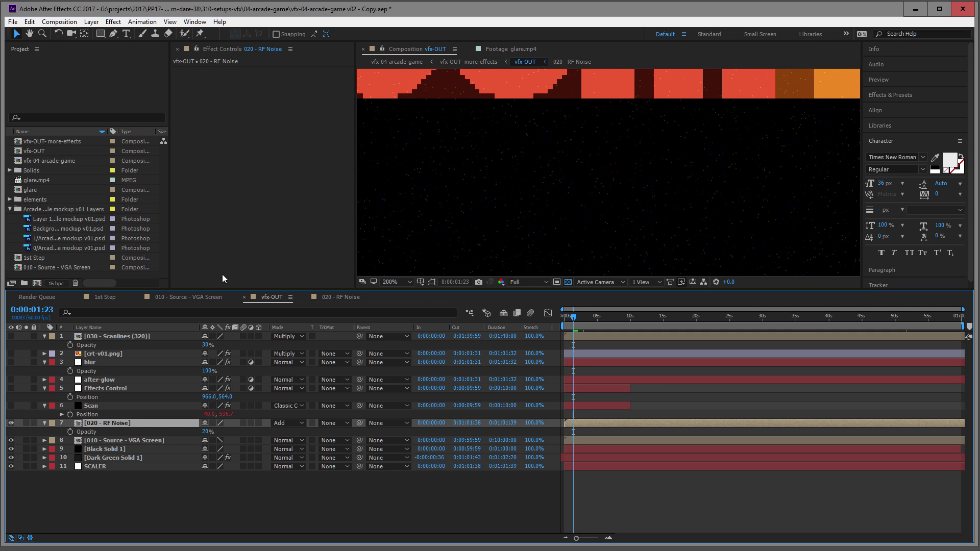
- Show the Scan layer, preview the title from the start at 50%, and scrub to 0:00:01:05
left_click(10, 405)
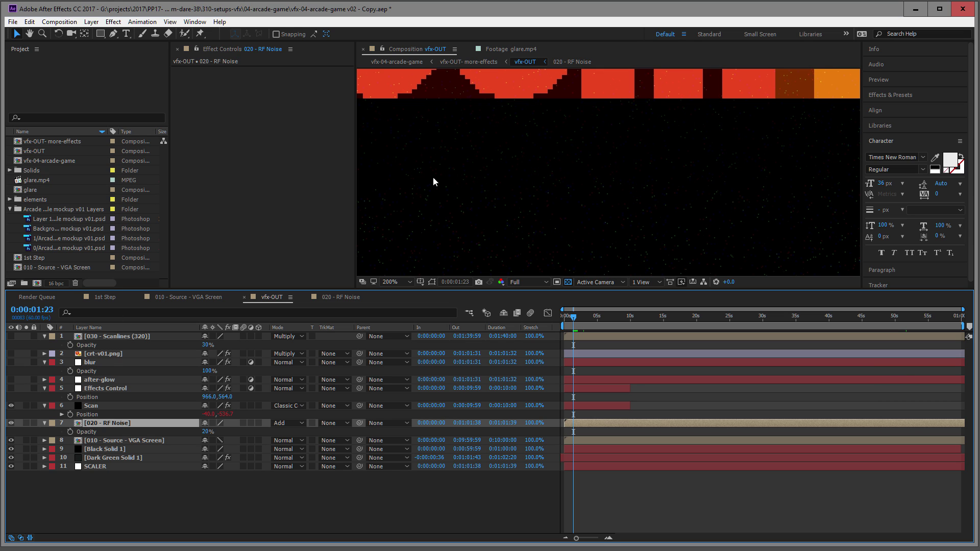
scroll(433, 177, "down", 4)
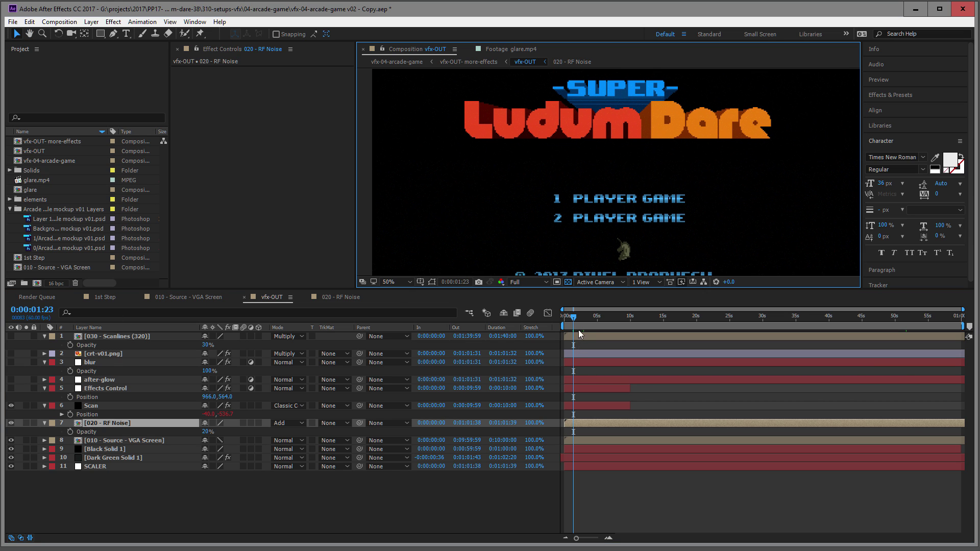
left_click_drag(574, 316, 540, 320)
key("space")
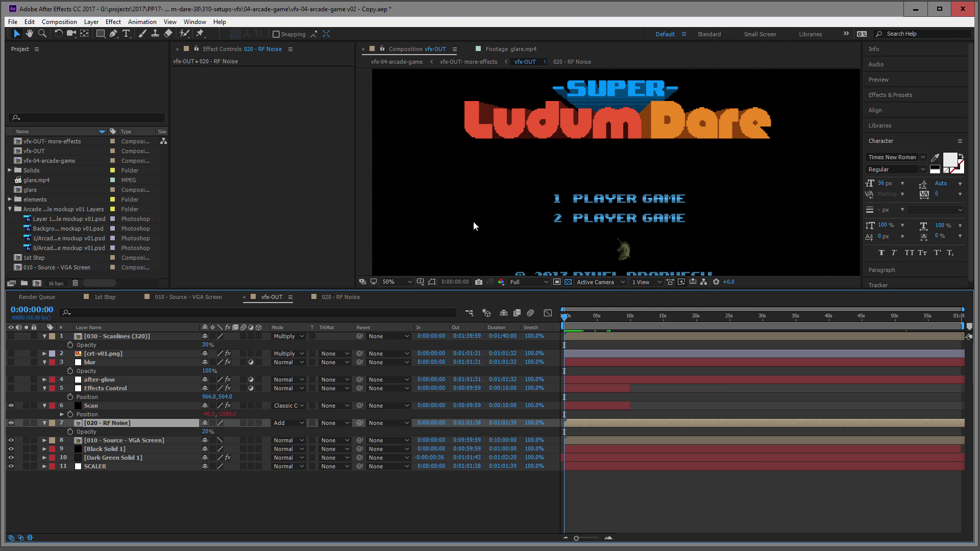
left_click(577, 317)
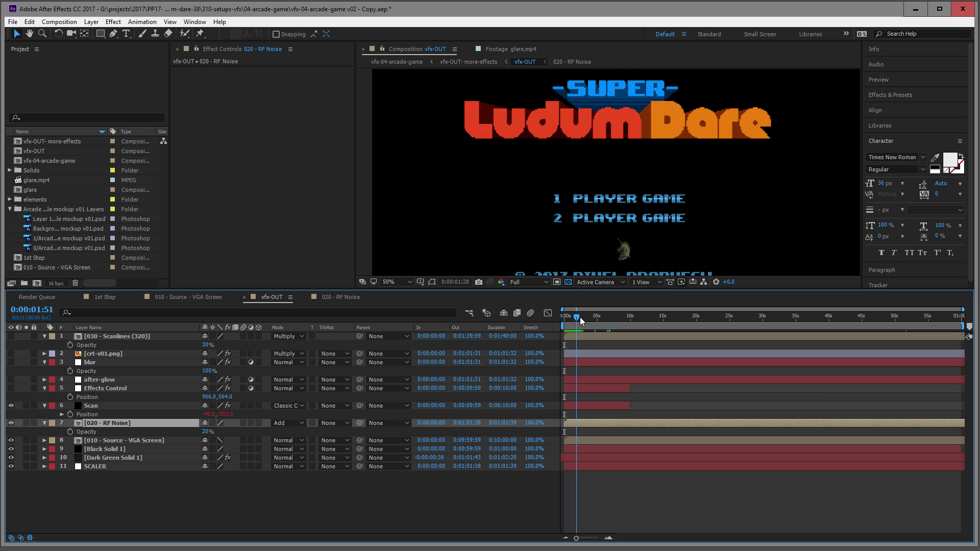
mouse_move(580, 317)
left_mouse_down()
mouse_move(562, 337)
mouse_move(571, 333)
left_mouse_up()
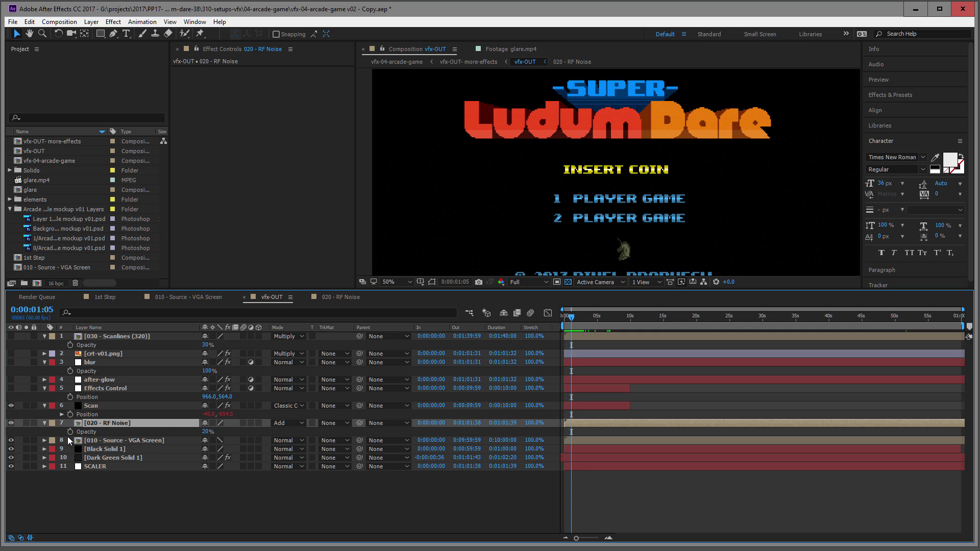
- Reveal the Scan layer's Position expression and expand it to read the full code
left_click(108, 404)
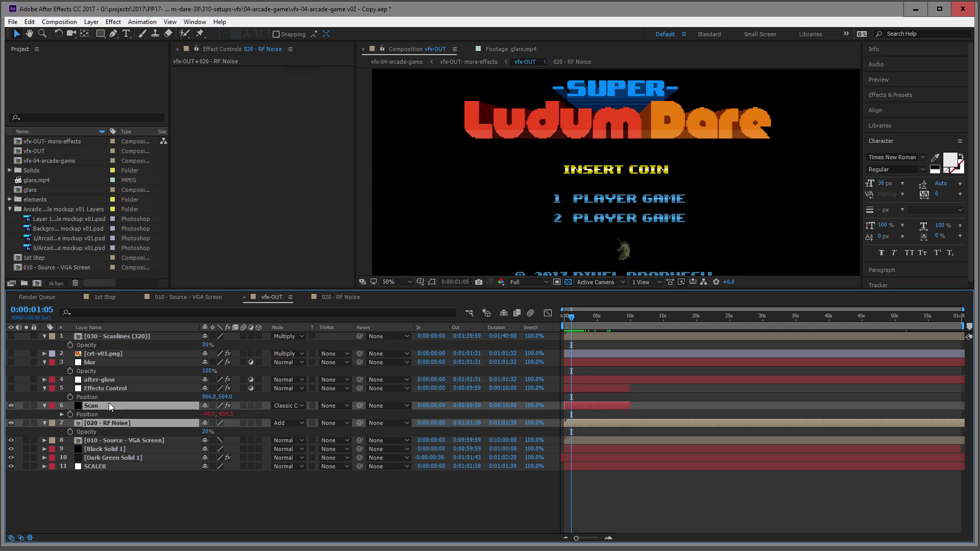
left_click(61, 415)
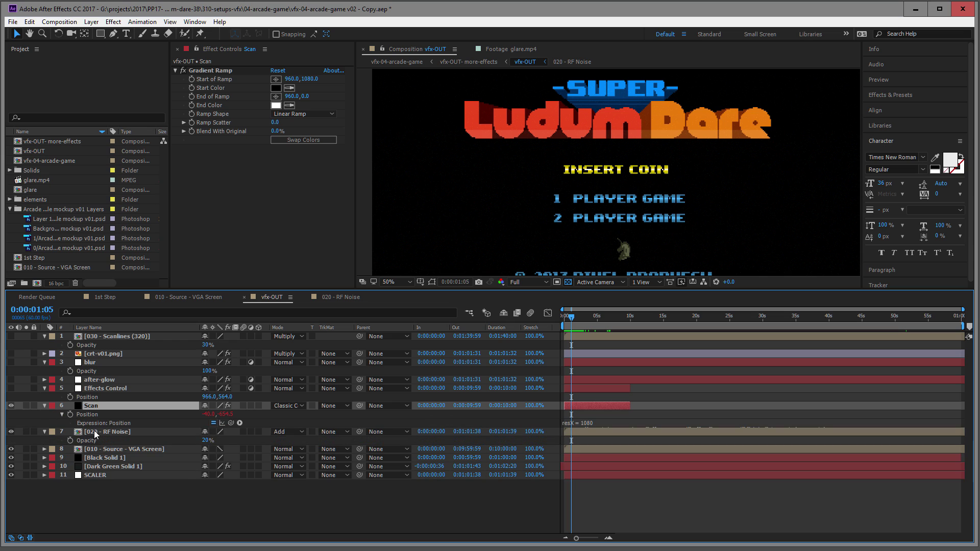
left_click(108, 423)
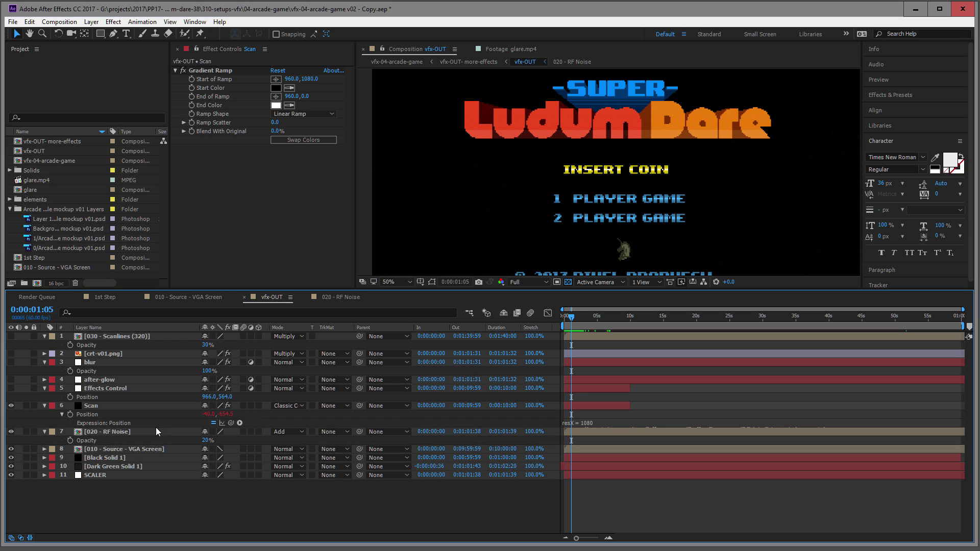
left_click(576, 422)
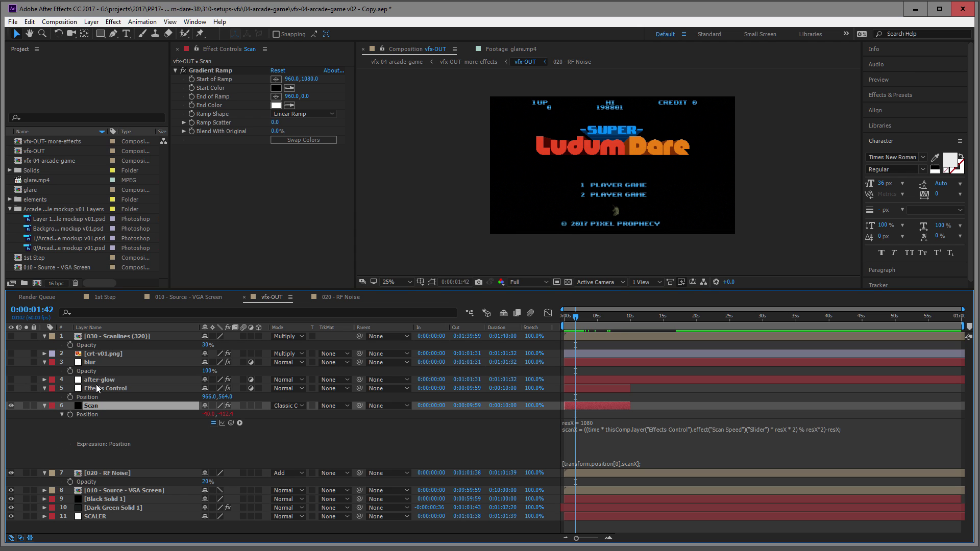
- Examine the Scan Speed and Scan Intensity sliders on the Effects Control layer, expanding the Scan Speed slider
left_click(99, 386)
left_click(220, 69)
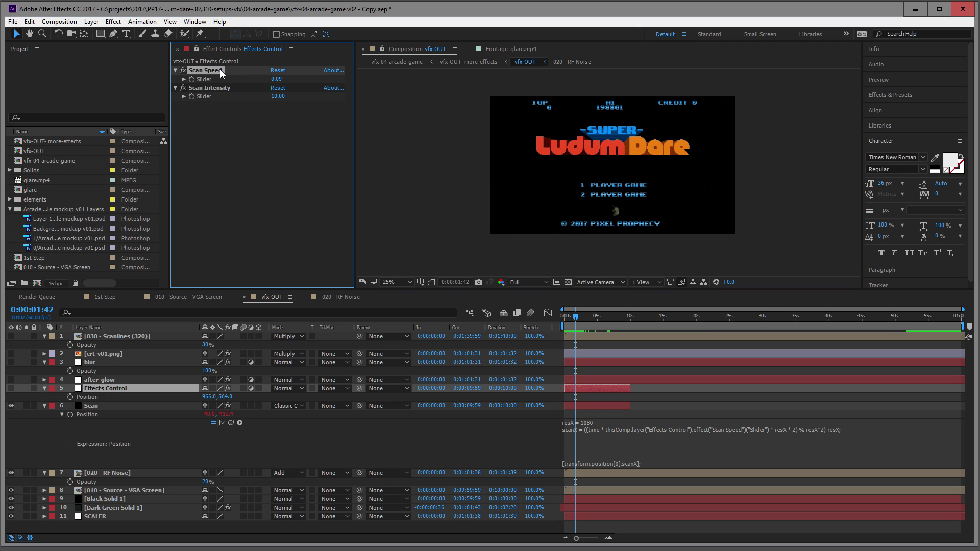
left_click(228, 90)
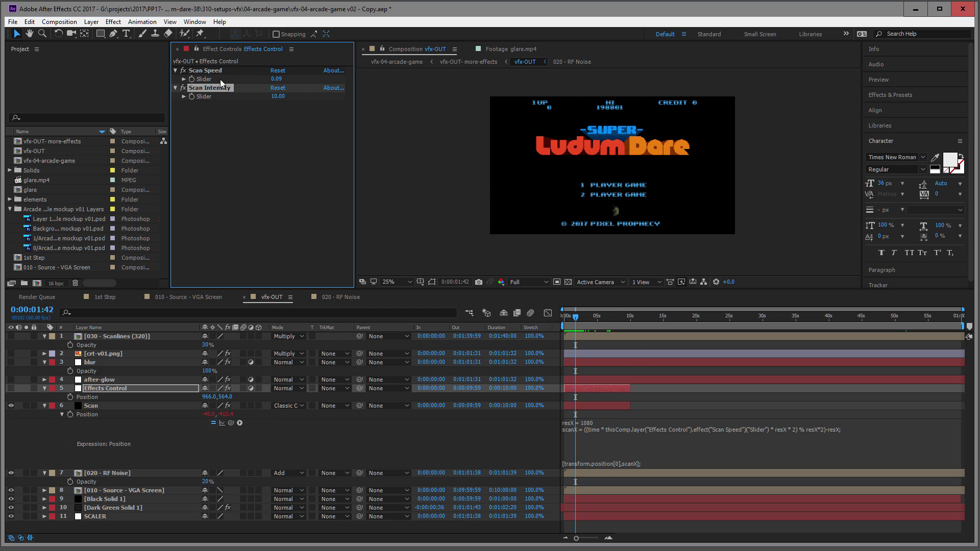
left_click(184, 79)
left_click_drag(259, 92, 183, 117)
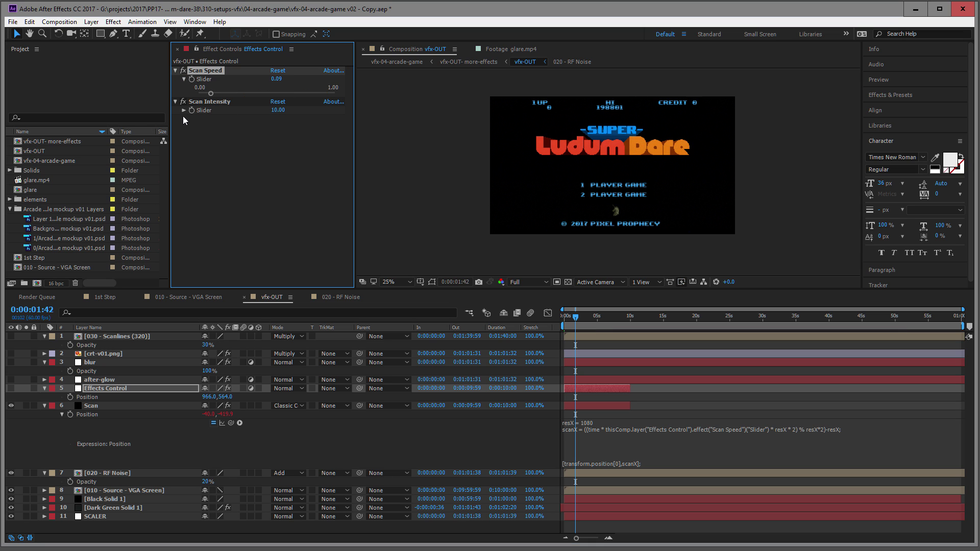
left_click_drag(279, 110, 400, 173)
- Go to the composition's start and inspect the Scan layer's Gradient Ramp, then return to the Effects Control sliders
left_click(587, 336)
key("Home")
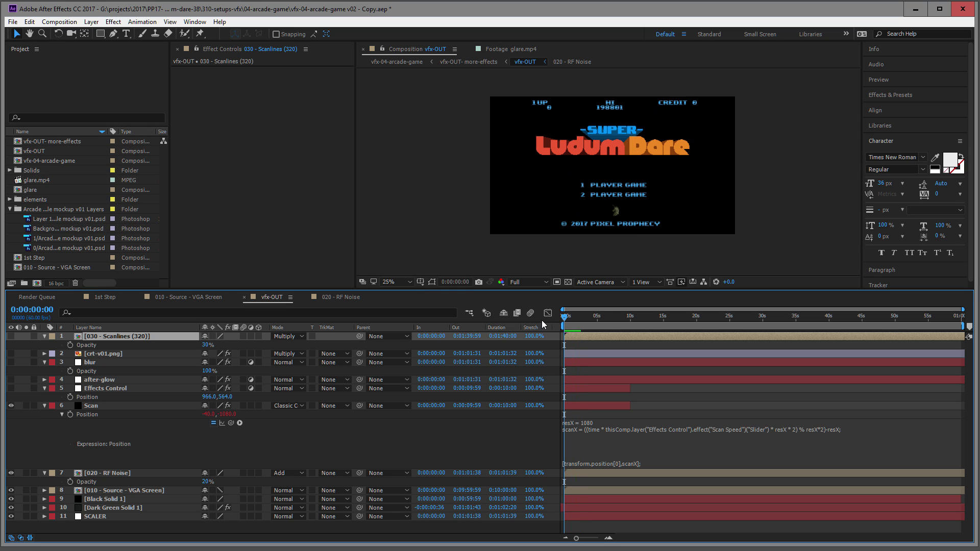
left_click(97, 407)
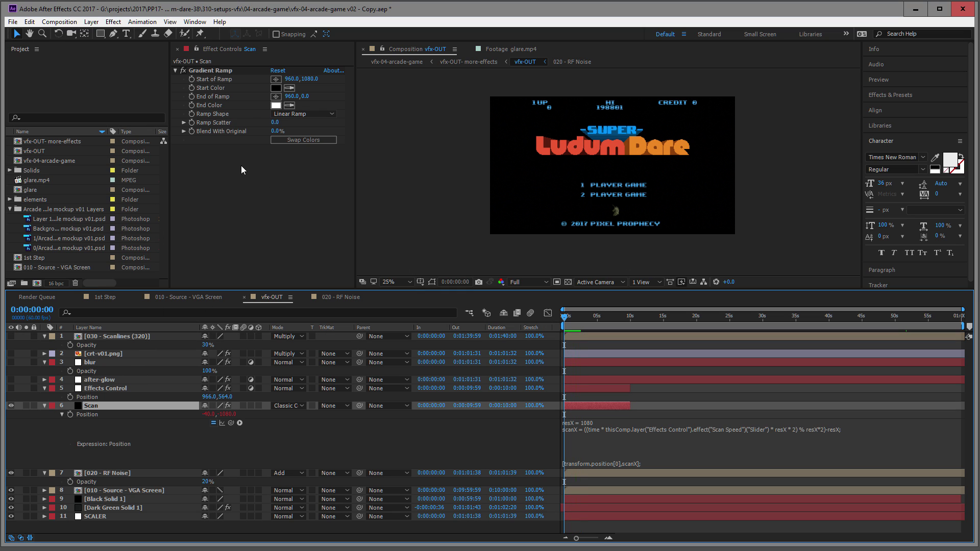
key("ctrl+Up")
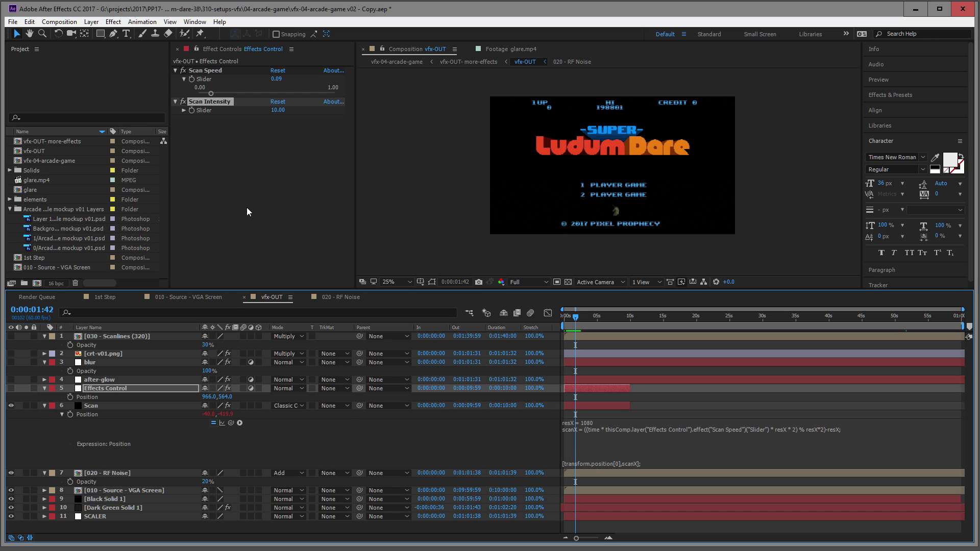
- Show the after-glow layer and preview the blinking INSERT COIN text from near the start at 200%
left_click(11, 380)
scroll(470, 189, "up", 5)
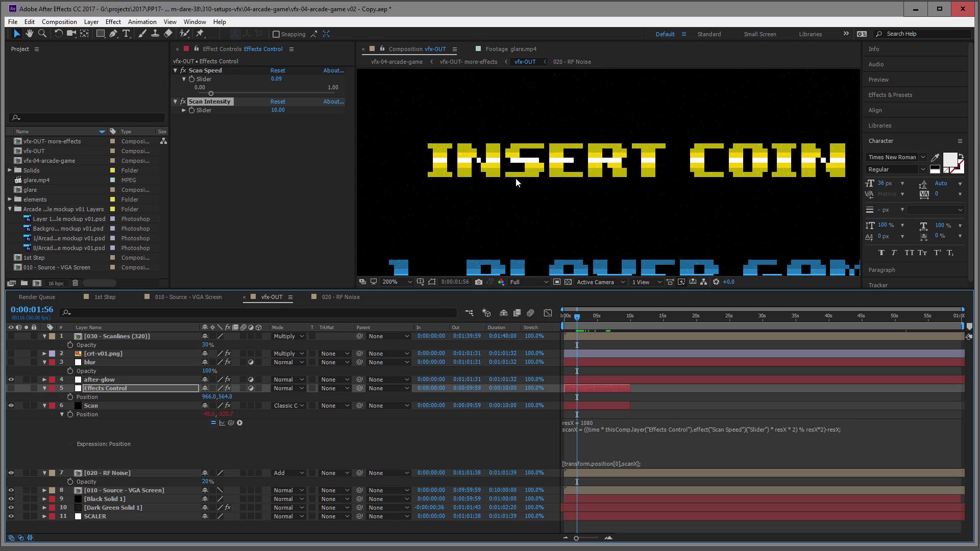
left_click(565, 321)
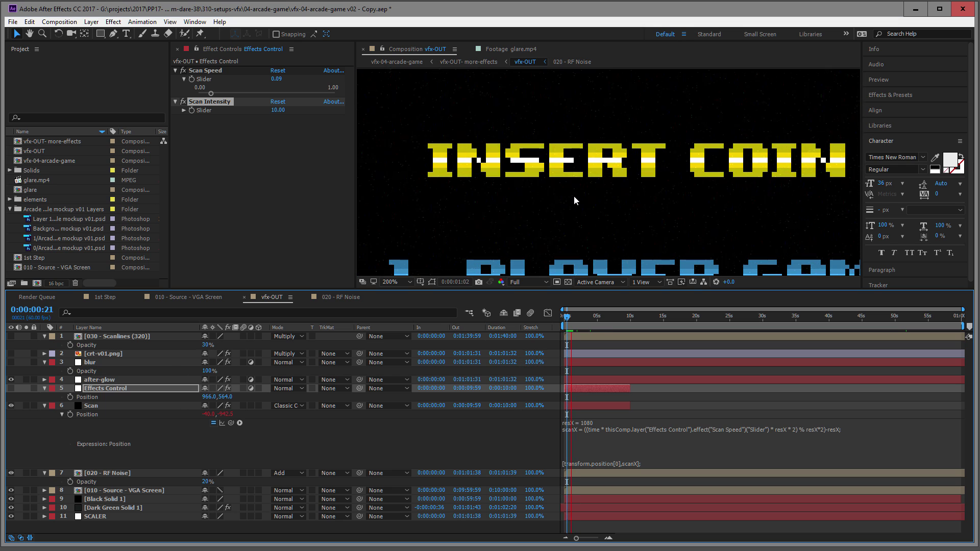
left_click(572, 321)
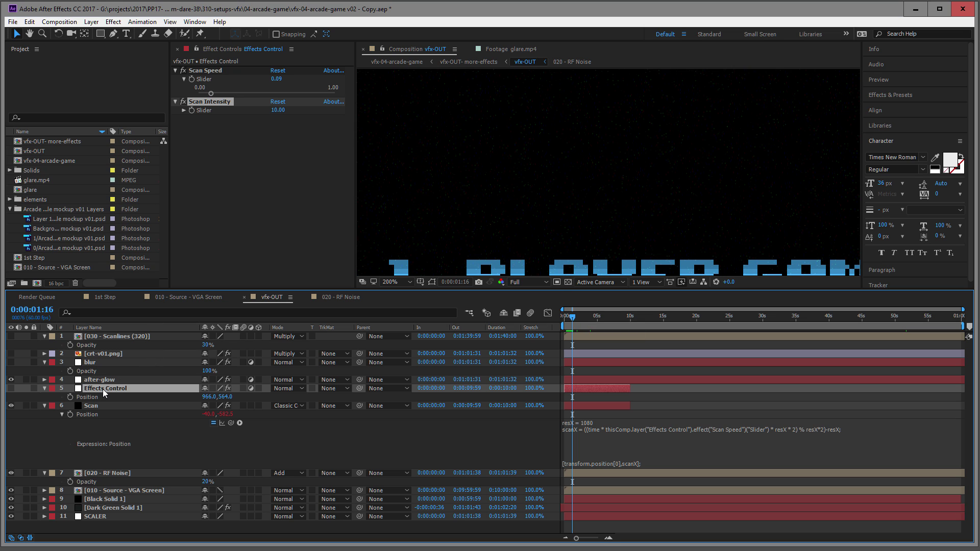
- Inspect the after-glow layer's Echo and CC Wide Time effects while stepping frame by frame through INSERT COIN's disappearance at 200%
left_click(122, 380)
left_click(506, 189)
key("Page_Up")
key("Page_Up")
key("Page_Up")
key("Page_Up")
key("Page_Up")
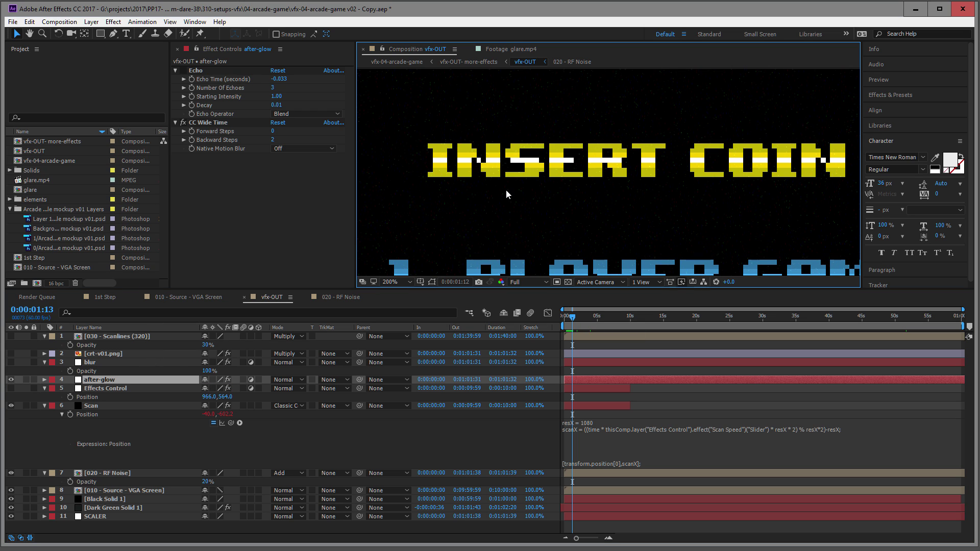
key("Page_Down")
key("Page_Down")
key("Page_Down")
key("Page_Down")
key("Page_Down")
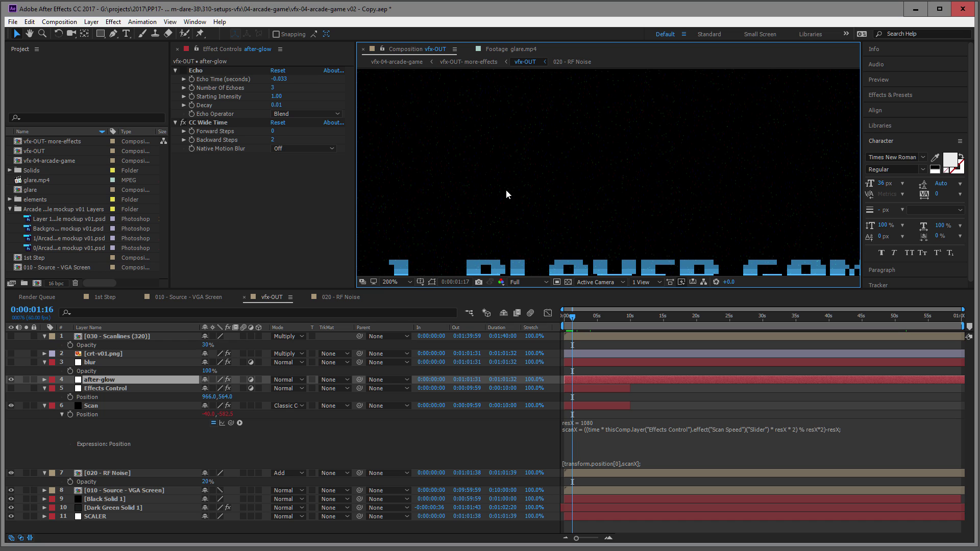
key("Page_Up")
key("Page_Up")
key("Page_Up")
key("Page_Up")
key("Page_Up")
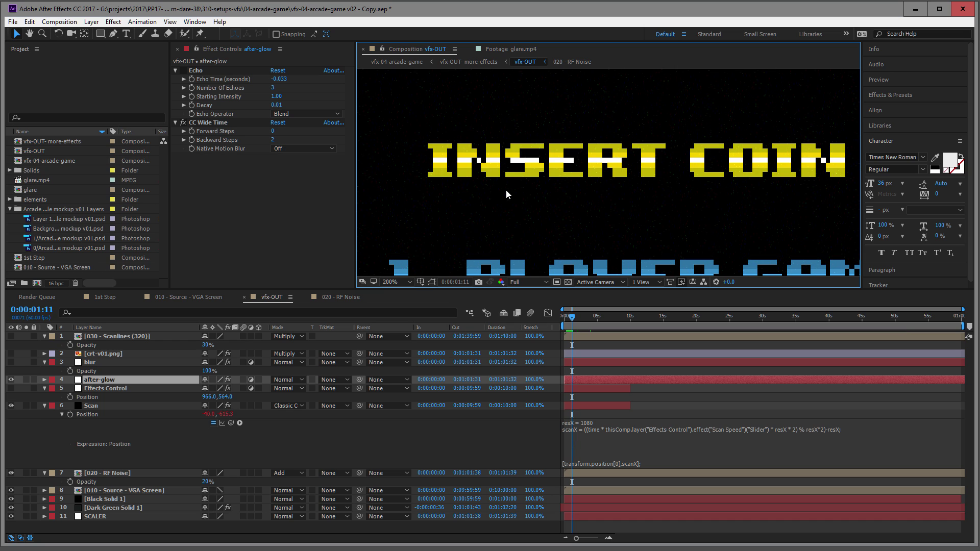
key("Page_Up")
key("Page_Up")
key("Page_Down")
key("Page_Down")
key("Page_Down")
key("Page_Down")
key("Page_Down")
key("Page_Down")
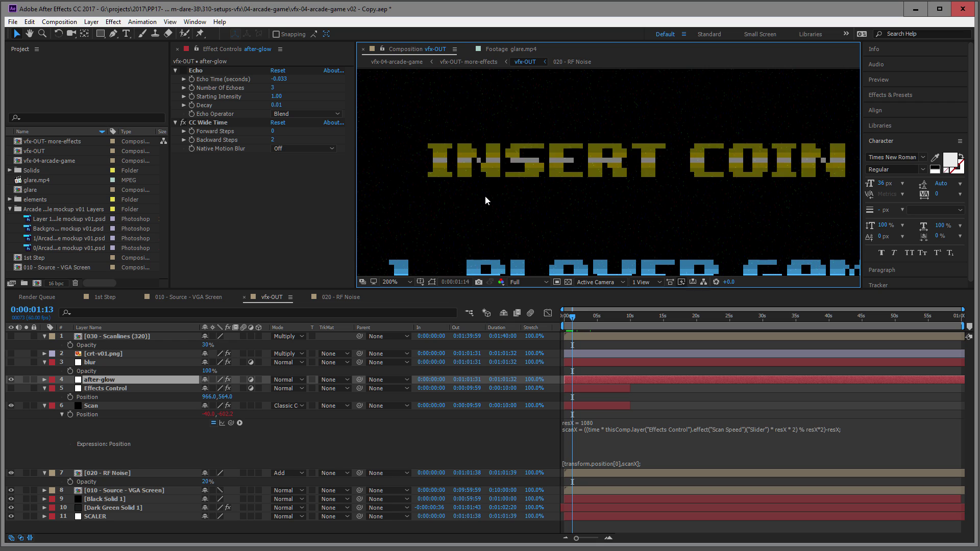
- Step through the INSERT COIN fade at 50% magnification, ending at 0:00:01:09
key("Page_Down")
key("comma")
key("Page_Down")
key("comma")
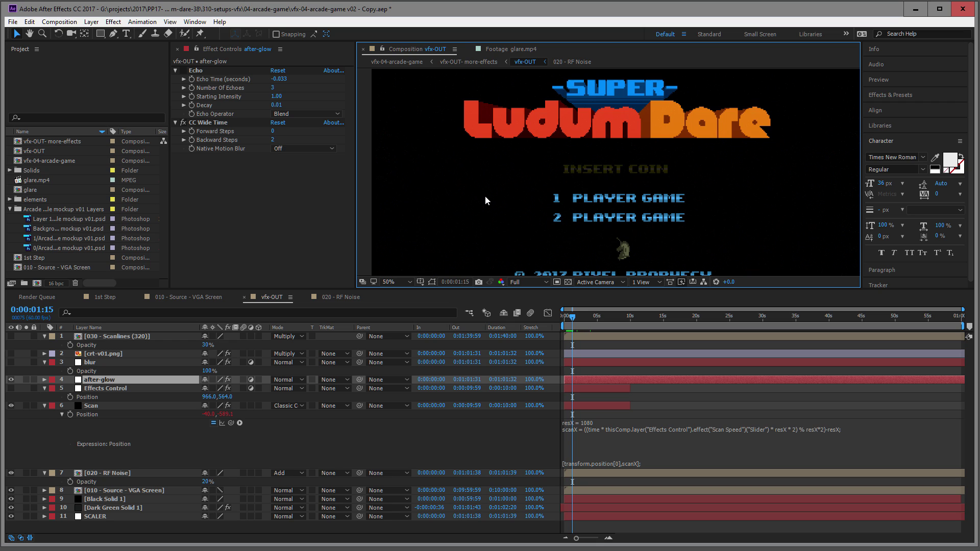
key("Page_Down")
key("Page_Up")
key("Page_Up")
key("Page_Up")
key("Page_Up")
key("Page_Up")
key("Page_Up")
key("Page_Up")
key("Page_Up")
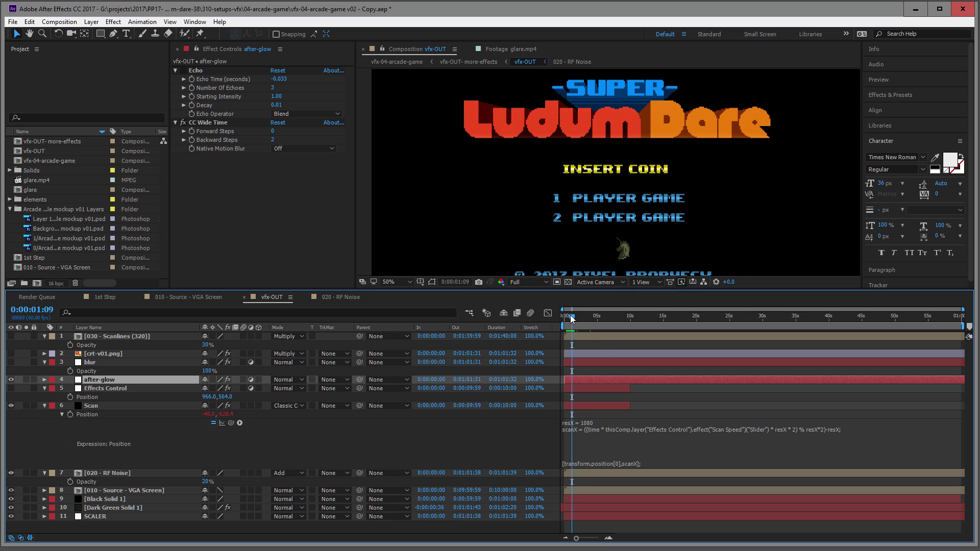
- Show the blur layer and toggle it to compare INSERT COIN with and without blur at 400% and 200%
left_click(11, 362)
scroll(493, 200, "up", 3)
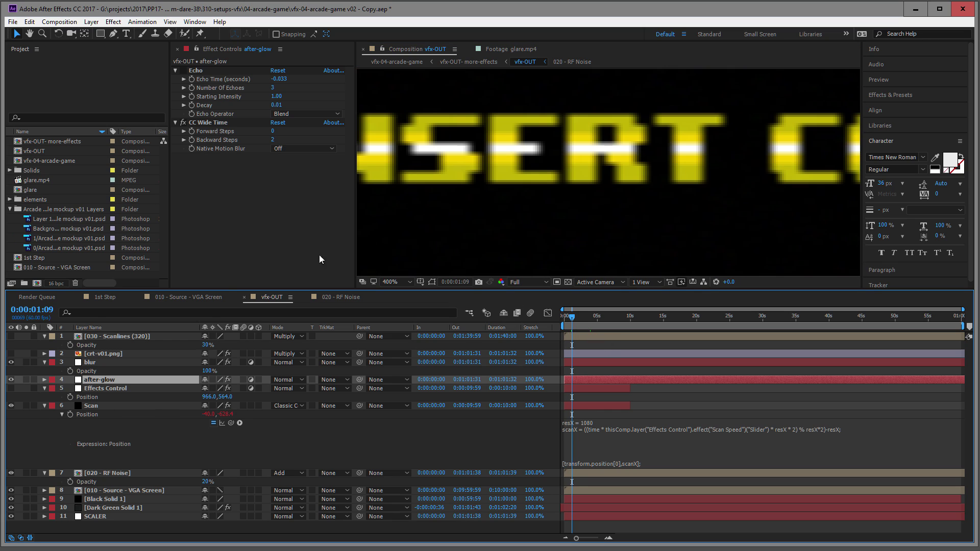
left_click(11, 363)
left_click(10, 362)
left_click(11, 363)
left_click(11, 362)
scroll(524, 194, "down", 2)
left_click(11, 362)
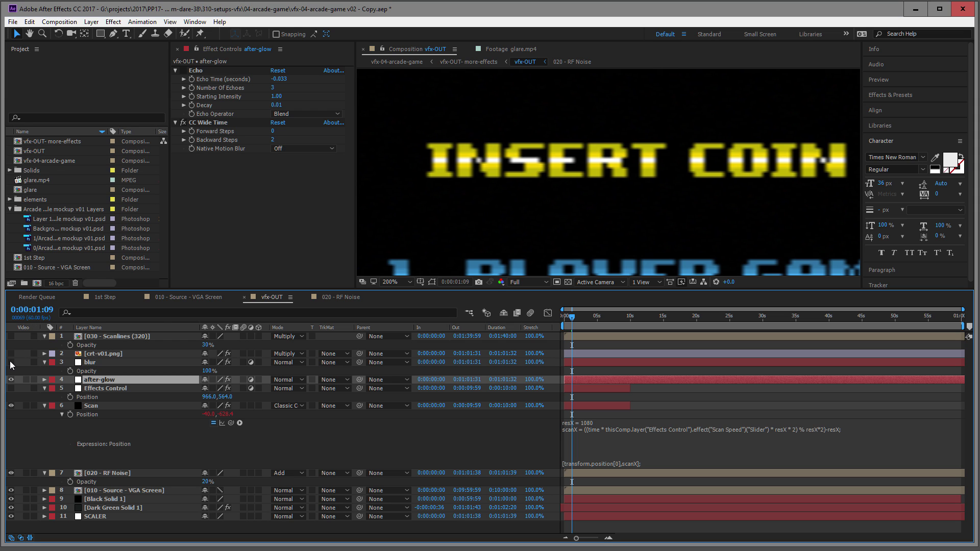
left_click(11, 363)
left_click(10, 362)
- Compare the lettering without and with the blur layer at 1600%, leaving it shown, and display its Fast Box Blur and Box Blur 2 effects
scroll(437, 179, "up", 4)
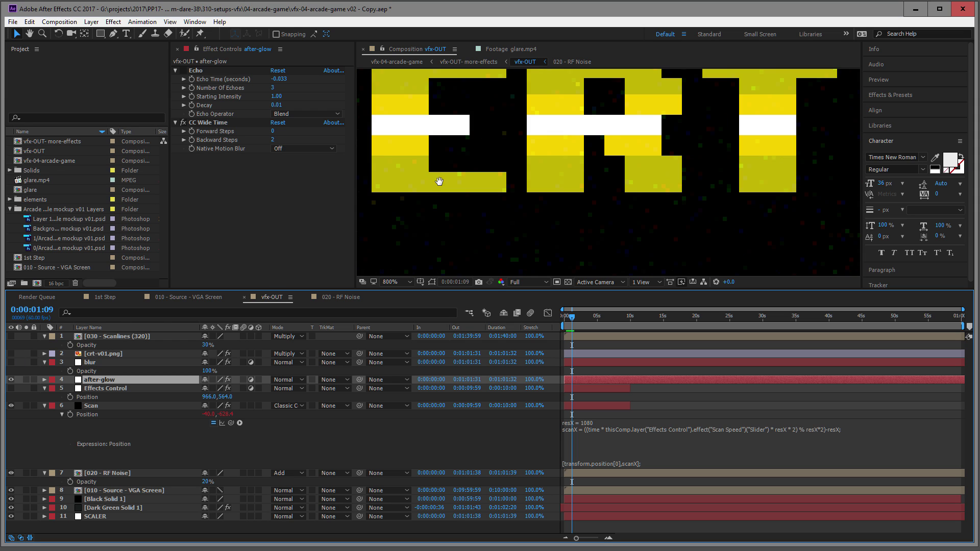
left_click_drag(462, 160, 473, 146)
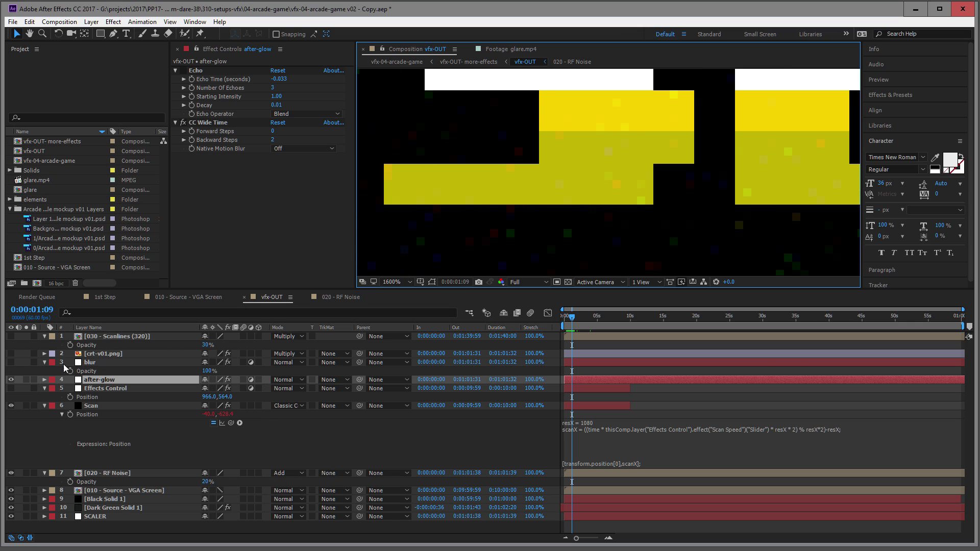
left_click(11, 363)
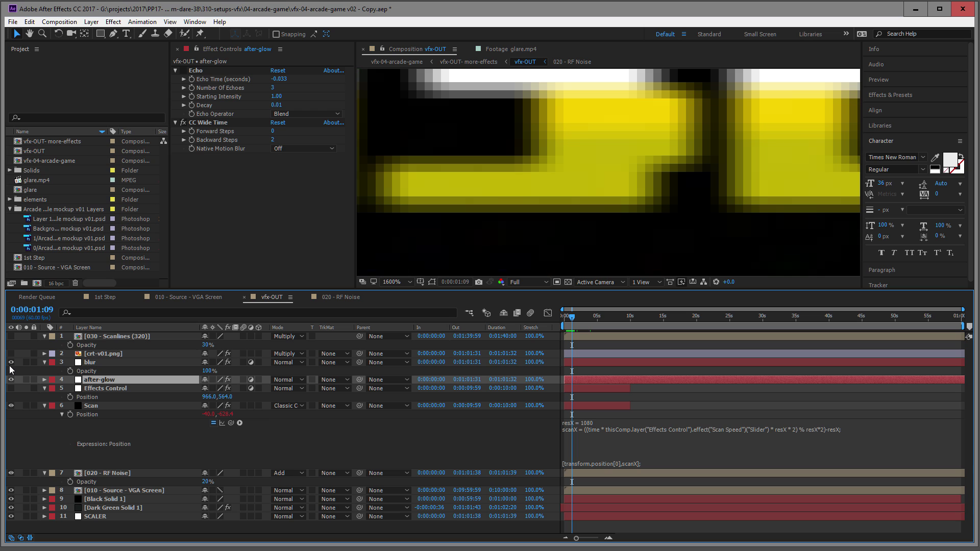
left_click(11, 362)
key("slash")
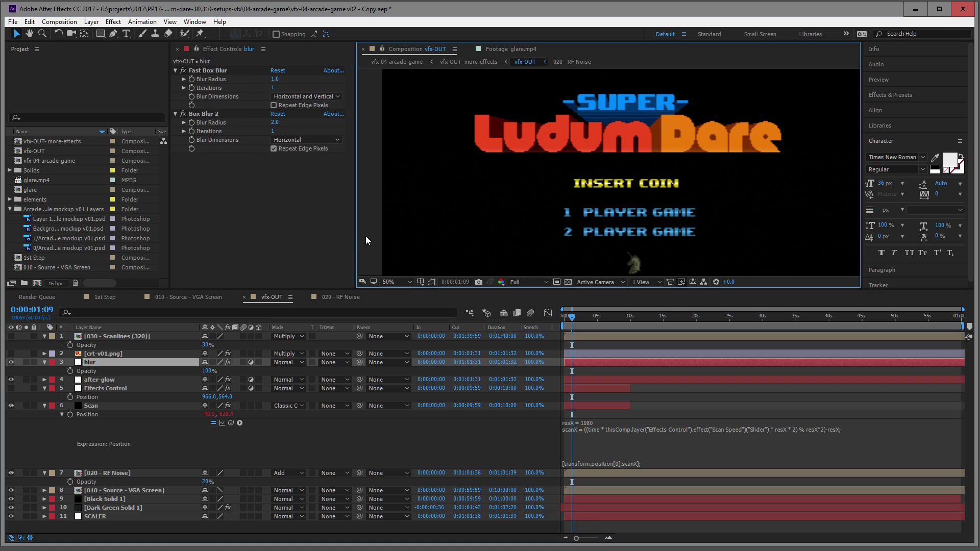
- Show the crt-v01.png layer and view it over the red title lettering at 800%
scroll(583, 170, "up", 6)
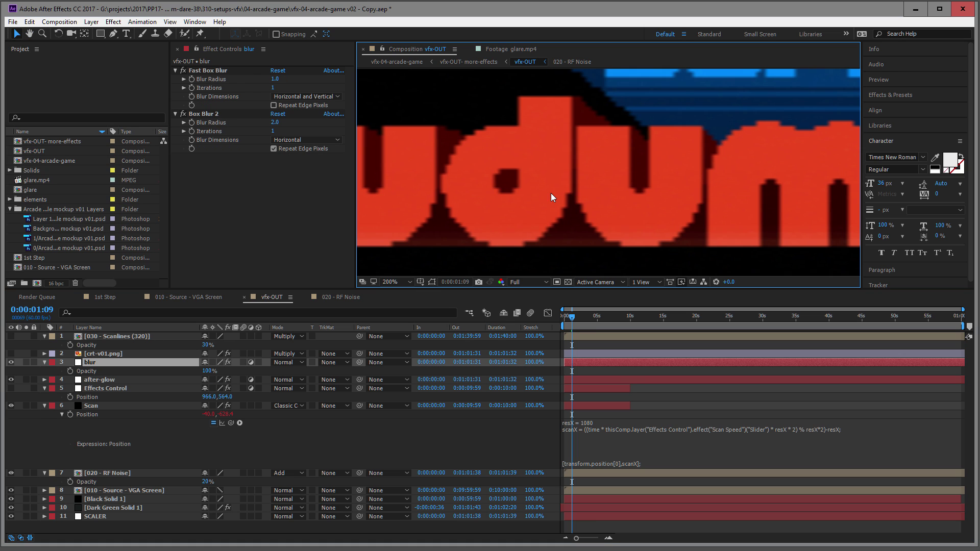
left_click_drag(494, 196, 664, 199)
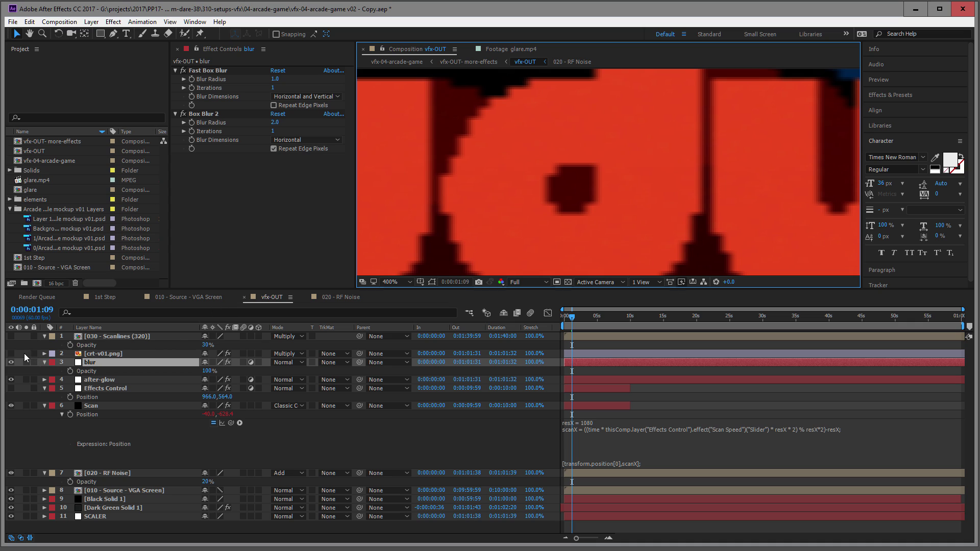
left_click(8, 360)
left_click(8, 361)
key("period")
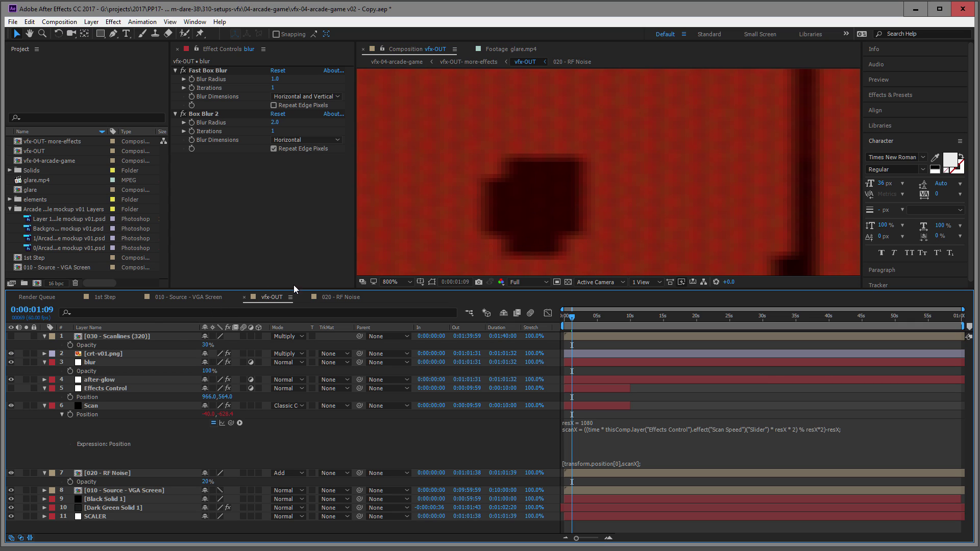
- Open crt-v01.png in its own layer viewer, enlarge the viewer area, and examine the RGB phosphor pattern up close and at 50%
double_click(81, 353)
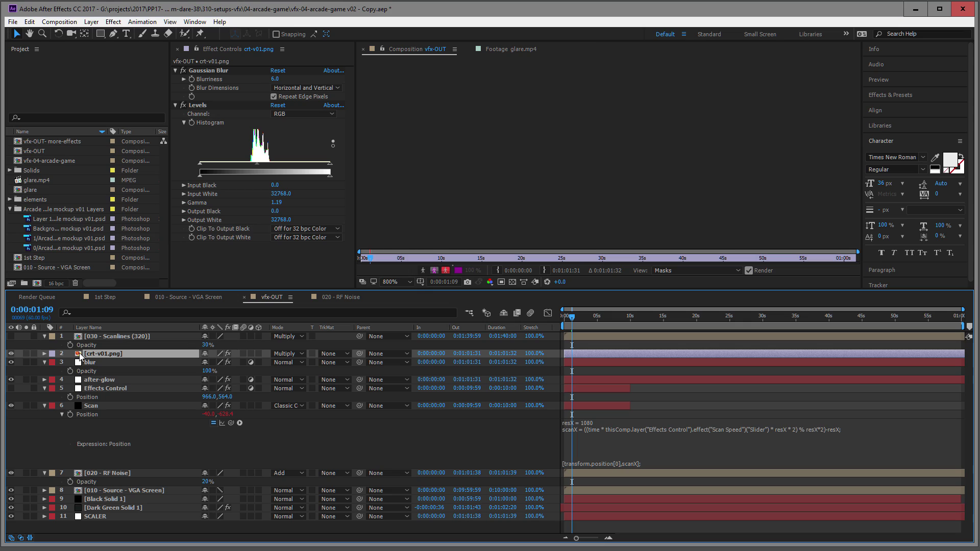
key("slash")
left_click_drag(608, 289, 607, 432)
scroll(567, 283, "up", 6)
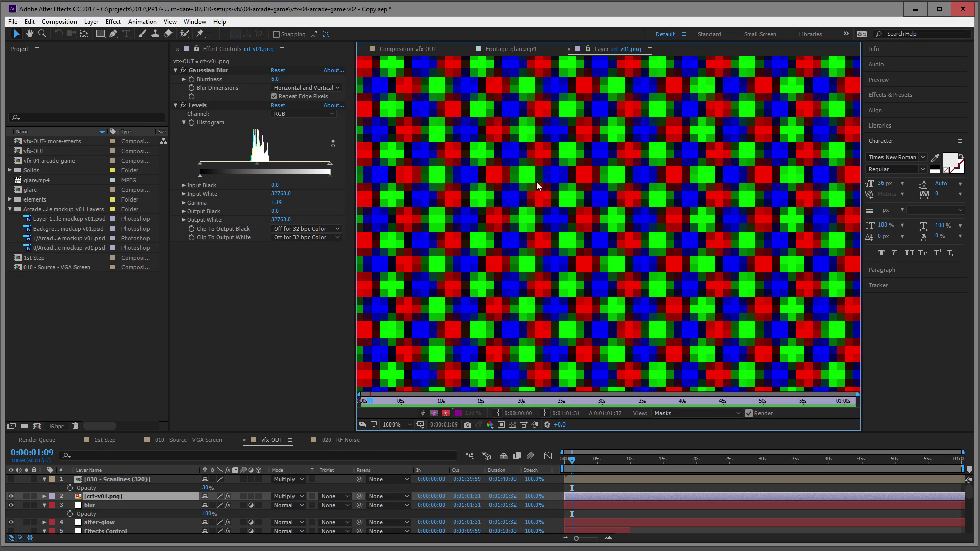
scroll(576, 236, "down", 12)
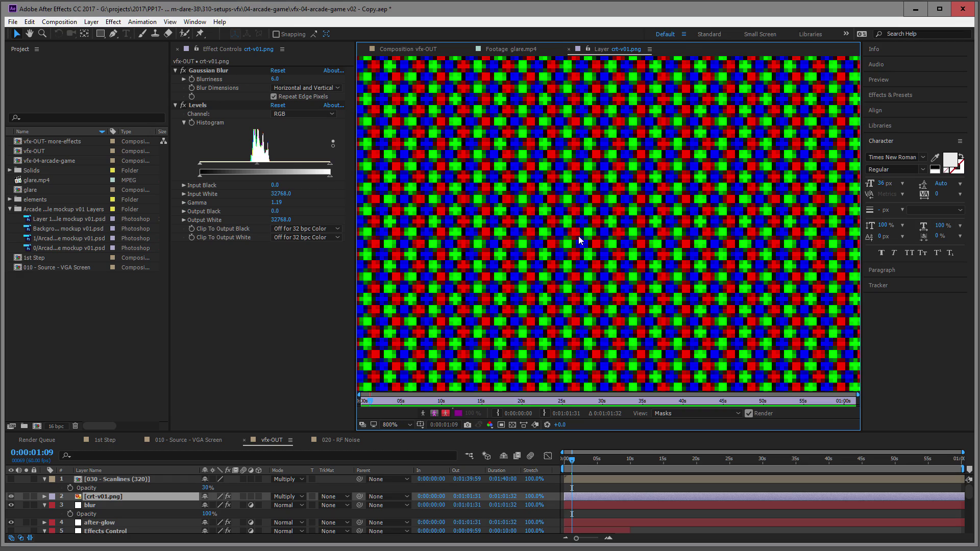
left_click_drag(567, 240, 476, 235)
scroll(597, 201, "up", 1)
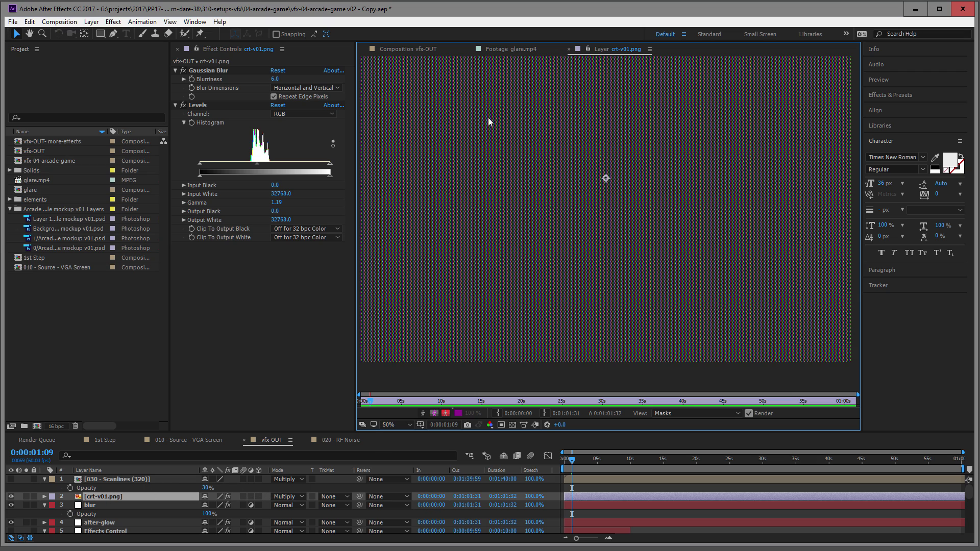
- Return to the vfx-OUT view and examine the CRT pattern over the Ludum lettering at 100% and 400%
left_click(505, 49)
left_click(408, 49)
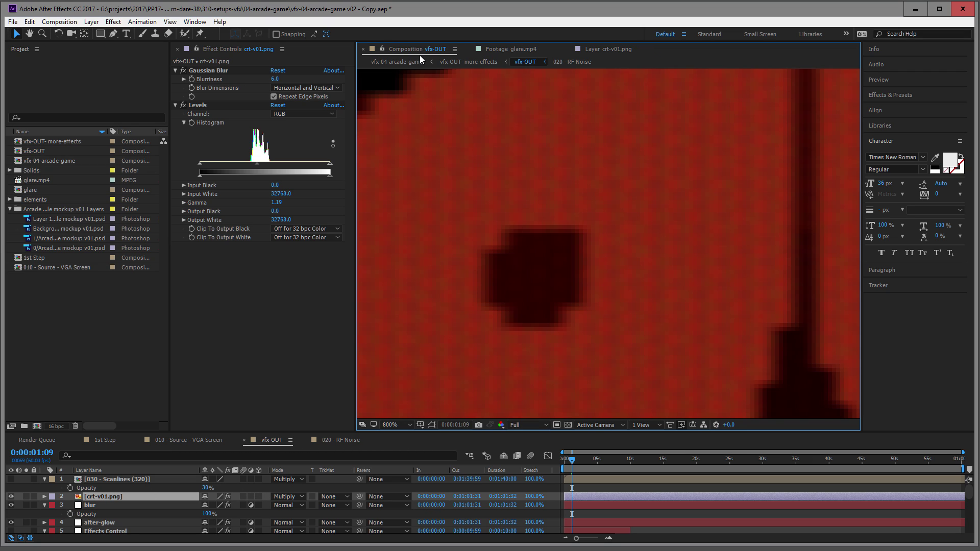
scroll(543, 197, "down", 4)
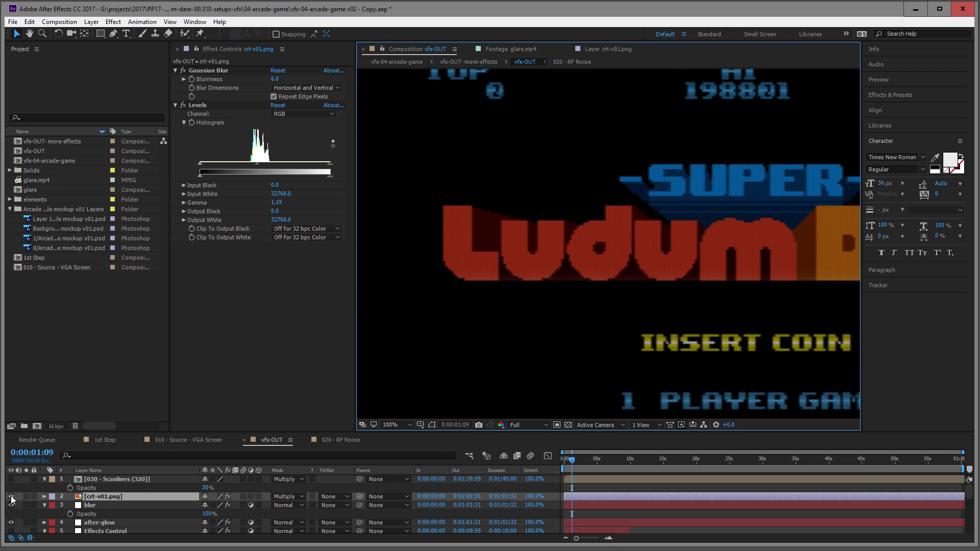
scroll(503, 259, "up", 4)
left_click_drag(840, 271, 657, 271)
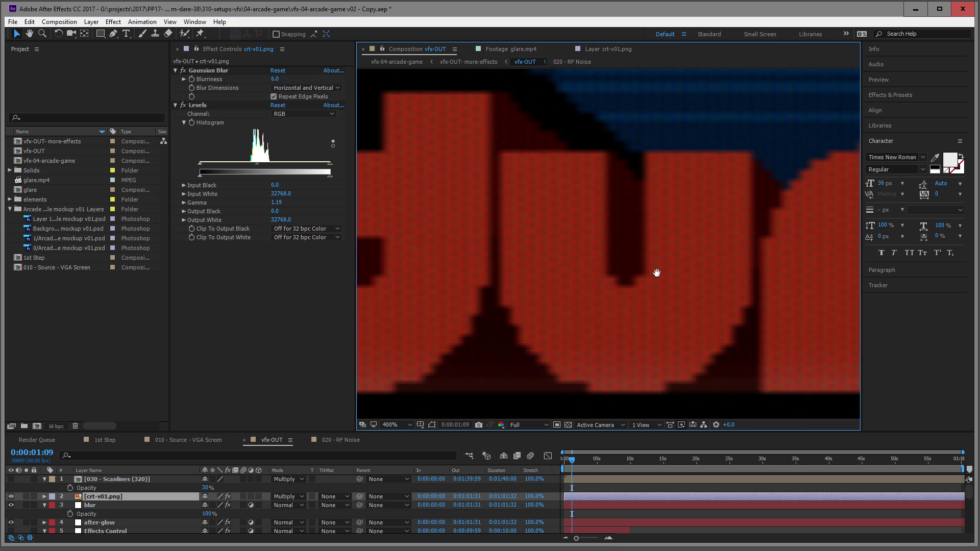
- Show the 030 - Scanlines (320) layer and compare the lettering with and without it at 400%, leaving it shown
left_click_drag(847, 292, 598, 243)
scroll(598, 253, "down", 4)
scroll(589, 262, "up", 2)
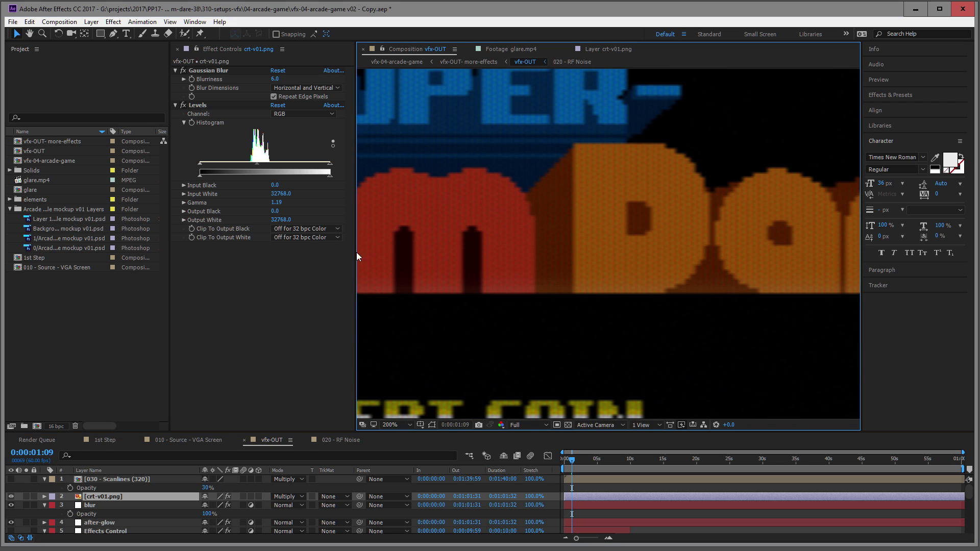
left_click(10, 480)
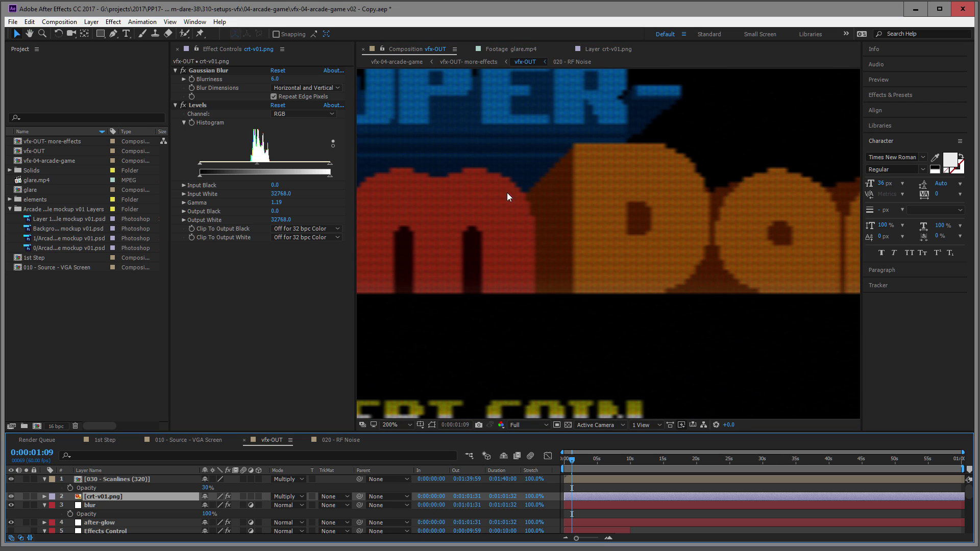
scroll(507, 192, "up", 2)
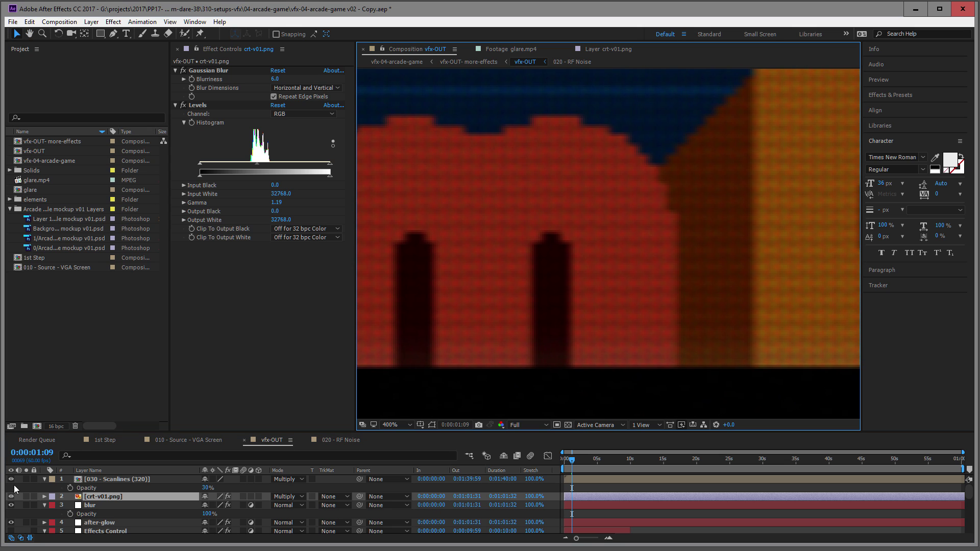
left_click(12, 480)
left_click(11, 479)
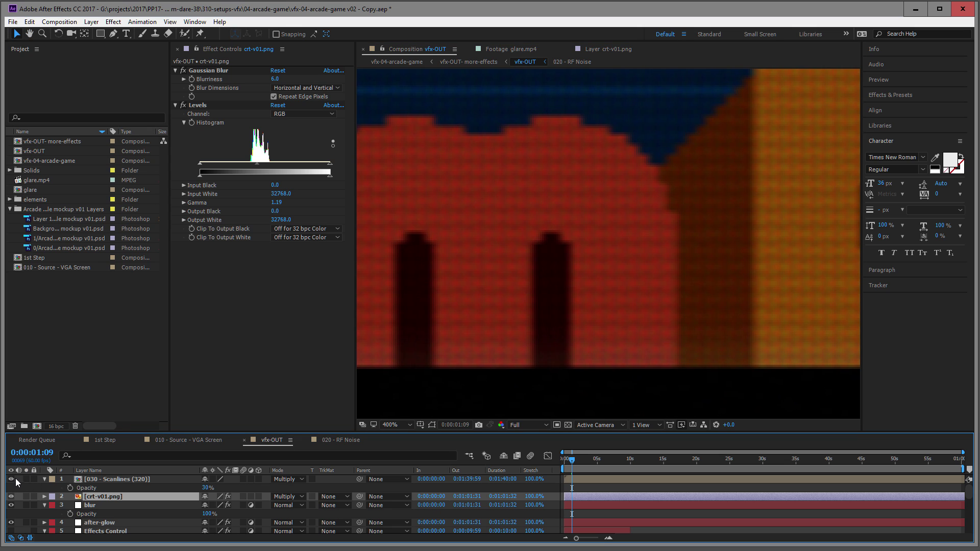
- Open the 030 - Scanlines (320) composition, examine its stripe pattern at 800%, and return to vfx-OUT
left_click(82, 480)
double_click(82, 480)
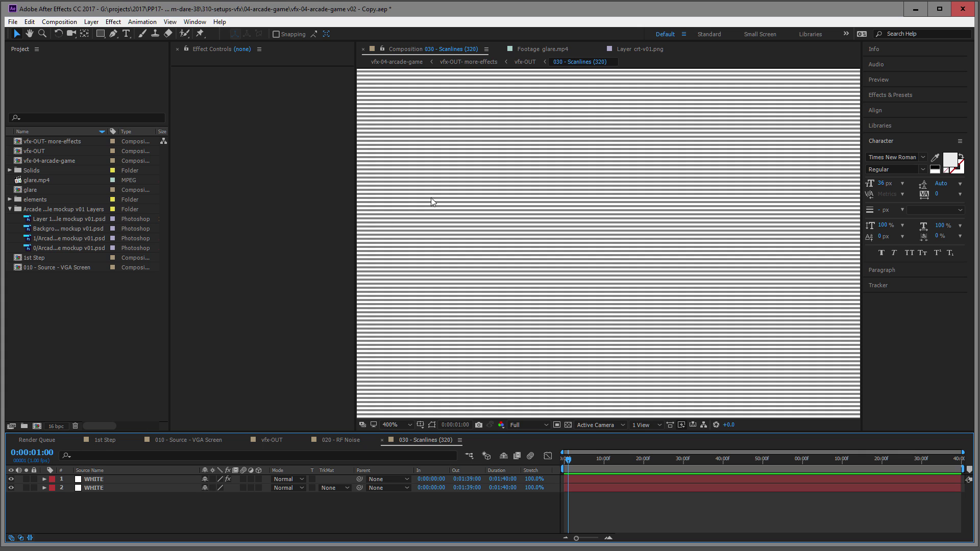
left_click_drag(500, 278, 546, 268)
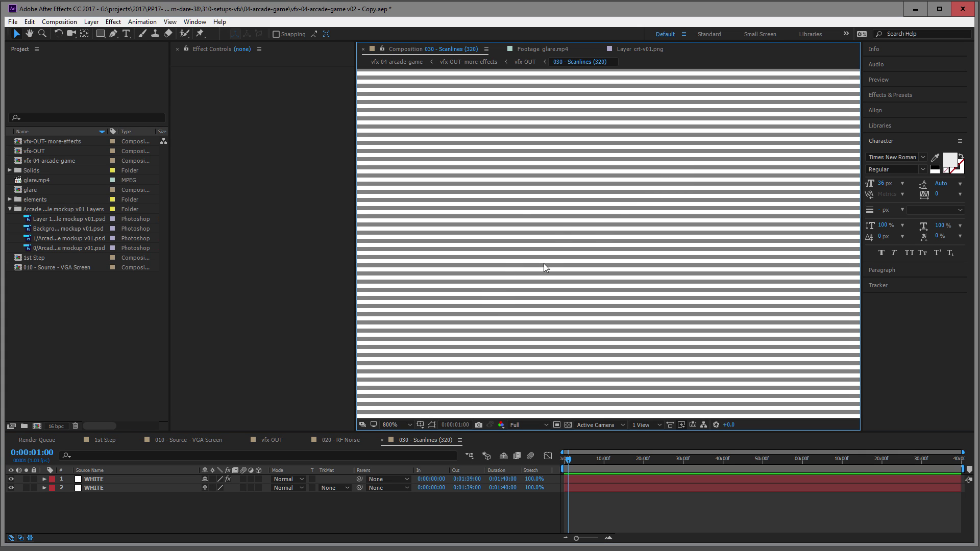
key("shift+Escape")
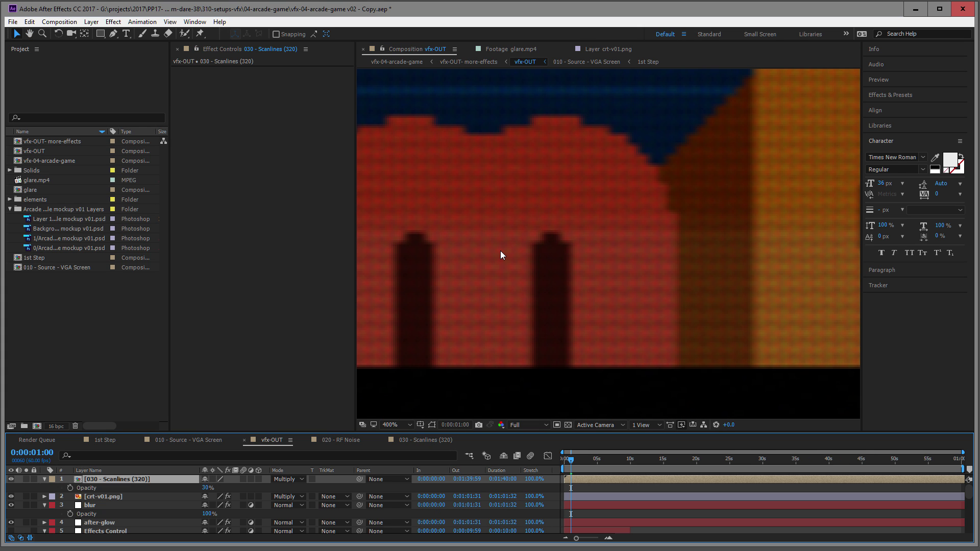
- View the whole vfx-OUT title screen at 50% and 25% and preview its flicker from the first frame
scroll(501, 250, "down", 6)
left_click(585, 460)
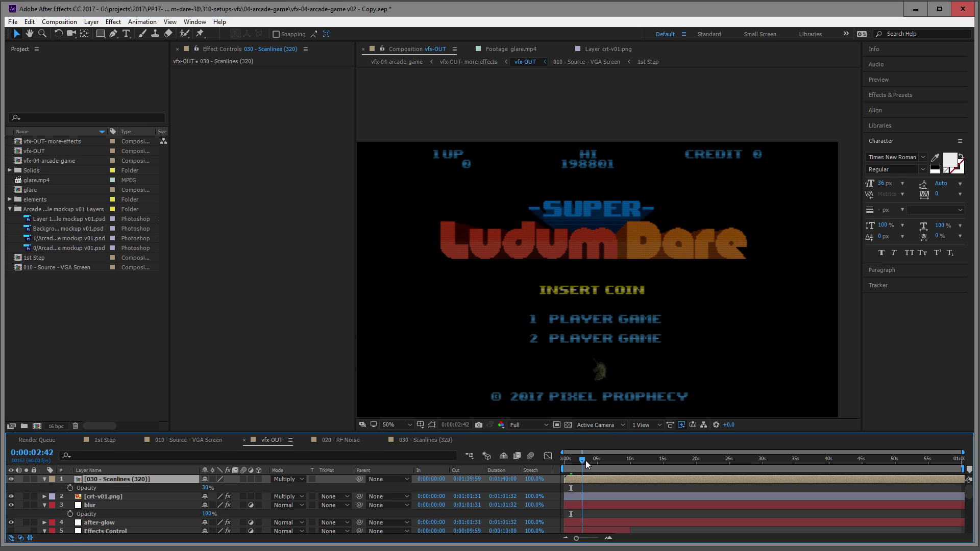
left_click_drag(585, 460, 542, 462)
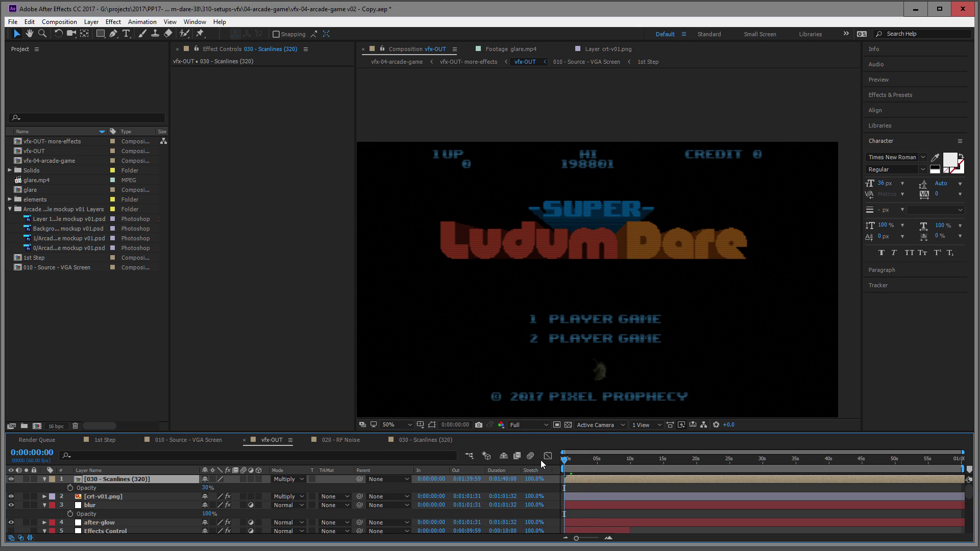
key("space")
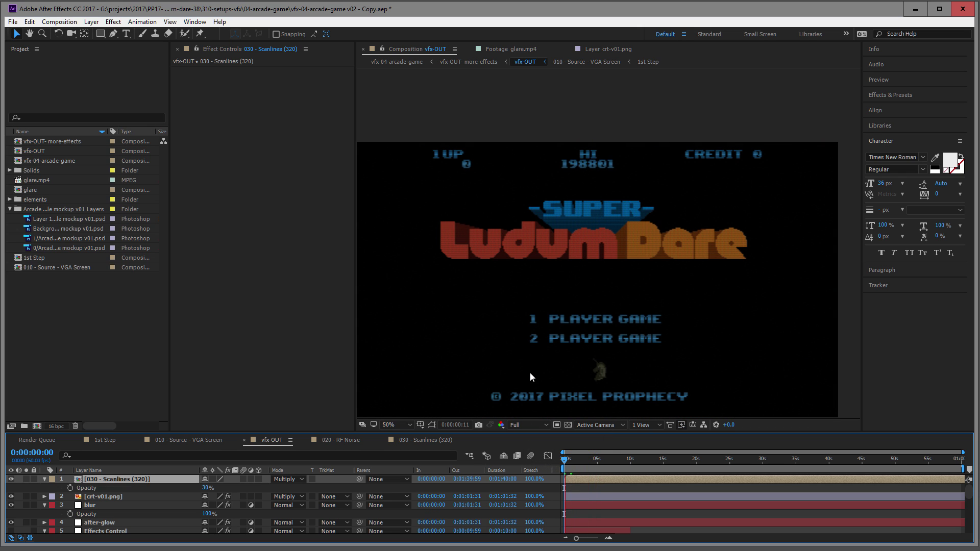
left_click(575, 263)
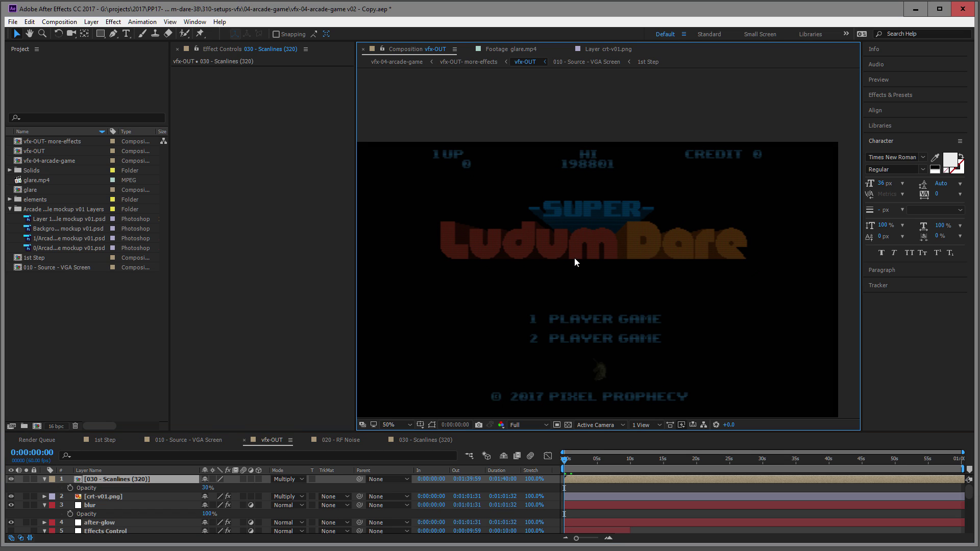
scroll(575, 262, "down", 2)
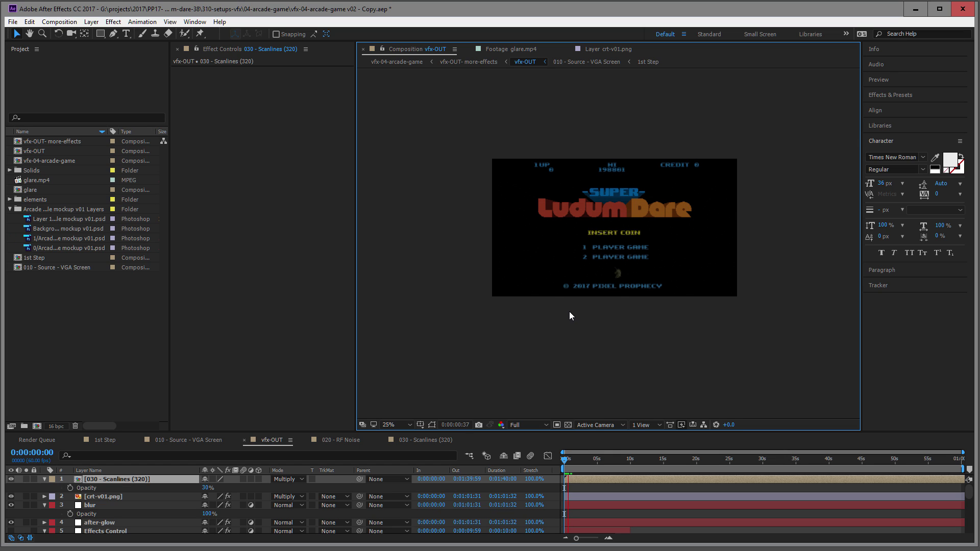
left_click(564, 465)
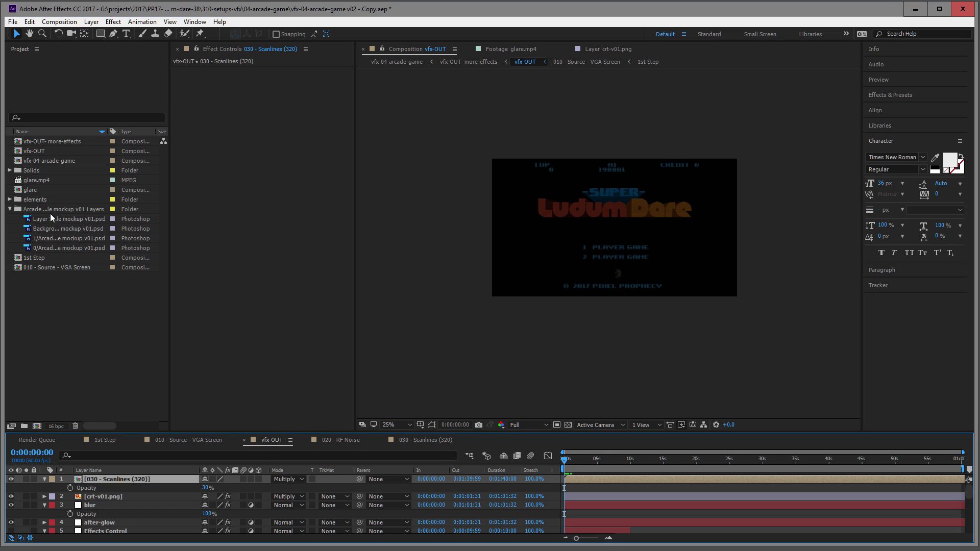
- Open the vfx-OUT- more-effects composition and view its title screen at several frames up to 0:00:00:43
left_click(33, 143)
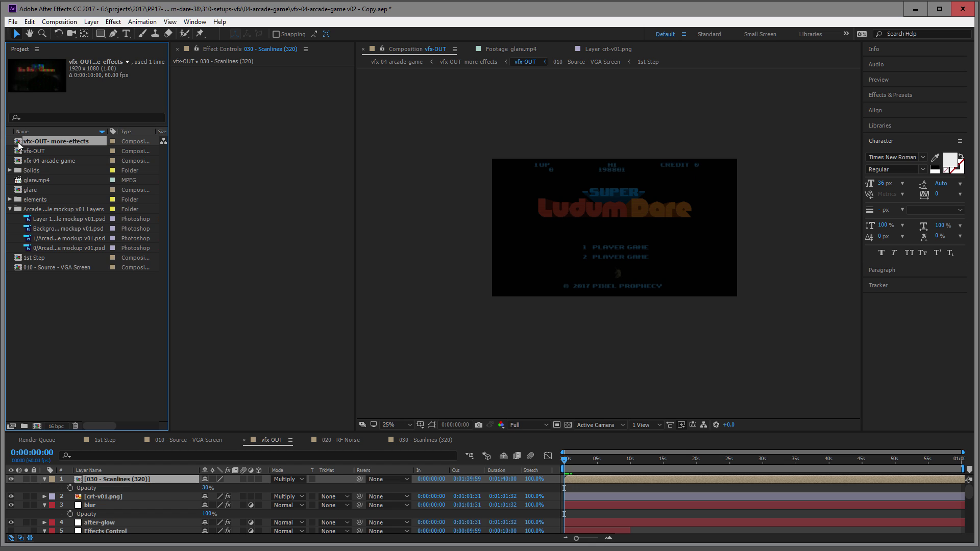
double_click(18, 146)
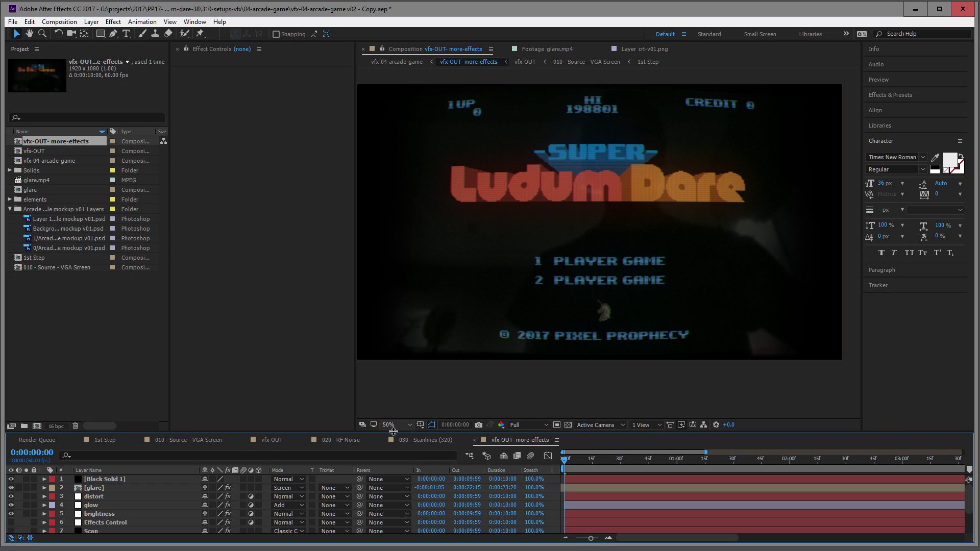
key("space")
left_click_drag(606, 285, 636, 285)
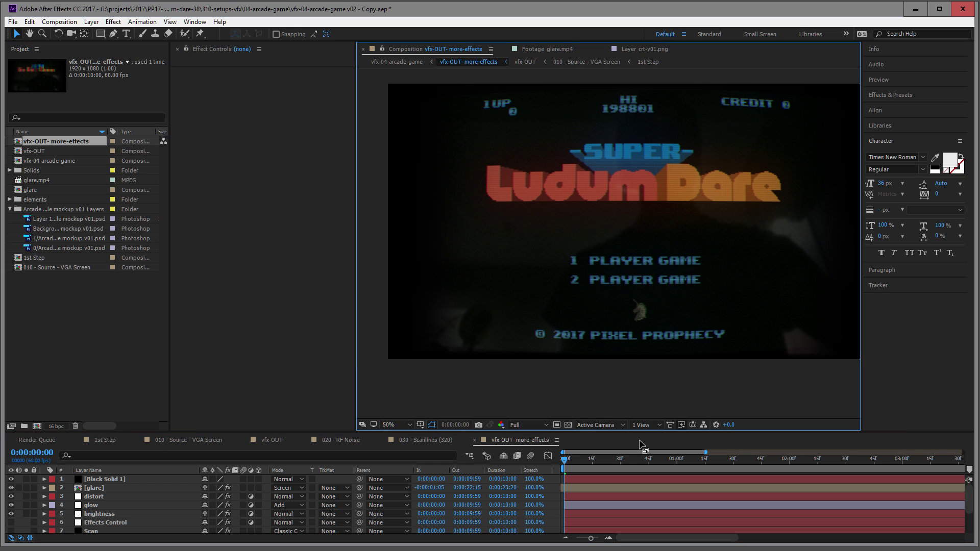
left_click(587, 465)
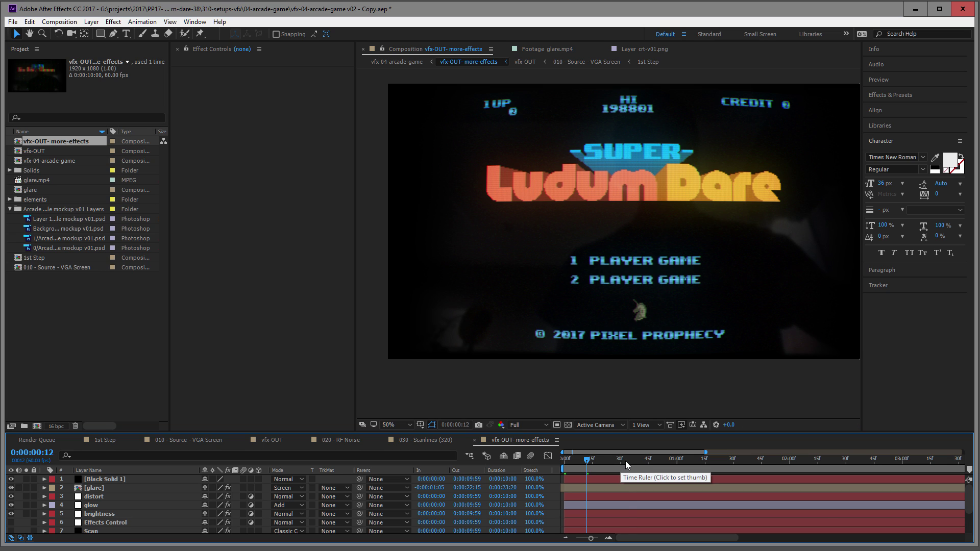
left_click(627, 462)
left_click(645, 462)
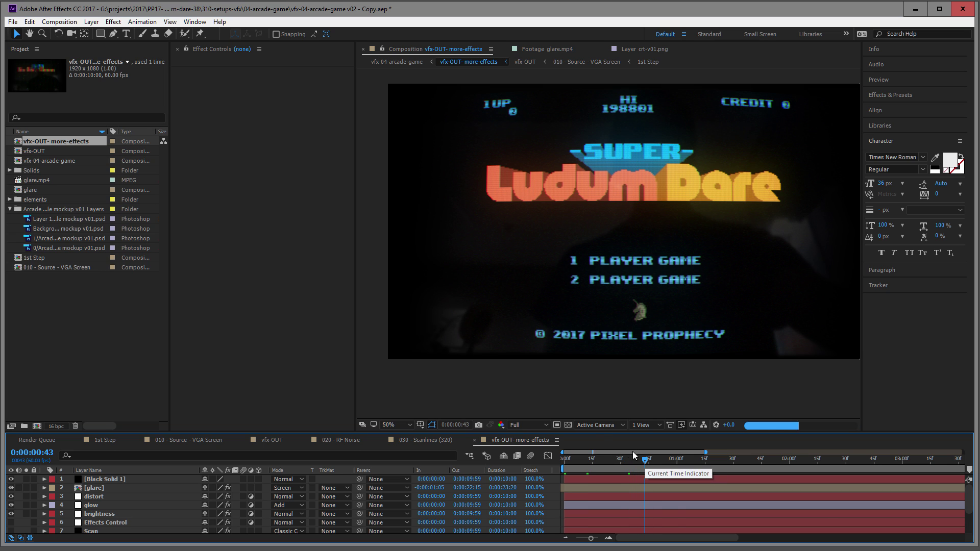
- Enlarge the layer list, isolate the R layer, and show the G and B layers again to demonstrate the channel build-up
left_click_drag(609, 433, 589, 306)
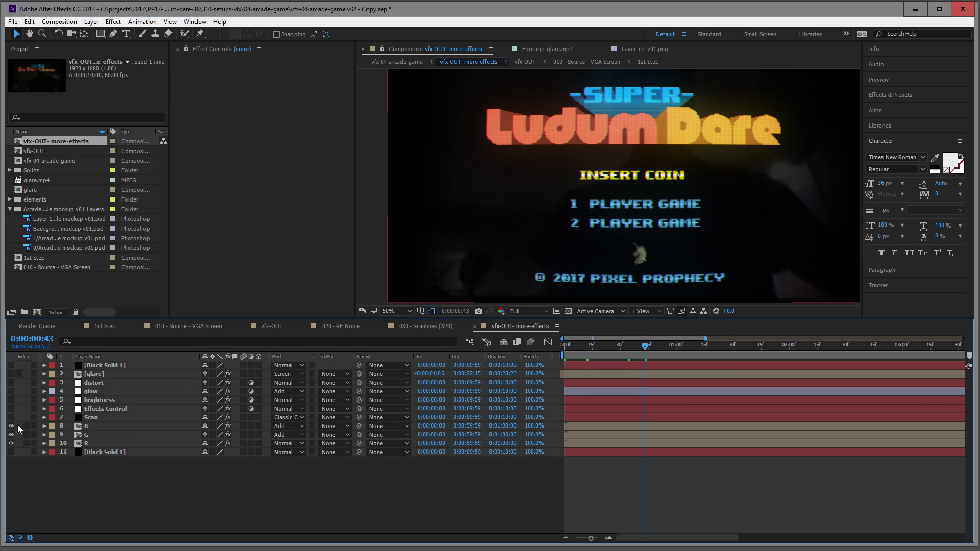
left_click(11, 443, "alt")
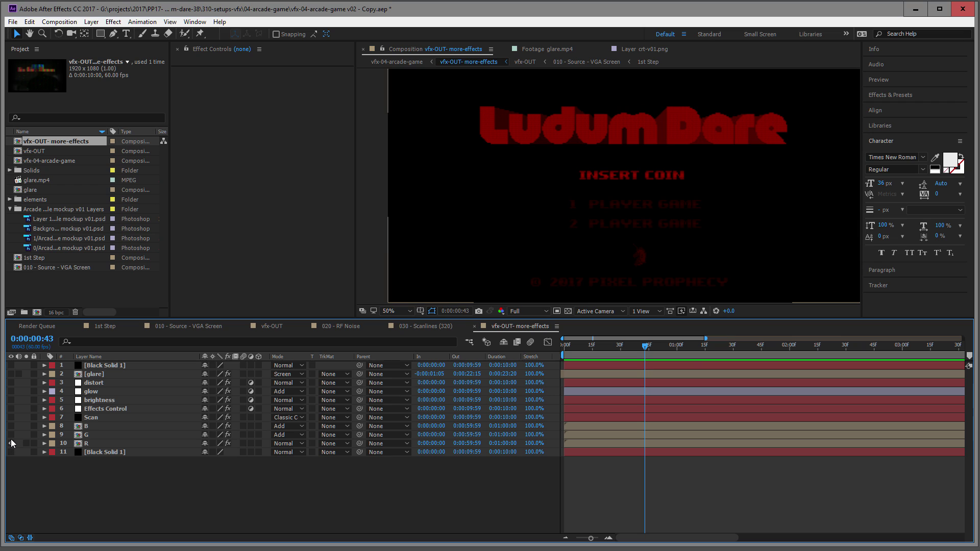
left_click(11, 434)
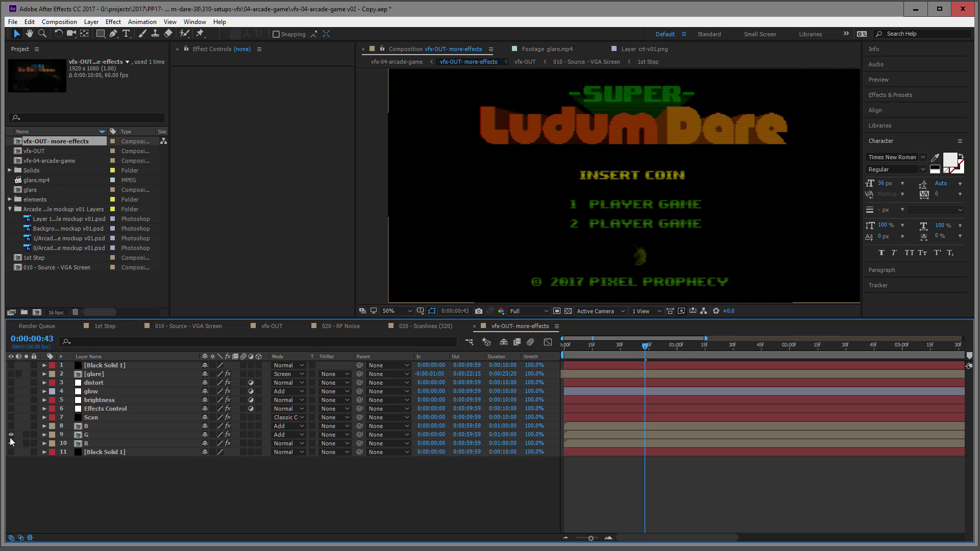
left_click(12, 426)
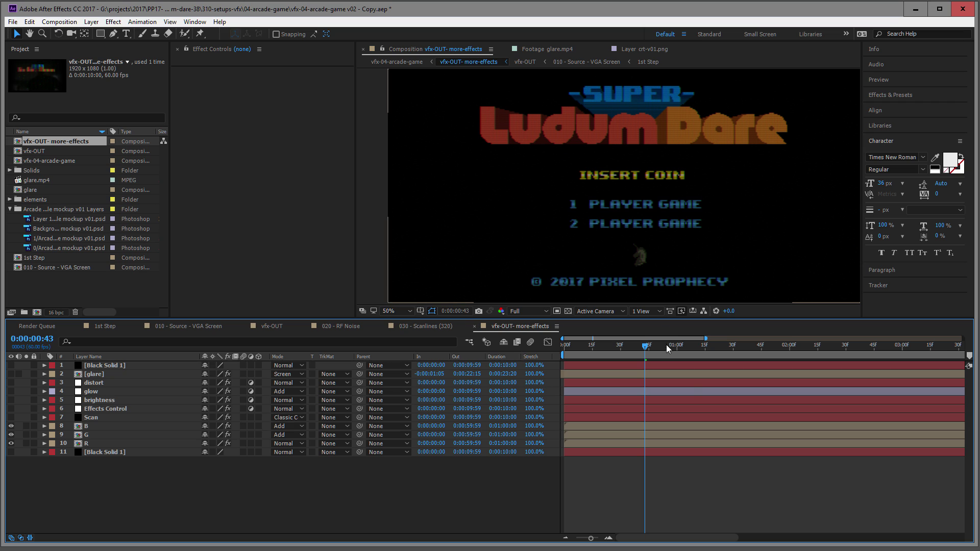
- Examine the colour fringing along the Ludum lettering's edges at 400%, at 0:00:01:10 and 0:00:01:20
left_click(696, 345)
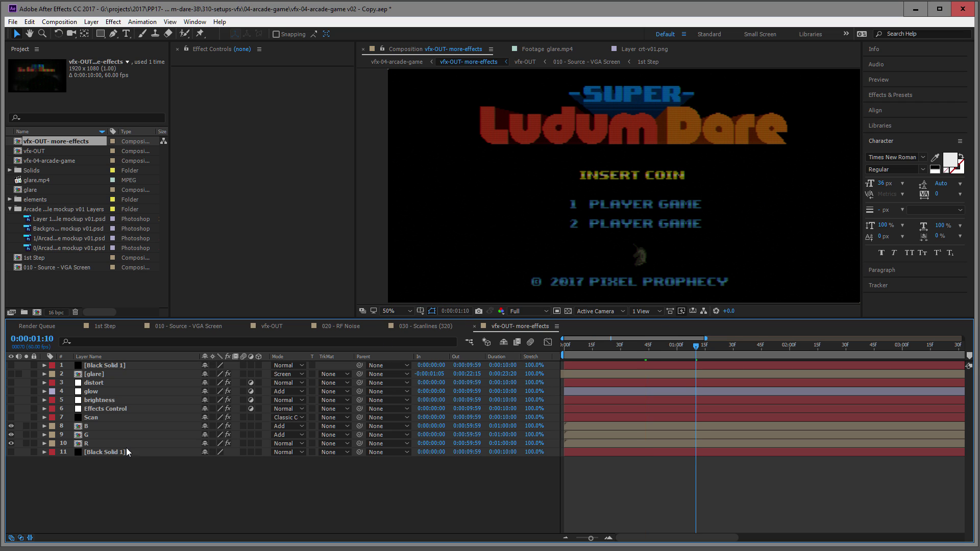
scroll(508, 153, "up", 6)
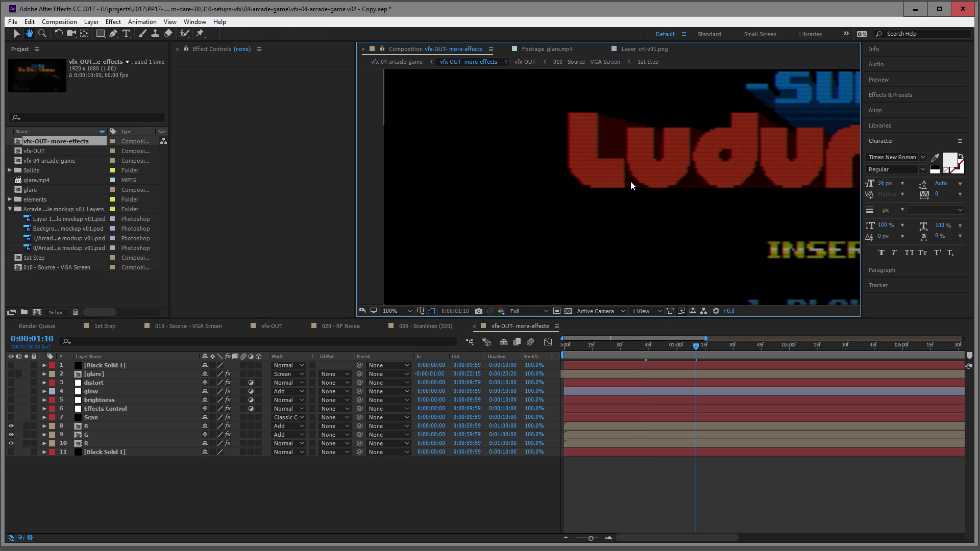
key("v")
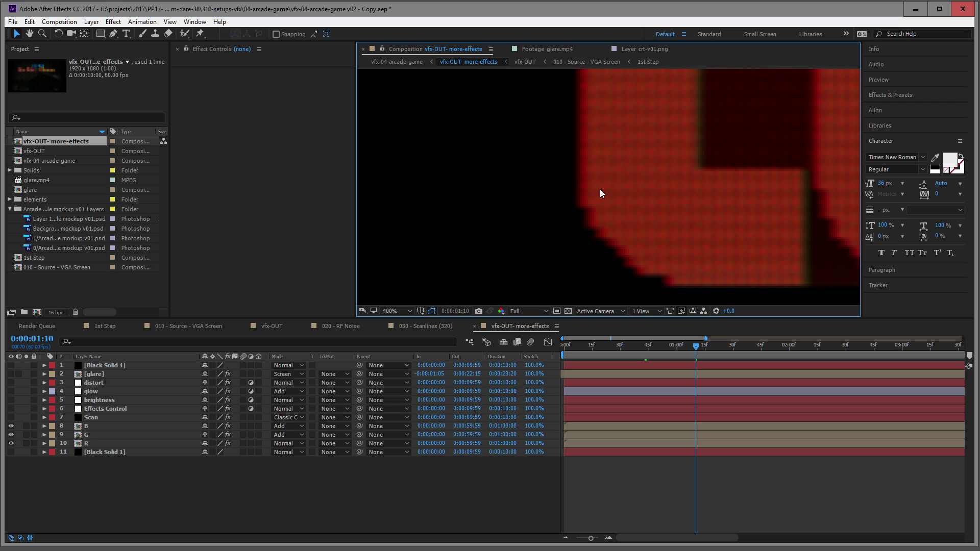
left_click_drag(575, 171, 524, 121)
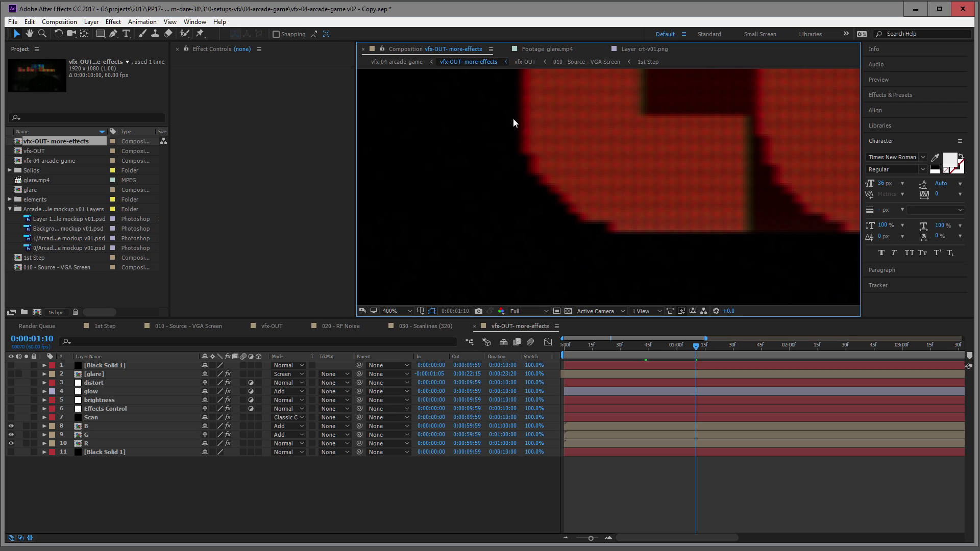
left_click_drag(684, 358, 712, 354)
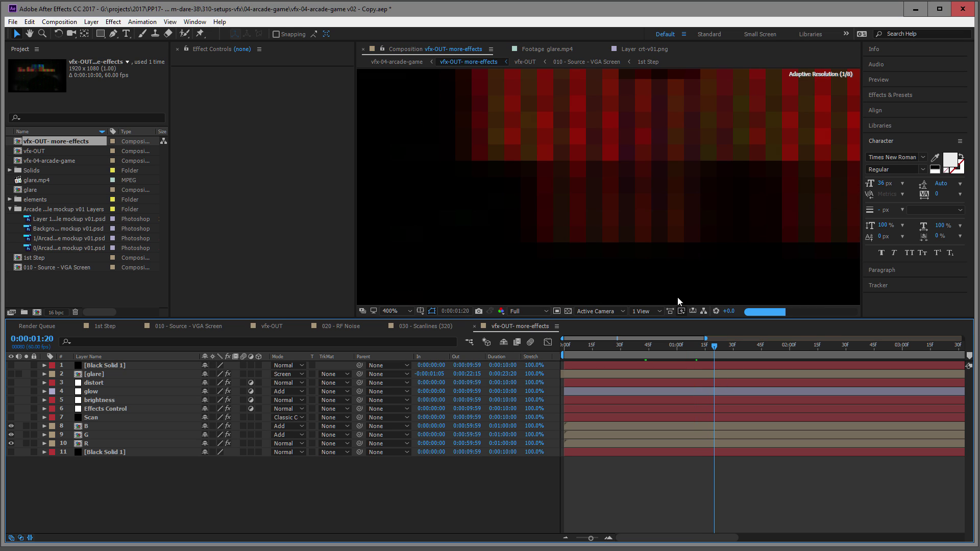
scroll(590, 193, "down", 3)
- Add the WHITE solid above the 1st Step layer in the 010 - Source - VGA Screen composition
left_click(198, 326)
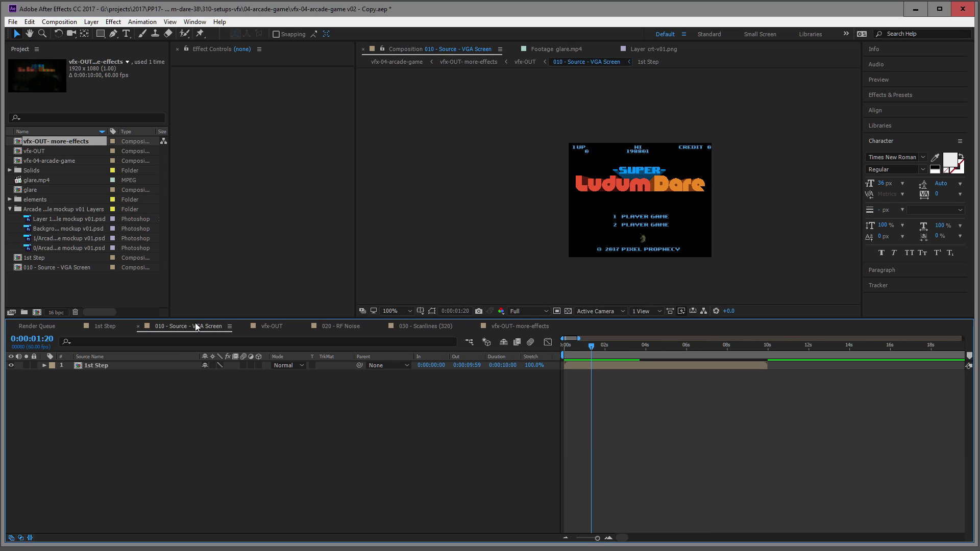
left_click(9, 170)
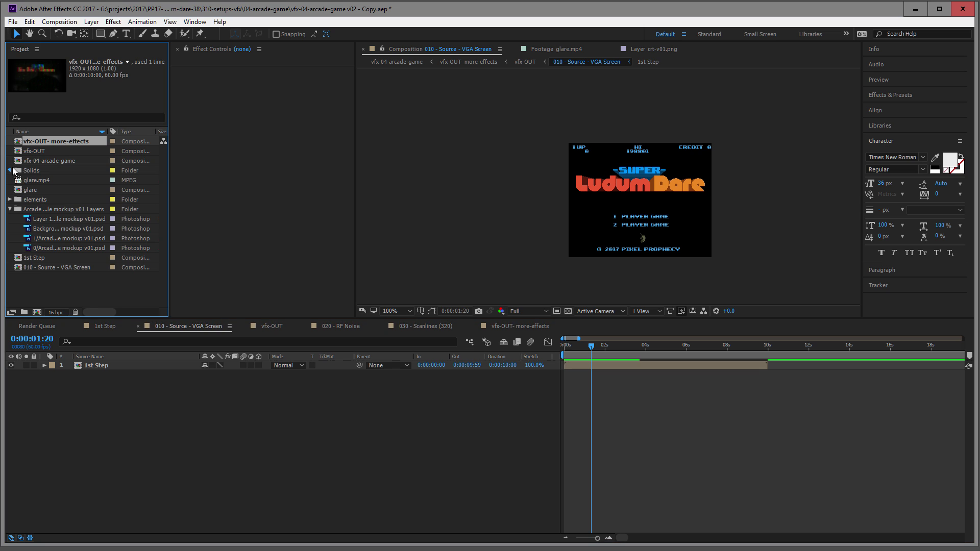
left_click_drag(29, 181, 131, 370)
left_click(659, 228)
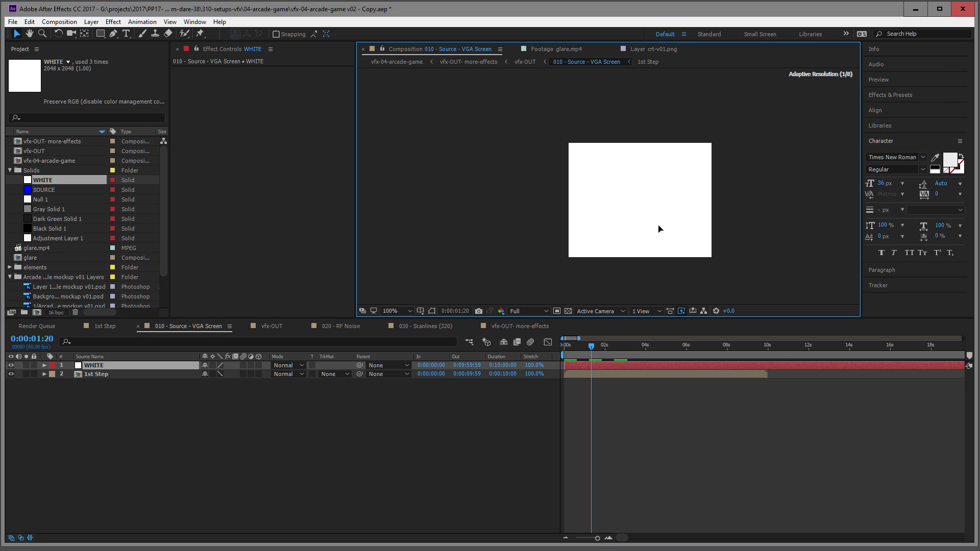
left_click(153, 404)
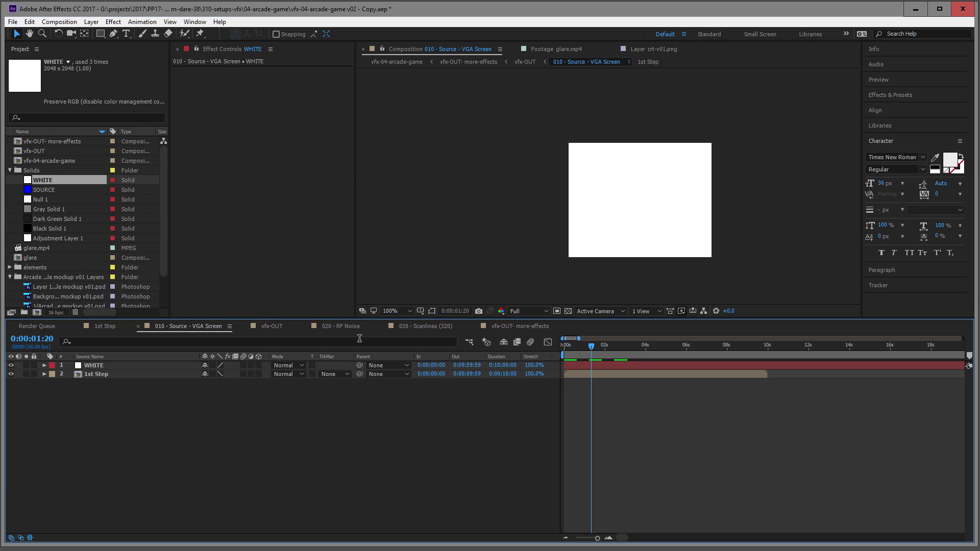
- View the white test image in vfx-OUT, and examine the colour fringes at its corner in vfx-OUT- more-effects at 400%
left_click(300, 326)
key("space")
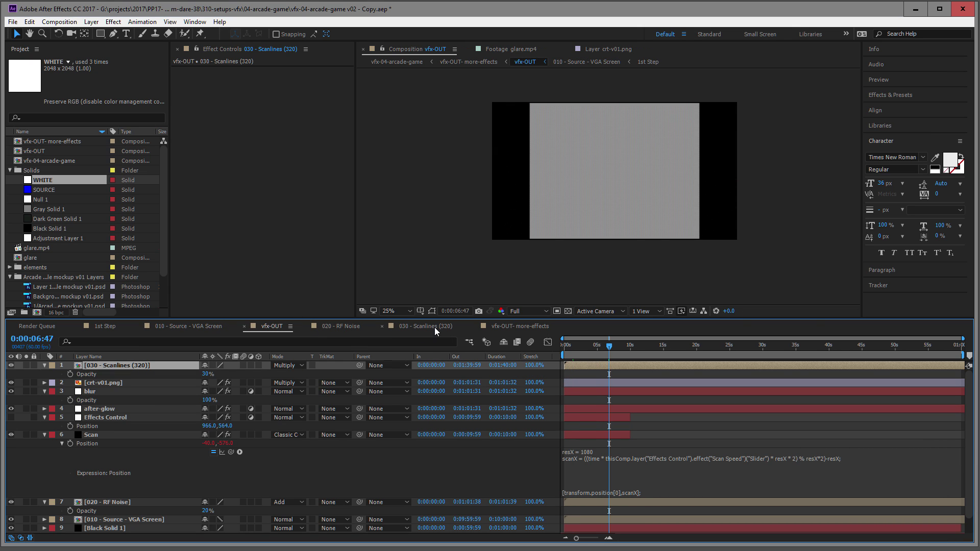
left_click(520, 325)
left_click_drag(475, 151, 555, 231)
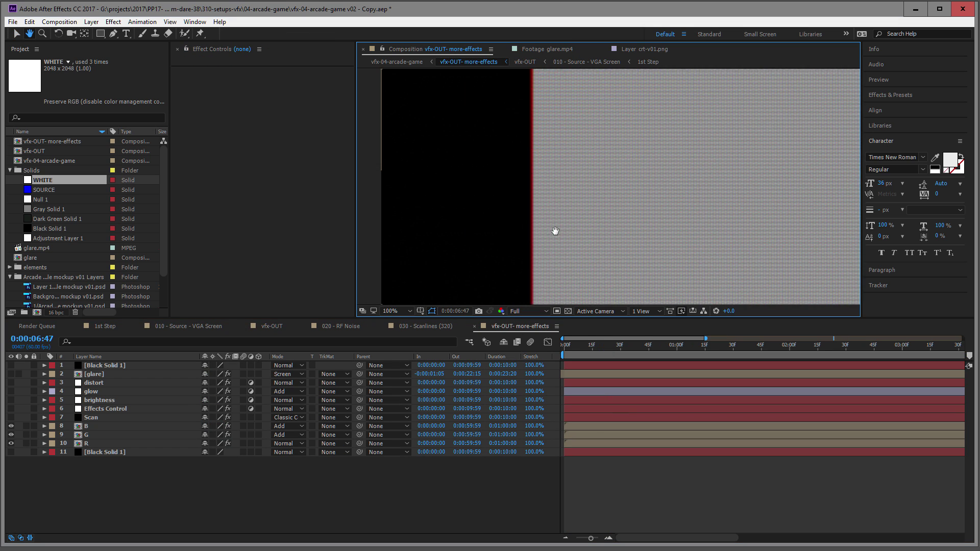
scroll(503, 139, "up", 4)
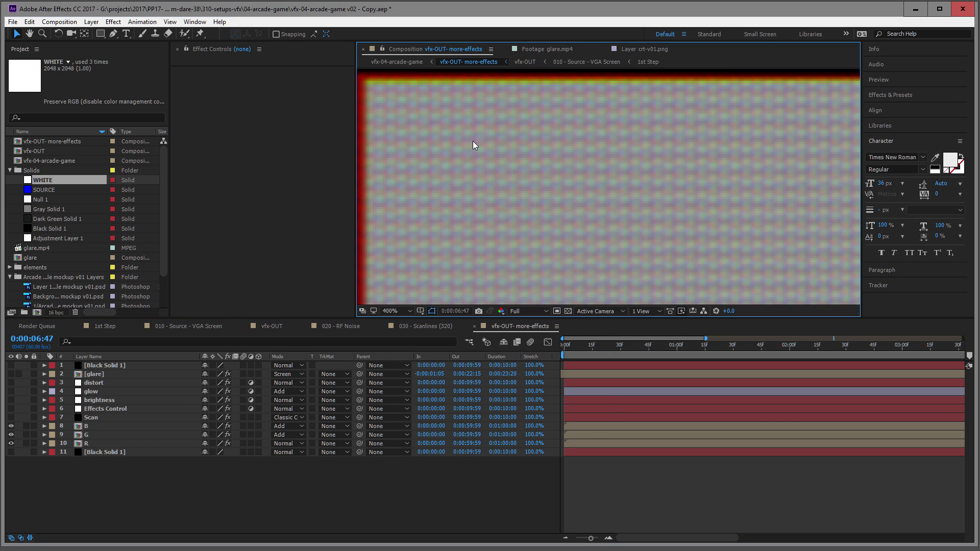
left_click_drag(472, 141, 553, 146)
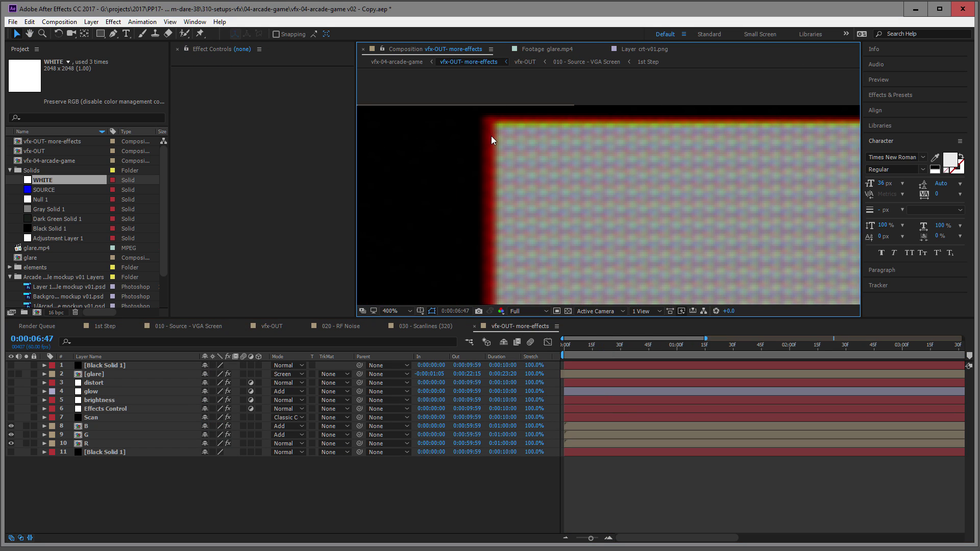
- Examine the colour fringes at the lower-right corner of the white test image at 400%
scroll(491, 136, "down", 4)
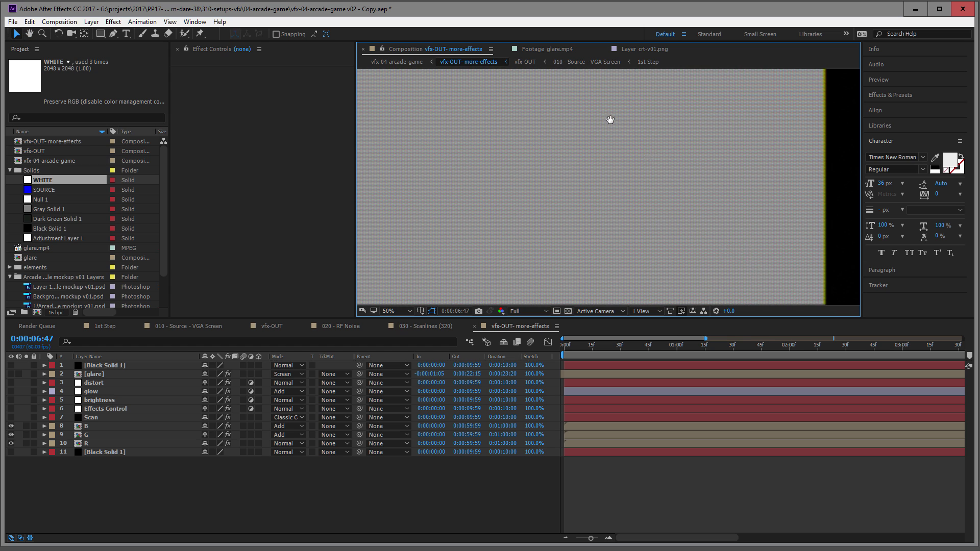
left_click_drag(608, 118, 534, 177)
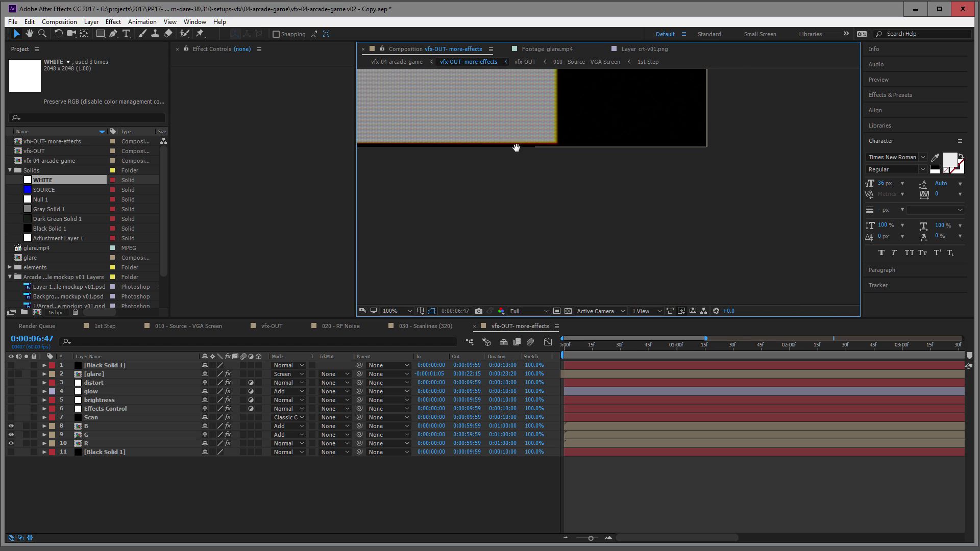
scroll(647, 210, "up", 4)
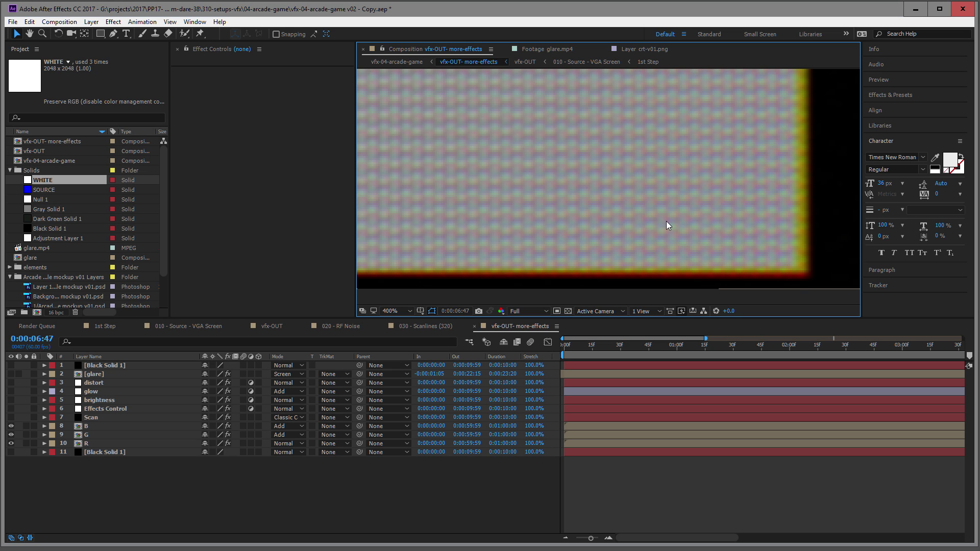
scroll(636, 188, "down", 4)
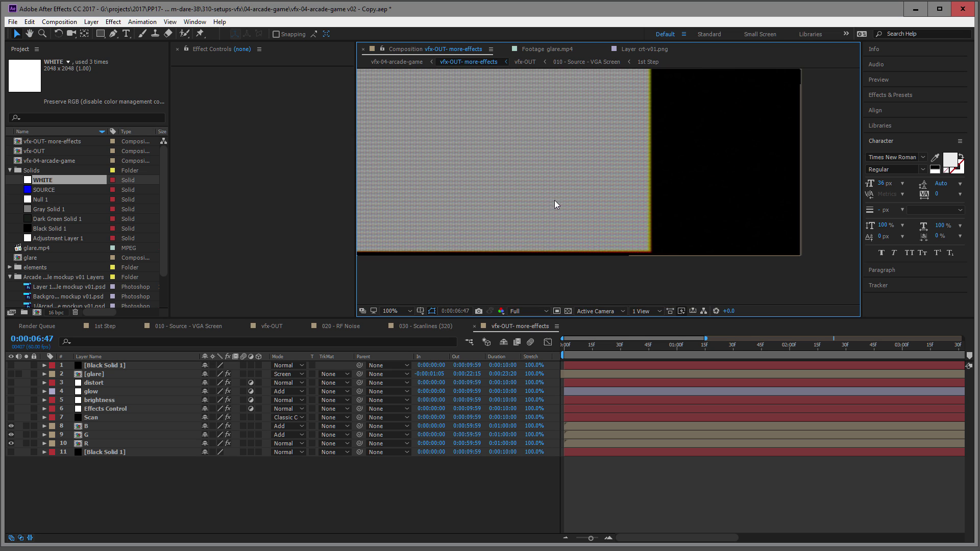
- Examine the whole white test image at 25% and 50%, at frame 0:00:00:31
scroll(554, 200, "down", 1)
left_click_drag(469, 166, 715, 263)
scroll(542, 228, "down", 2)
left_click_drag(665, 235, 569, 221)
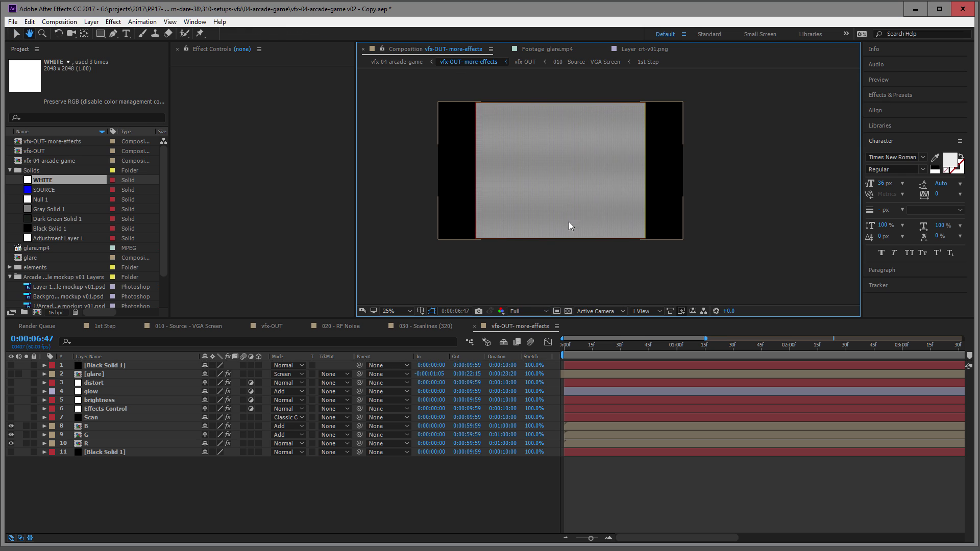
left_click(603, 346)
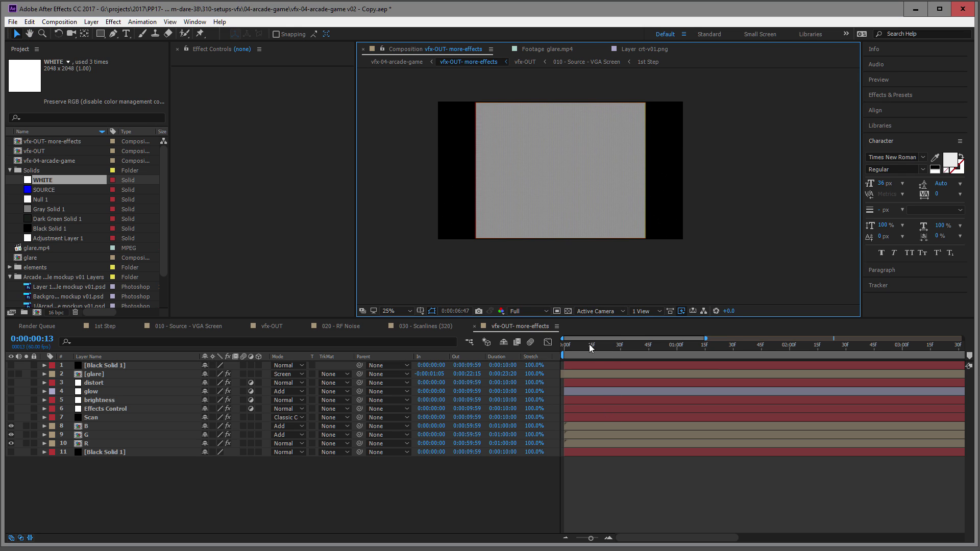
left_click(622, 346)
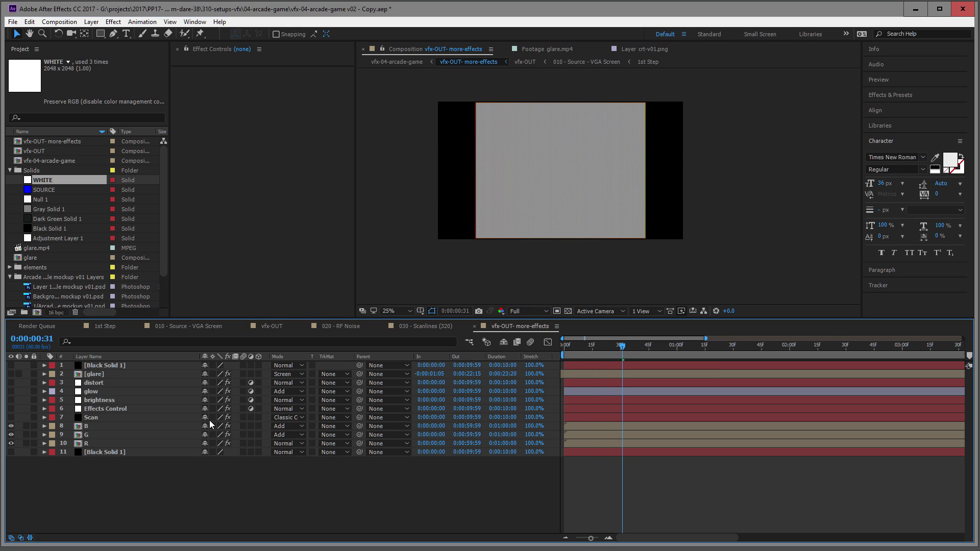
scroll(517, 120, "up", 1)
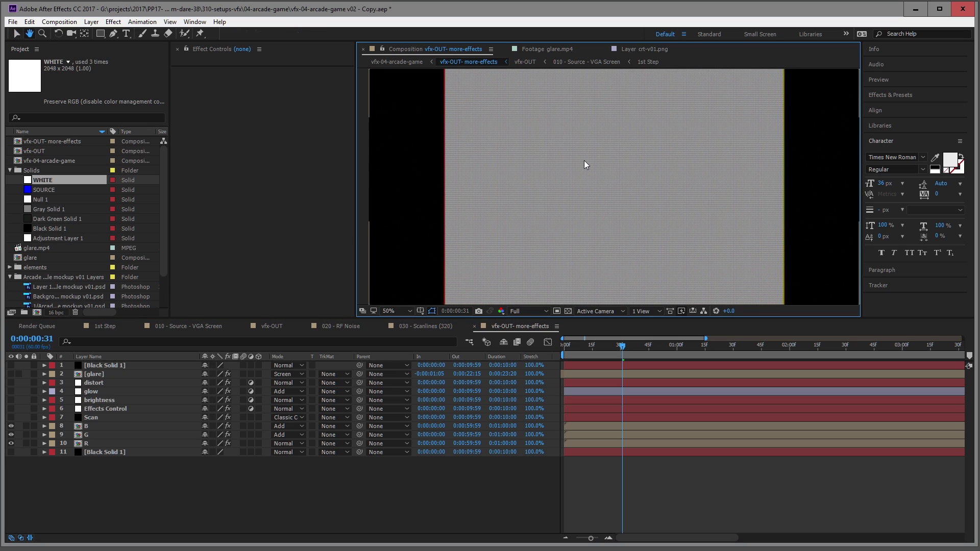
scroll(573, 177, "down", 1)
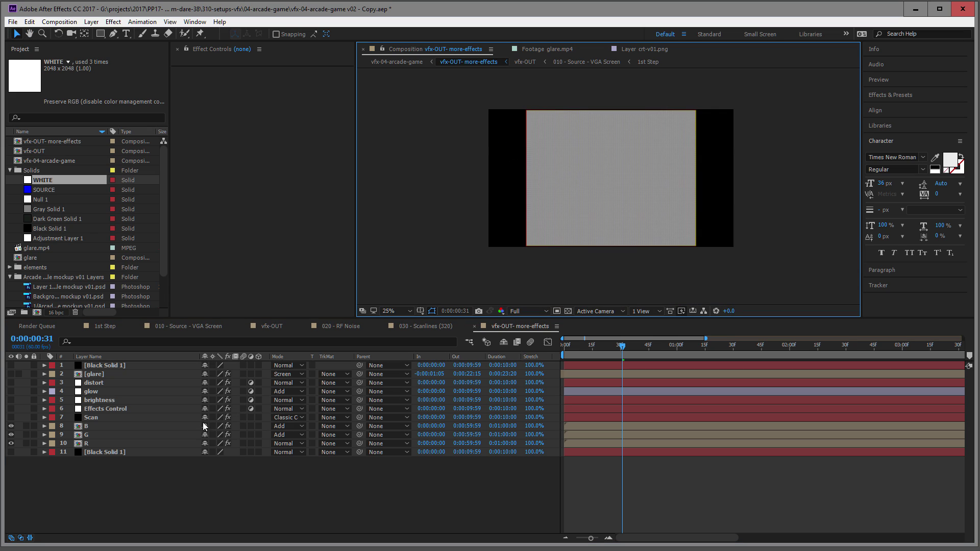
- Delete the WHITE layer from 010 - Source - VGA Screen and view the title in vfx-OUT- more-effects at 0:00:00:21
left_click(195, 330)
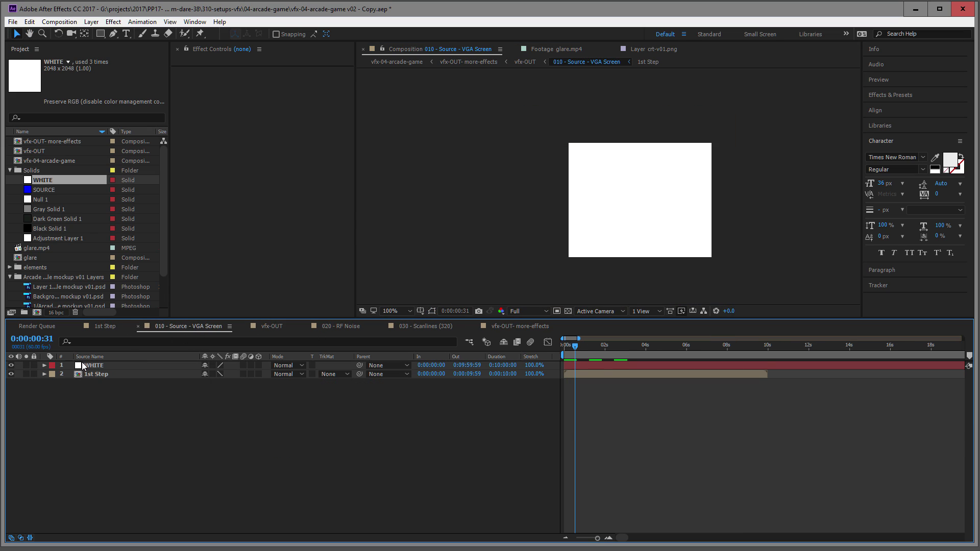
left_click(84, 365)
key("Delete")
left_click(511, 325)
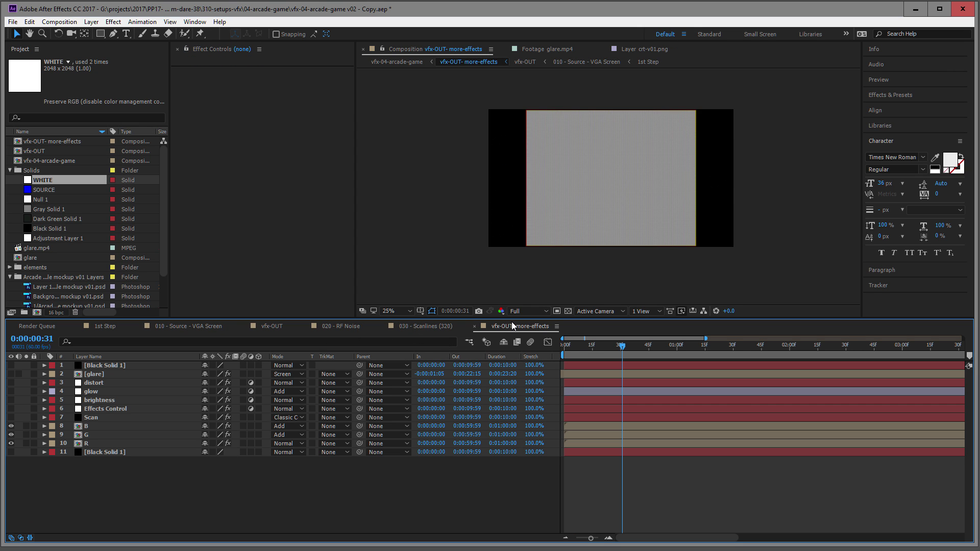
left_click(604, 345)
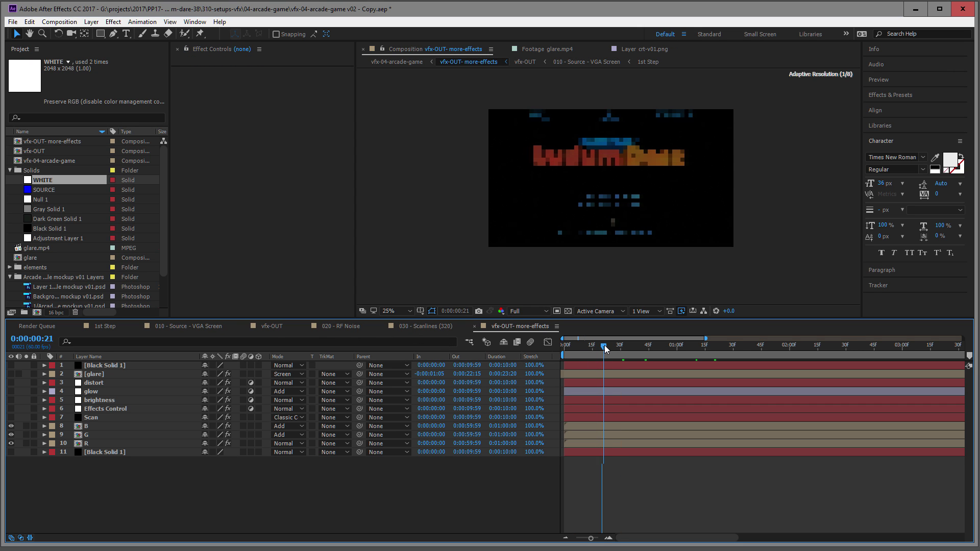
- Show the brightness adjustment layer and bring the Super Ludum Dare lettering into view at 100%
left_click(12, 425)
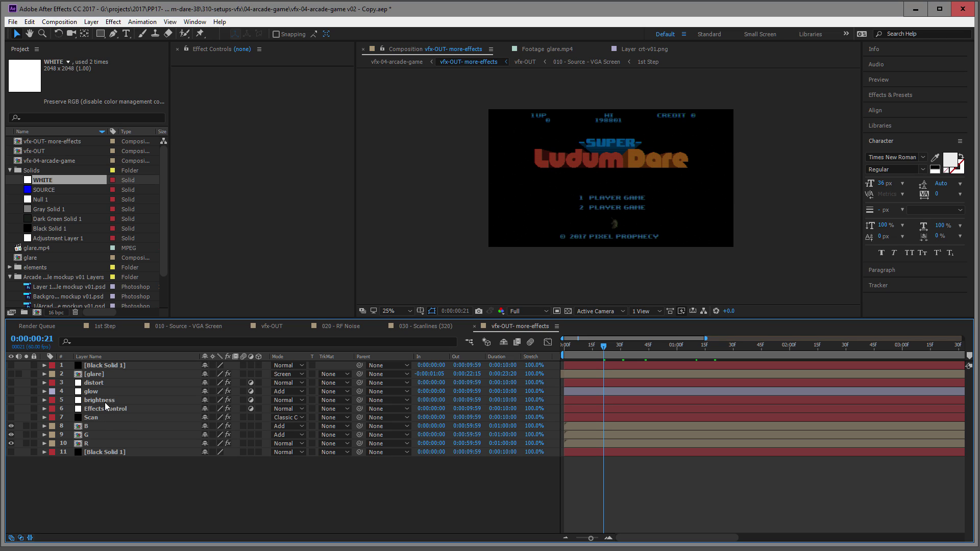
left_click(106, 403)
left_click(11, 399)
left_click(12, 400)
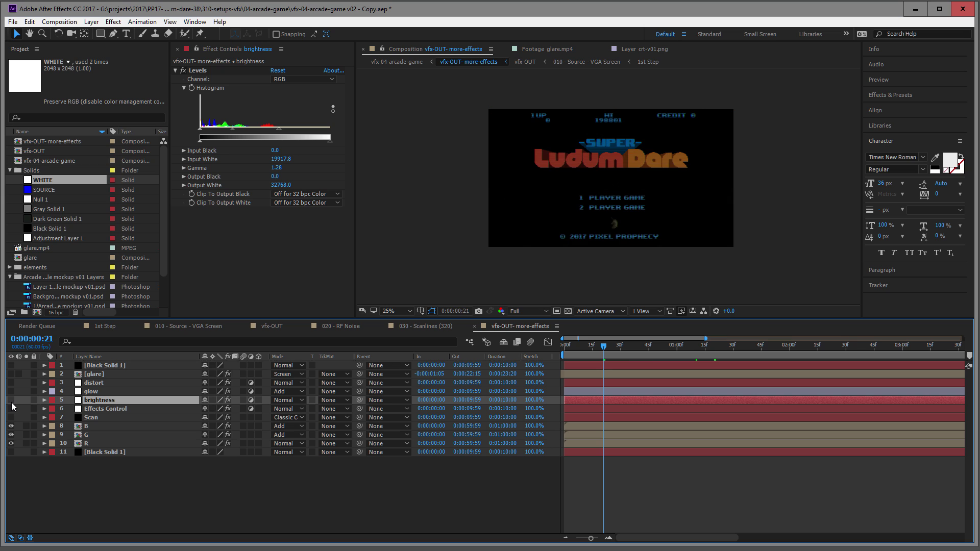
left_click(11, 400)
key("period")
key("period")
key("period")
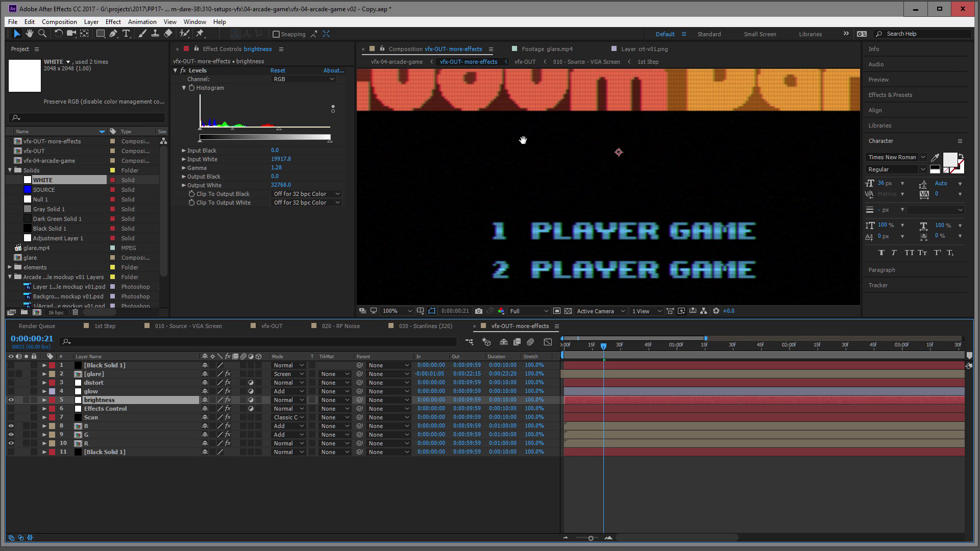
left_click_drag(521, 142, 590, 237)
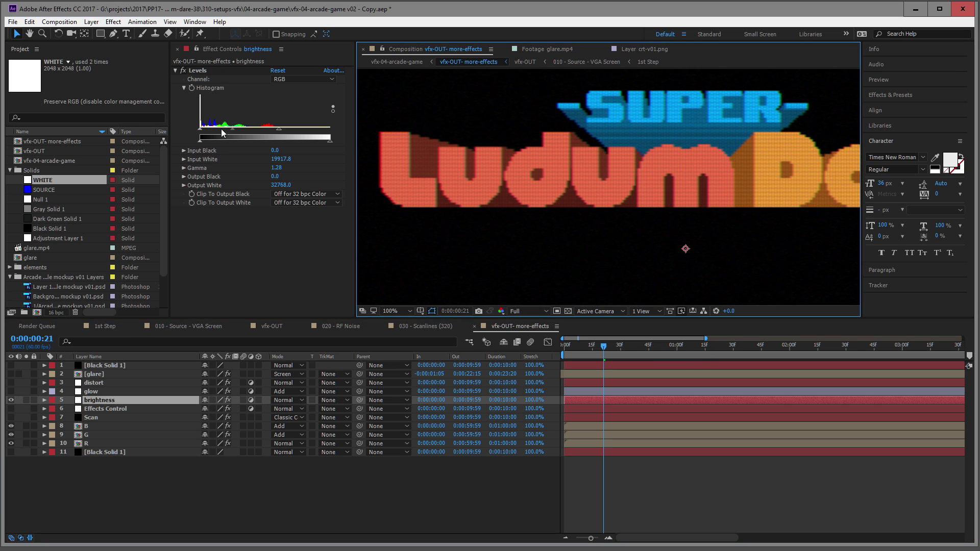
- Compare the title with and without the brightness layer's Levels effect by switching the layer's visibility
left_click(196, 72)
left_click(11, 400)
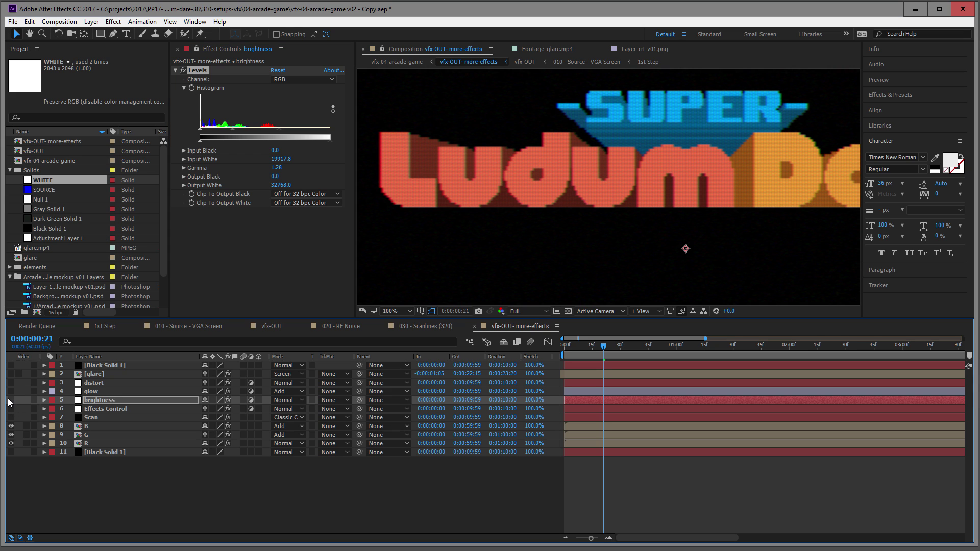
left_click(11, 401)
left_click(9, 399)
left_click(9, 398)
left_click(9, 398)
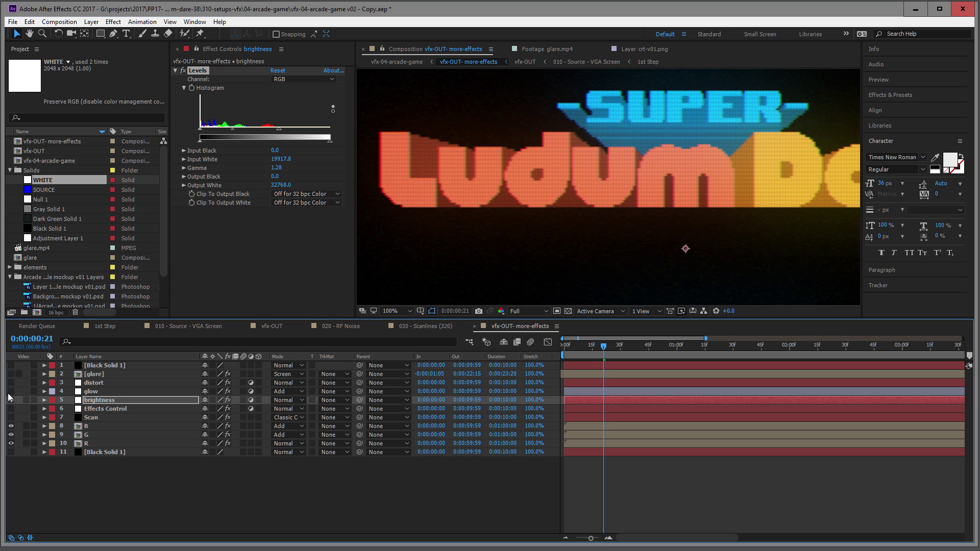
- Show the glow layer and examine its effect around the Ludum Dare lettering at 200%
left_click(91, 392)
left_click_drag(458, 235, 316, 236)
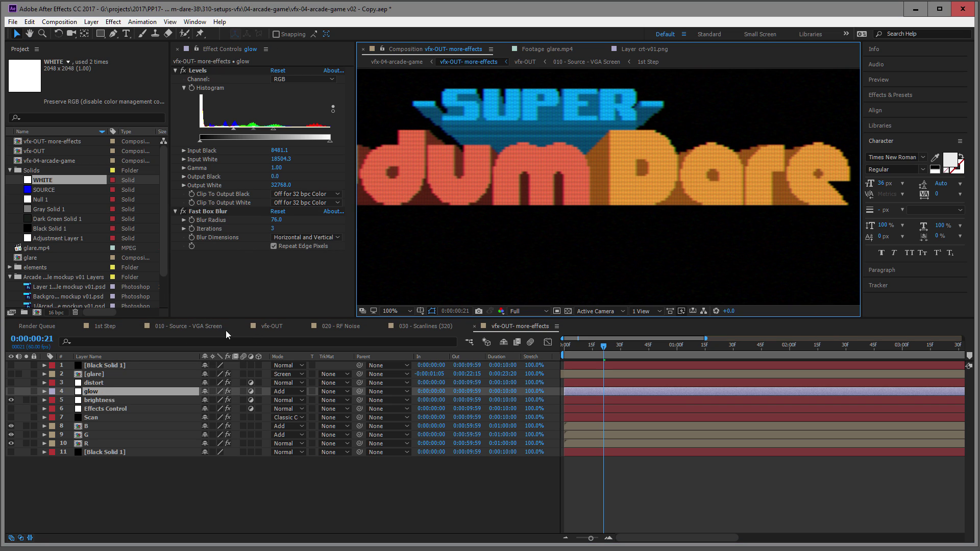
left_click(11, 391)
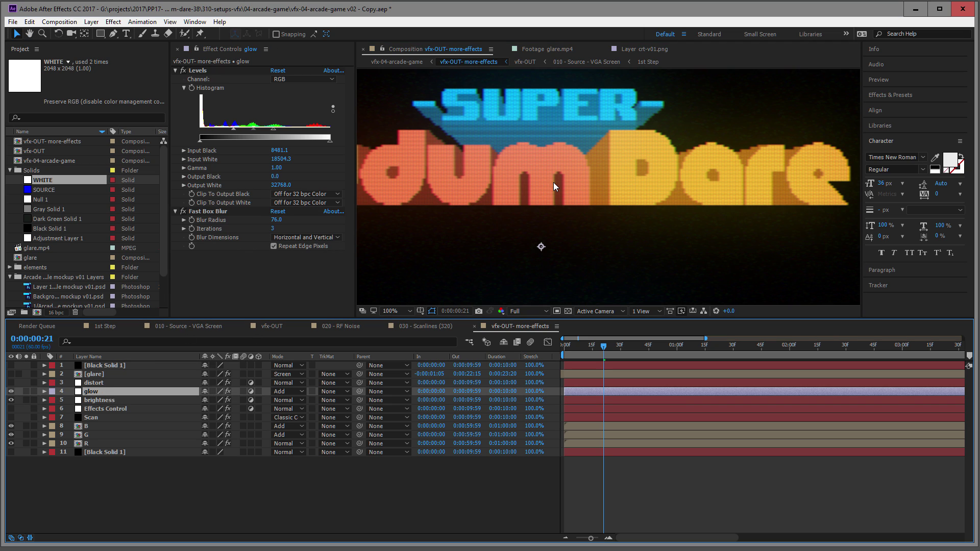
scroll(553, 183, "down", 2)
scroll(604, 178, "up", 3)
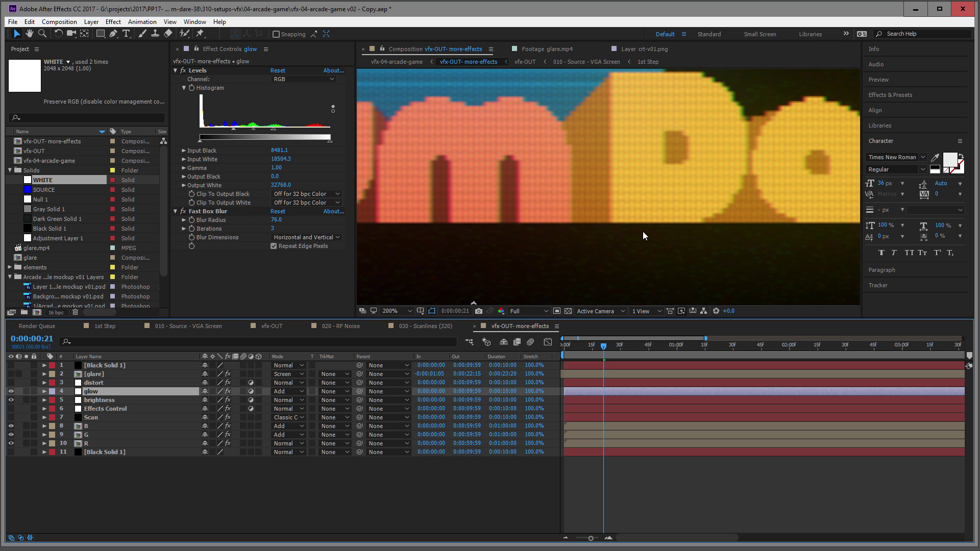
scroll(662, 238, "down", 2)
scroll(711, 220, "up", 2)
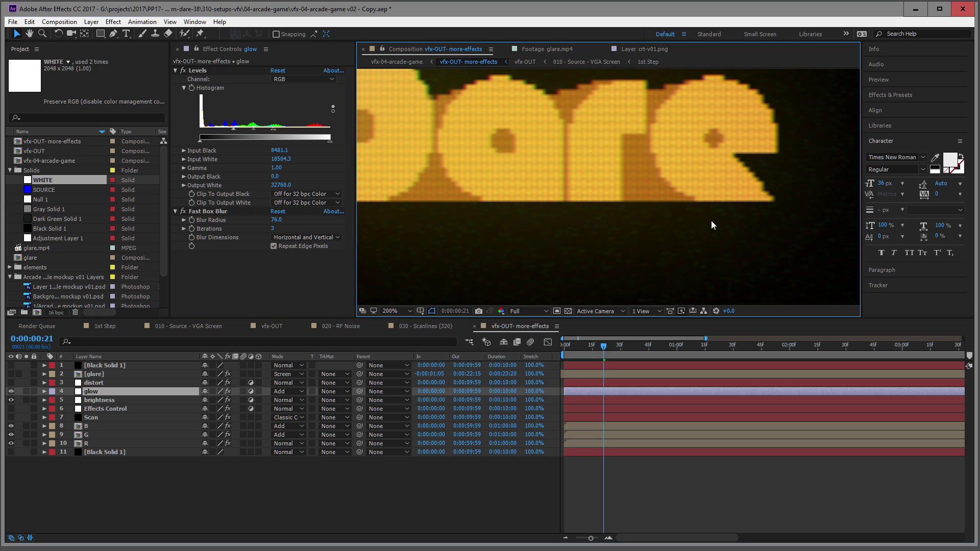
scroll(586, 217, "down", 2)
scroll(576, 201, "up", 2)
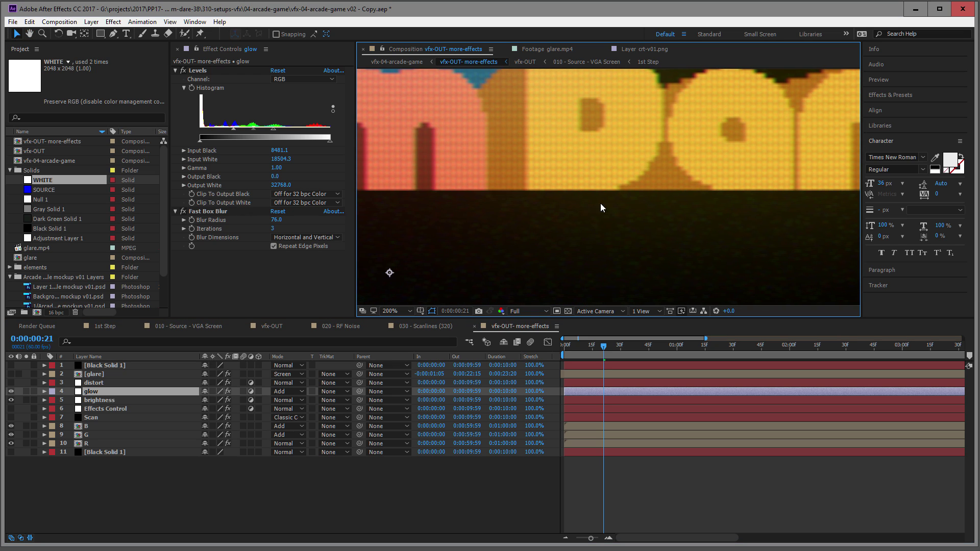
- Try different Fast Box Blur radii on the glow layer at 0:00:00:12 and set the Blur Radius to 73
key("space")
left_click(112, 399)
left_click(111, 393)
key("space")
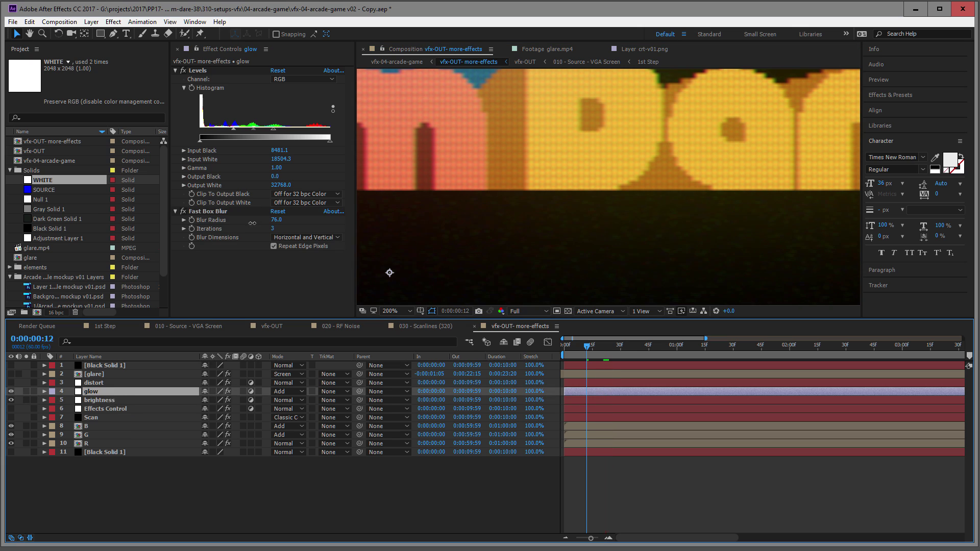
left_click_drag(252, 223, 355, 226)
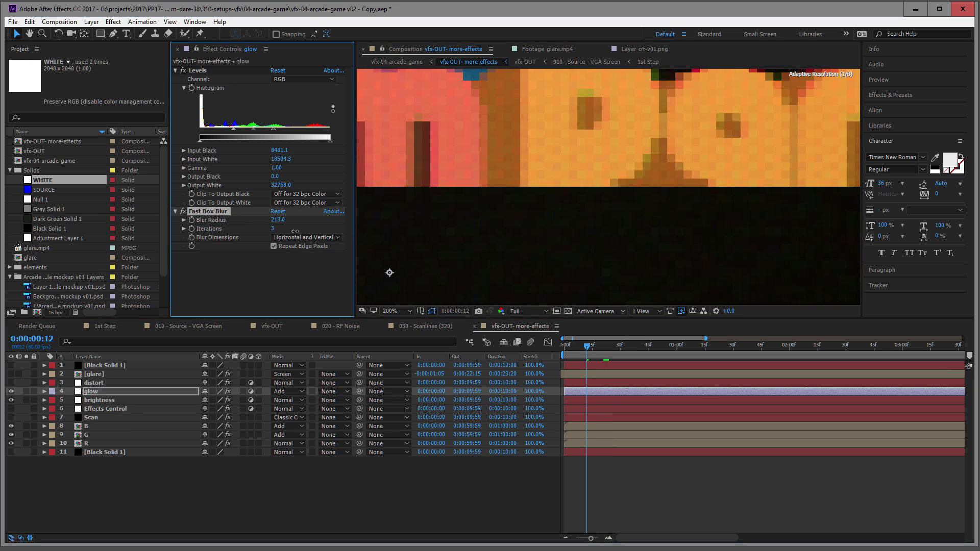
left_click_drag(295, 231, 223, 234)
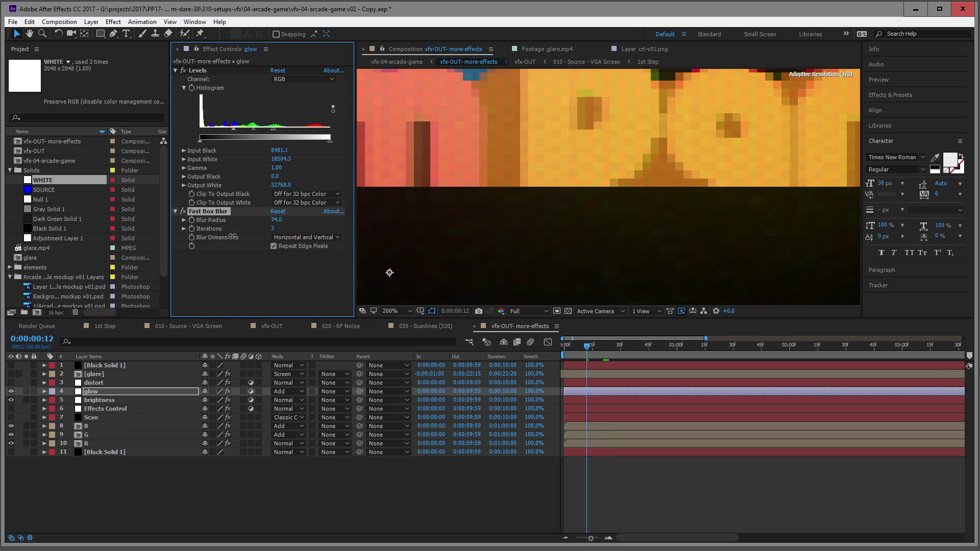
left_click(277, 219)
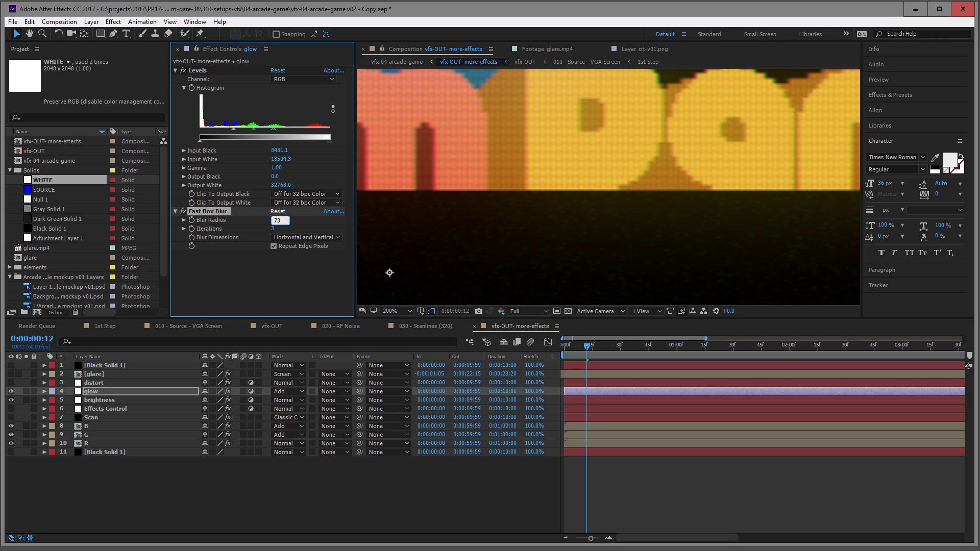
key("Return")
- Preview the glowing title at 50% up to 0:00:00:29 and deselect the glow layer
scroll(441, 189, "down", 4)
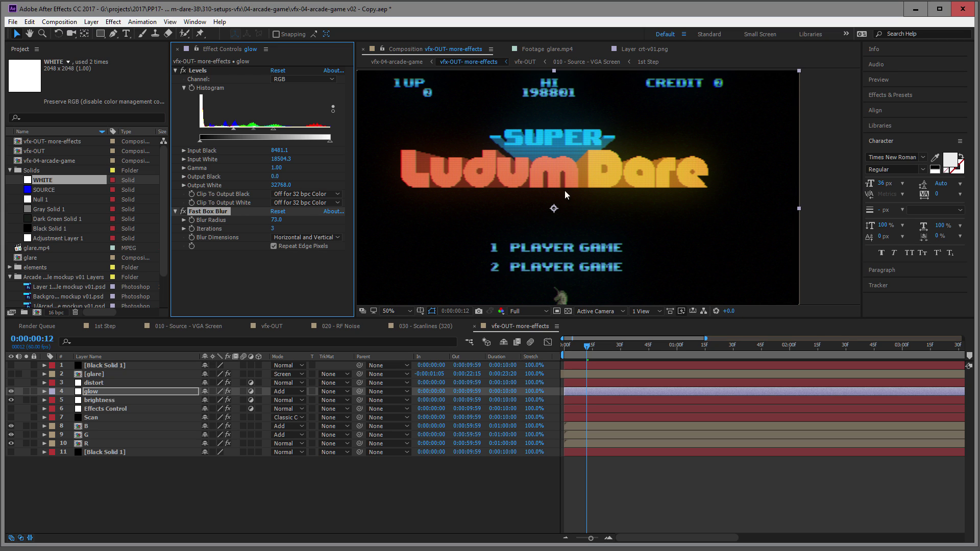
key("space")
key("F2")
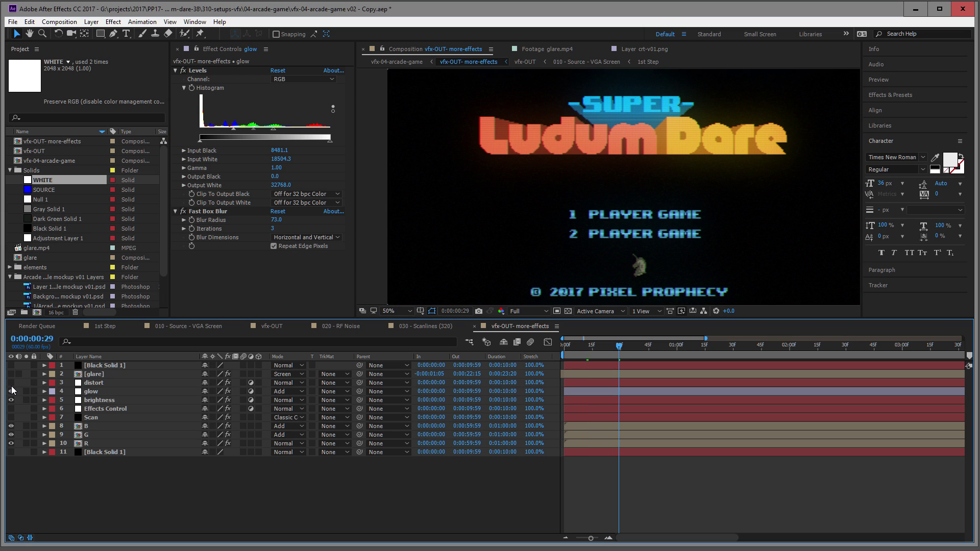
- Show the distort layer, compare the title with and without its screen curvature, and leave the layer visible
left_click(12, 383)
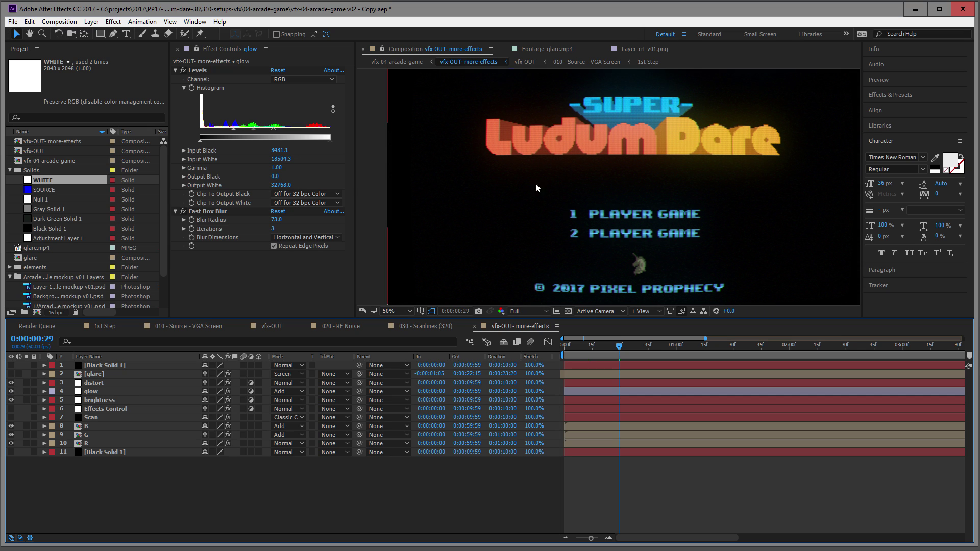
scroll(591, 173, "down", 2)
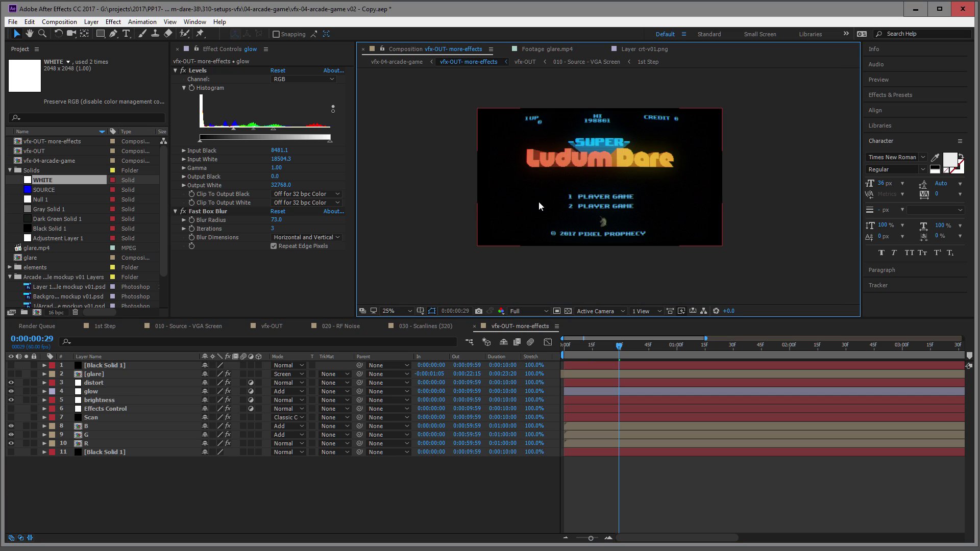
left_click(11, 384)
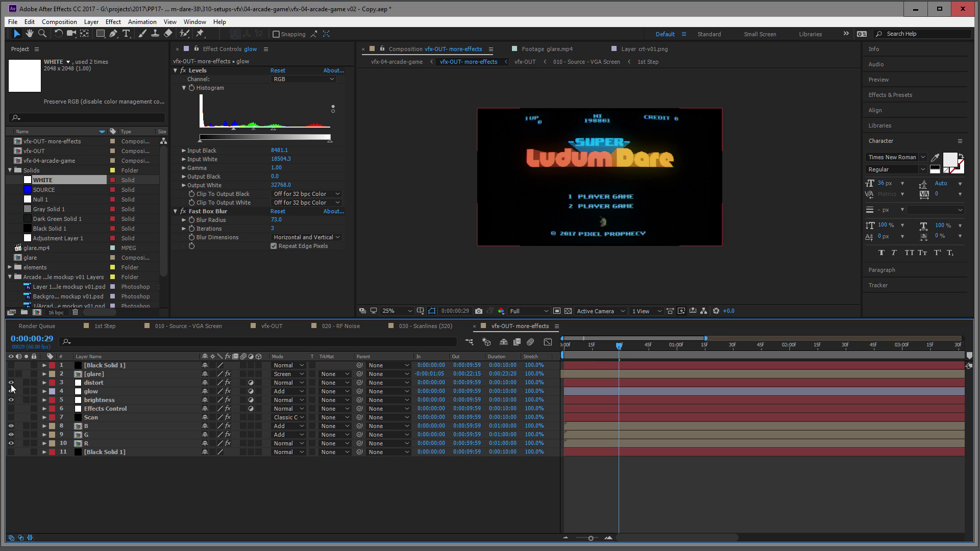
left_click(12, 385)
left_click(11, 383)
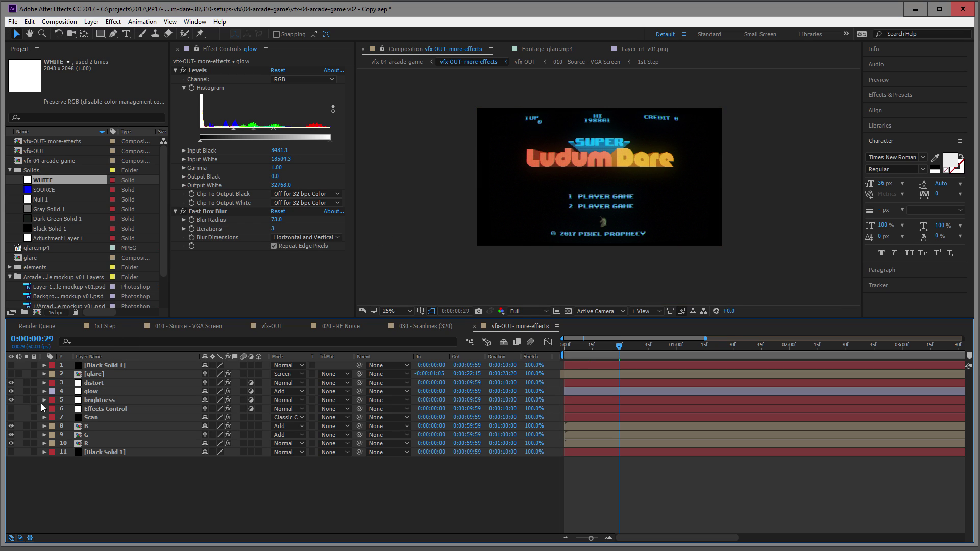
- Show the glare layer and view its reflections over the title at 50%, at 0:00:00:38
left_click(10, 374)
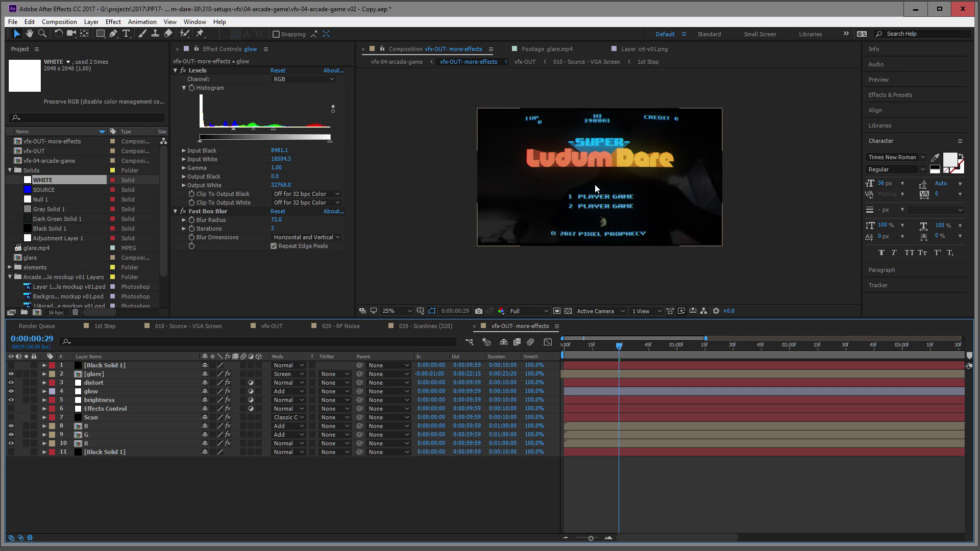
scroll(587, 196, "up", 2)
left_click(635, 351)
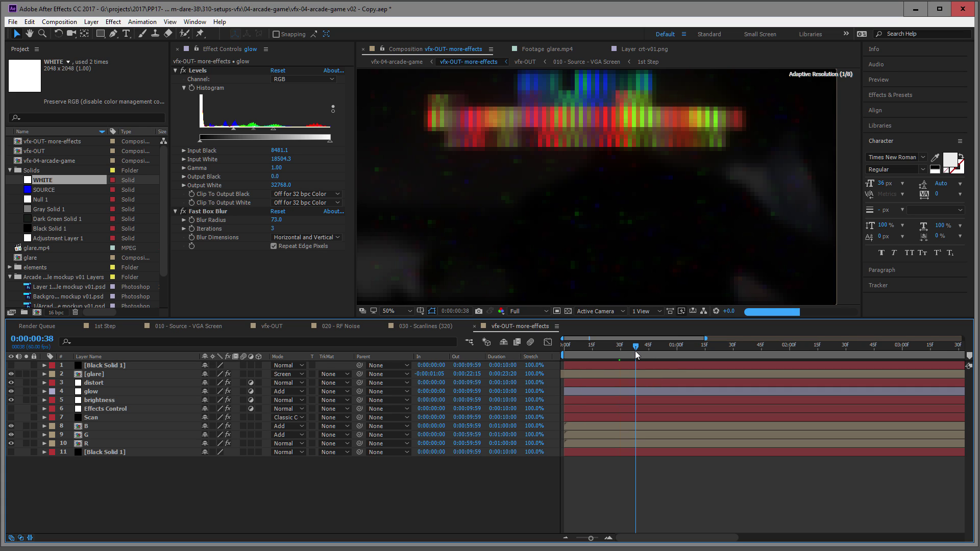
- Move back to 0:00:00:28 and view the glare reflections over the whole title at 25%
left_click_drag(619, 213, 621, 232)
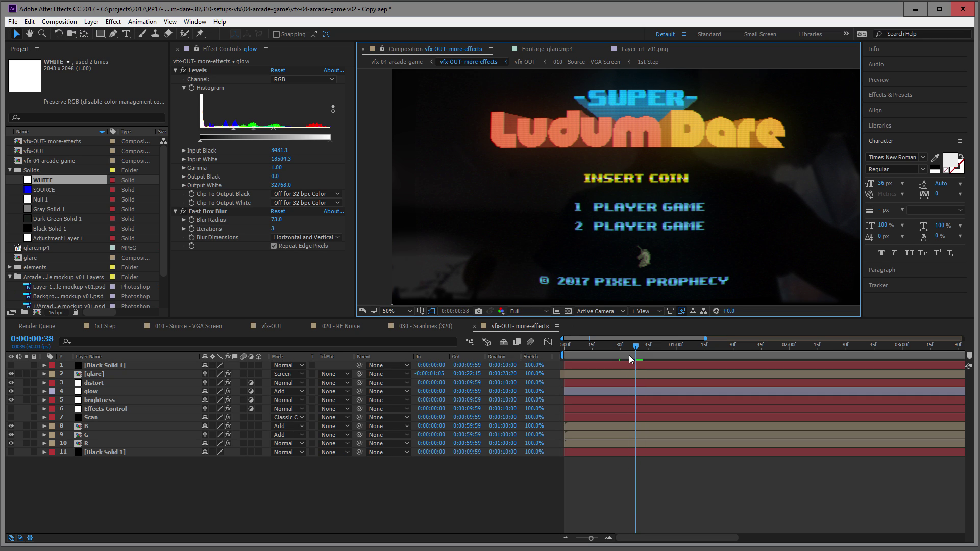
left_click_drag(629, 356, 616, 356)
scroll(612, 218, "down", 2)
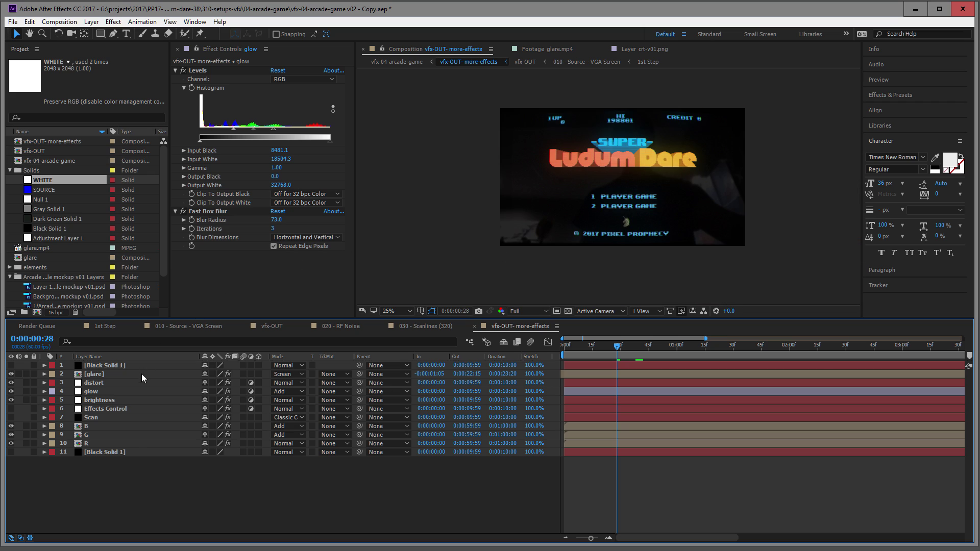
- Open the glare composition, enlarge its viewer and scrub through the reflection footage to 0:00:20:00 and back to 0:00:03:07
double_click(79, 376)
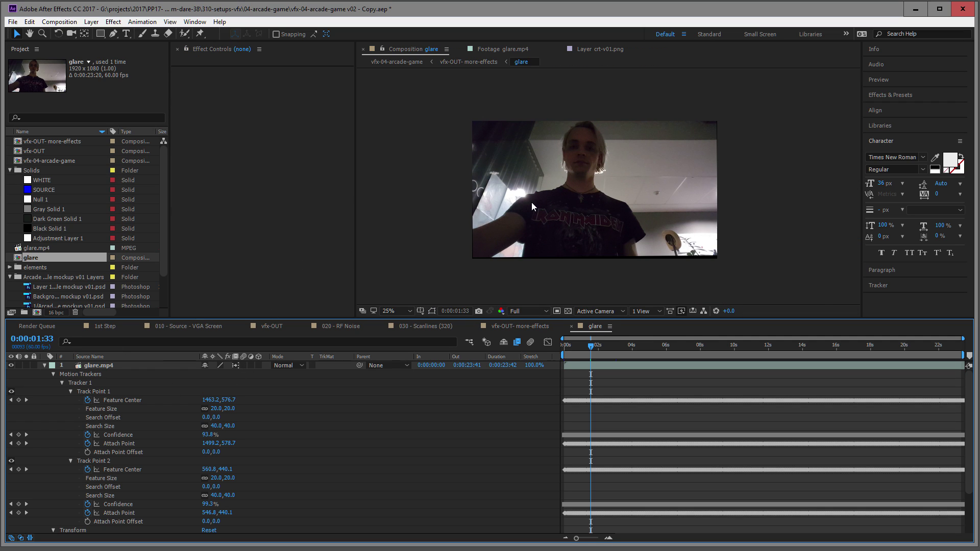
key("period")
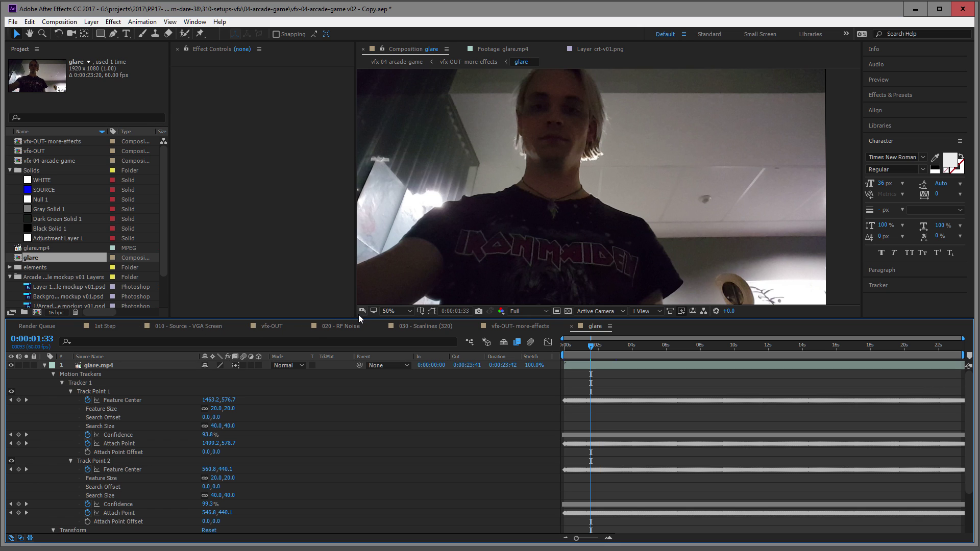
left_click_drag(324, 318, 236, 414)
left_click_drag(606, 444, 553, 447)
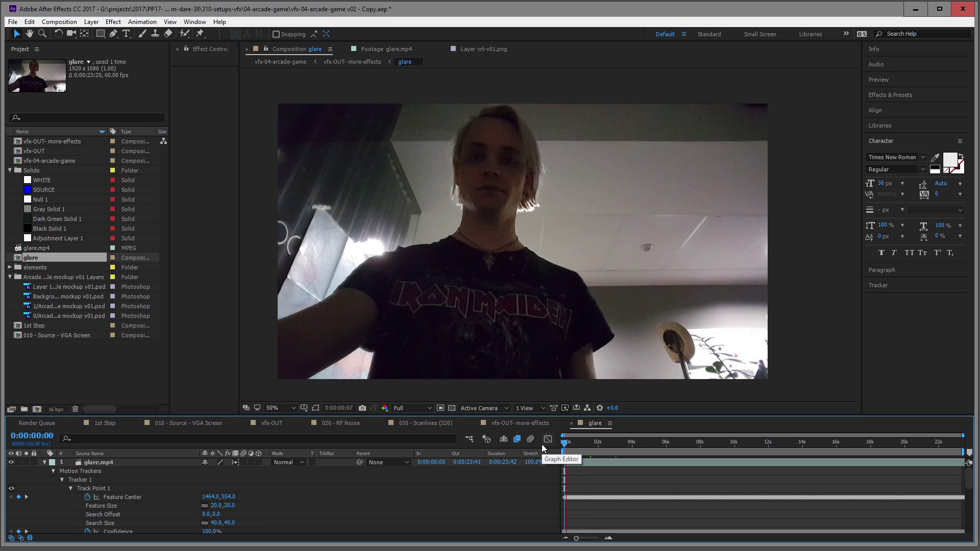
left_click_drag(565, 444, 905, 446)
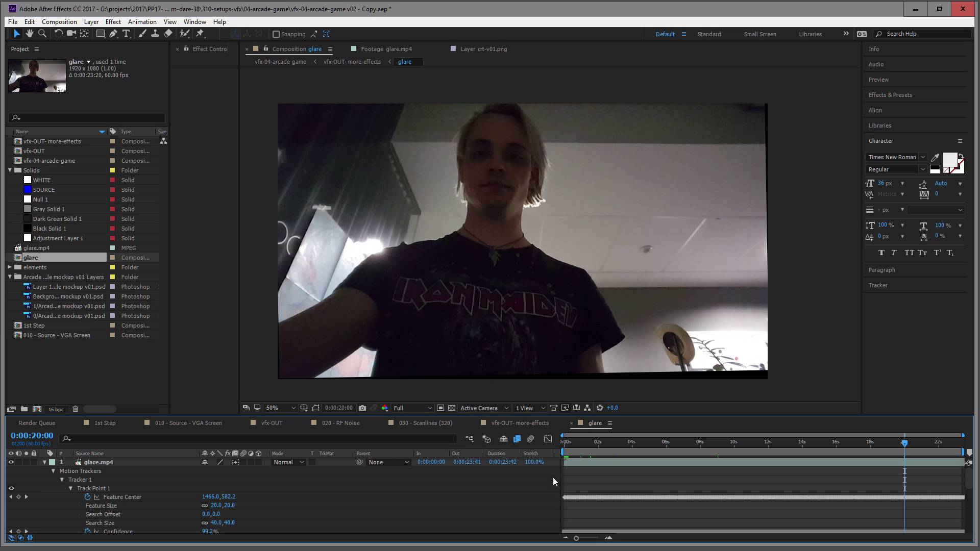
left_click_drag(576, 448, 617, 447)
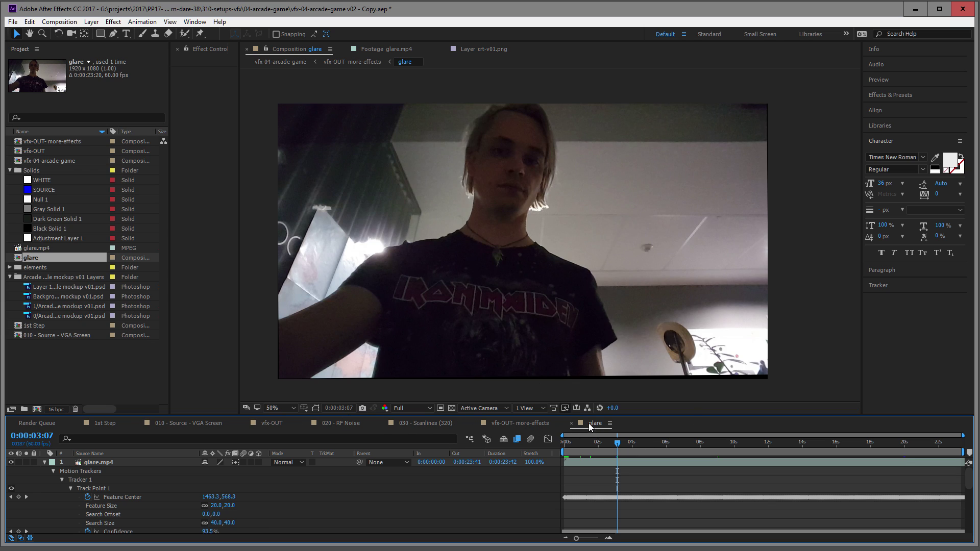
- Return to the vfx-OUT- more-effects composition at 50% and reveal the Opacity of the glare layer
left_click(515, 426)
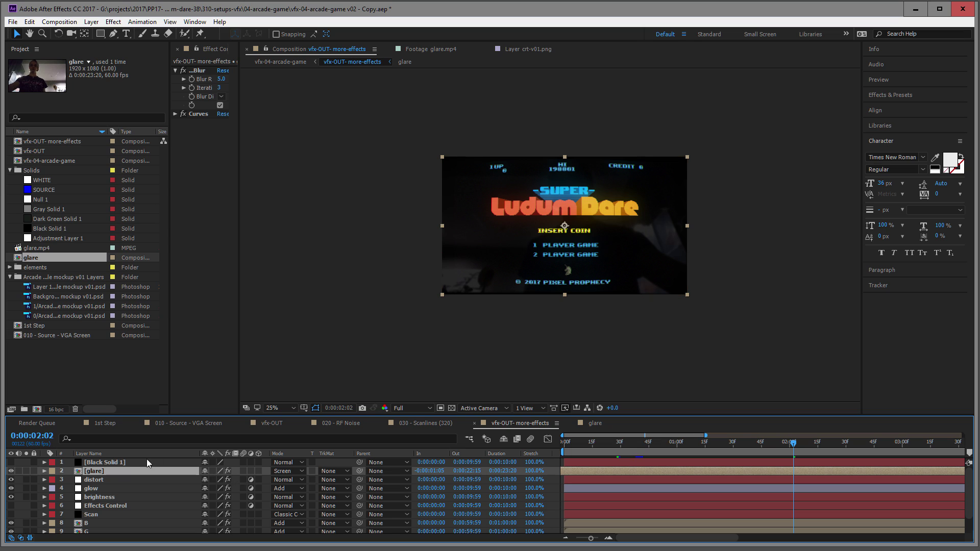
key("period")
key("period")
left_click(126, 463)
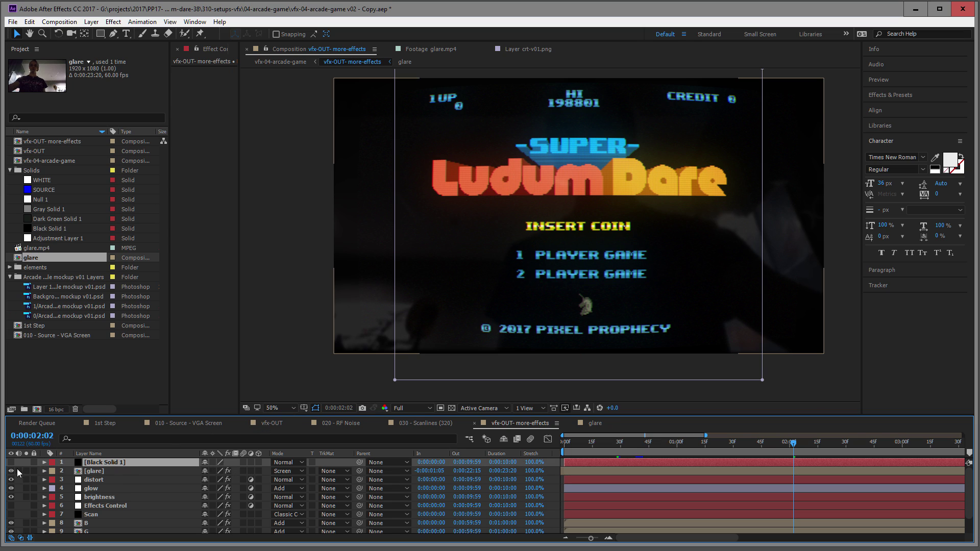
left_click(90, 471)
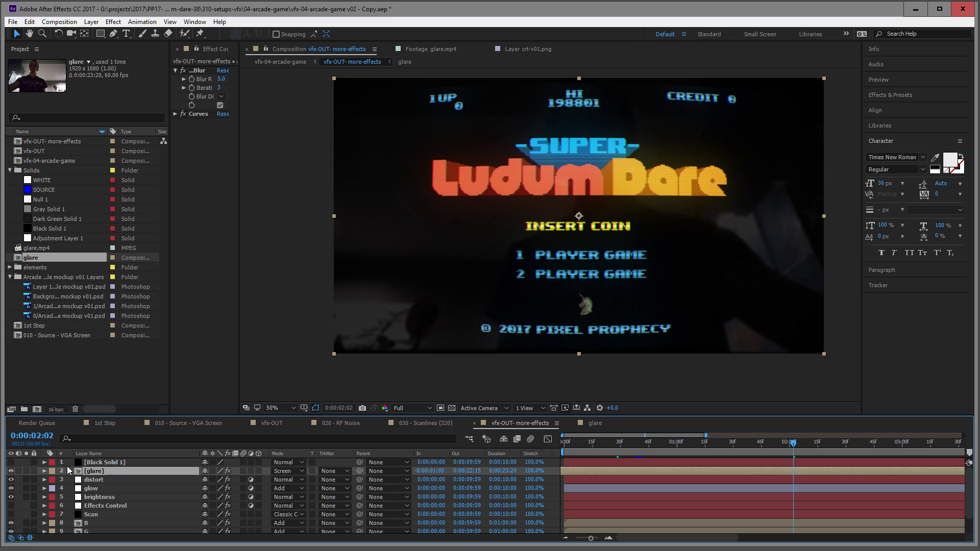
key("t")
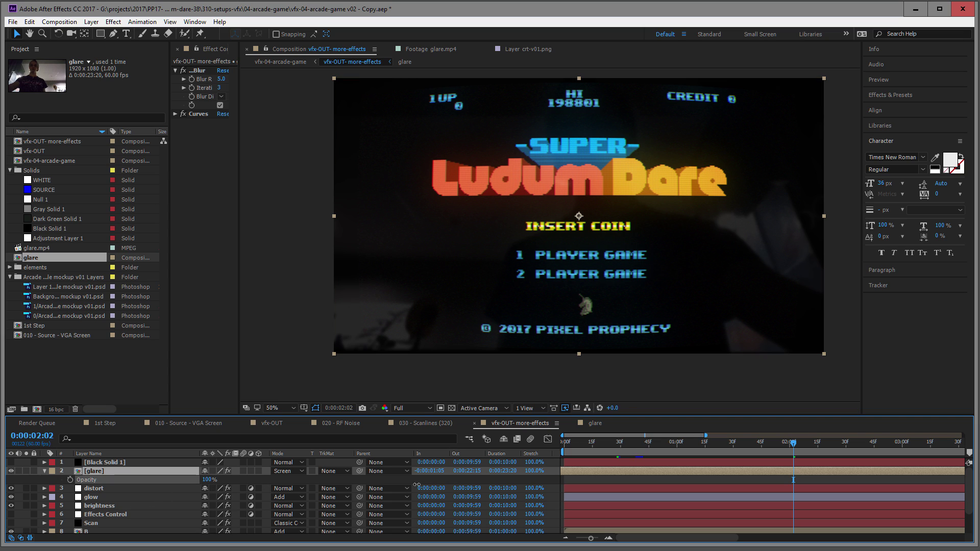
- Turn off the Curves effect on the glare layer and set the layer's Opacity to 10%
left_click_drag(203, 482, 488, 482)
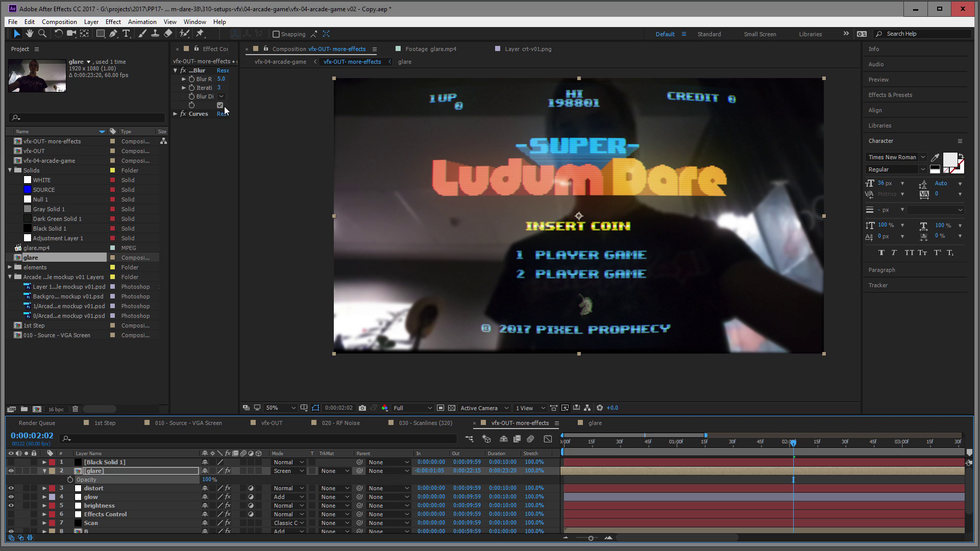
left_click_drag(238, 103, 301, 103)
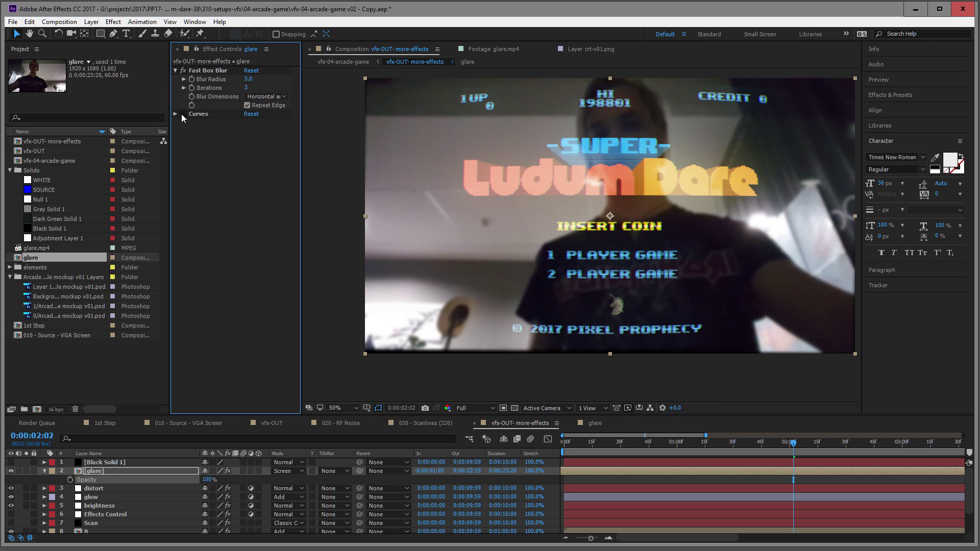
left_click(208, 480)
type("10")
key("Return")
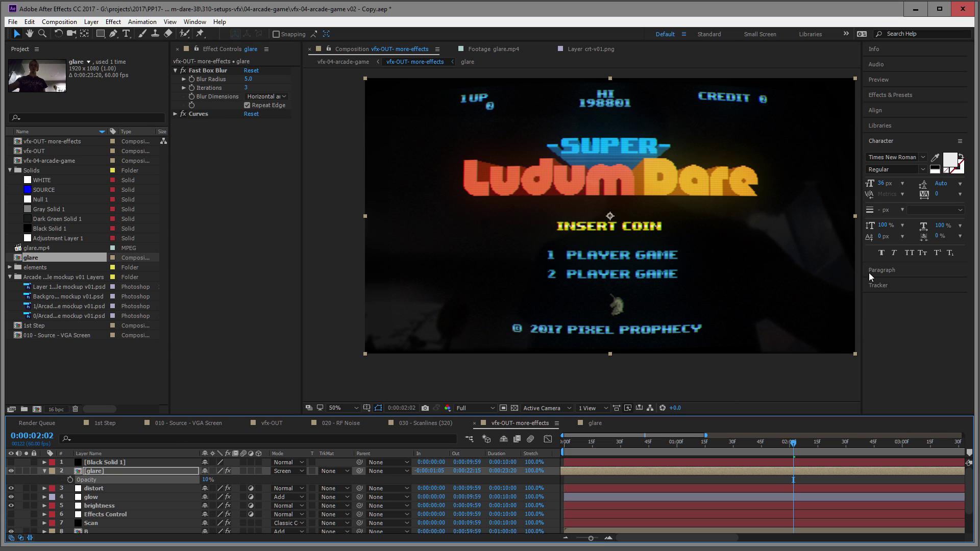
- View the title with its fainter glare in vfx-OUT- more-effects at 0:00:01:01 and 25%
scroll(582, 293, "up", 1)
scroll(628, 336, "down", 1)
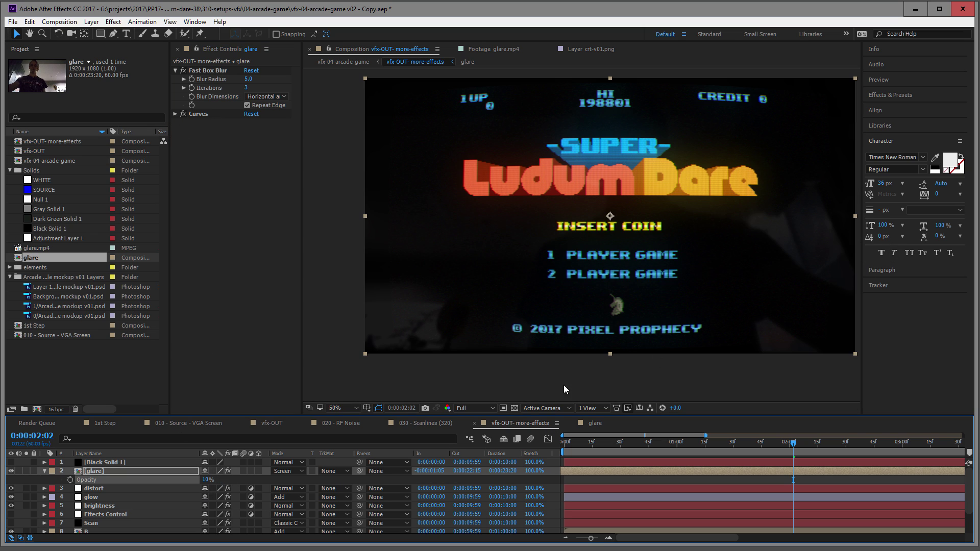
left_click(577, 427)
left_click(528, 424)
left_click_drag(613, 447, 678, 442)
key("comma")
key("comma")
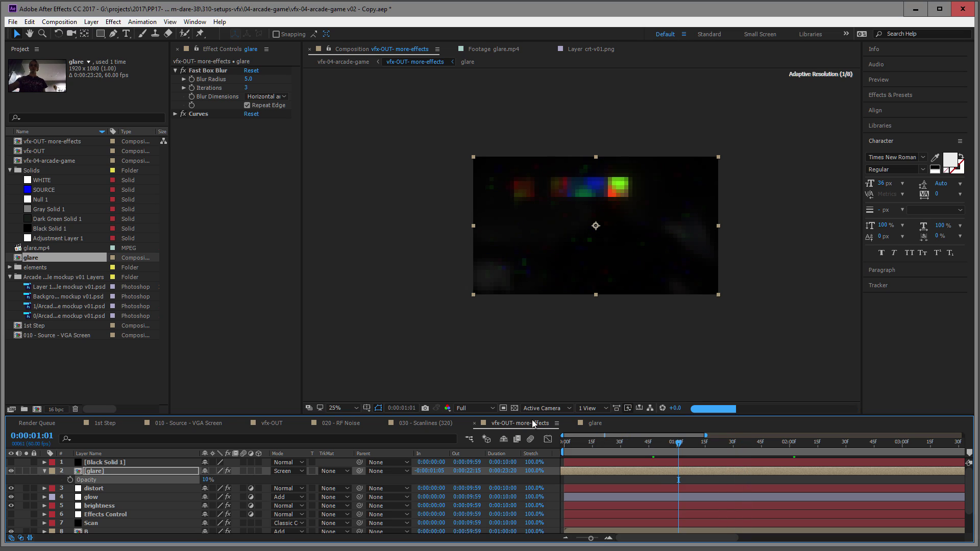
- Open the vfx-04-arcade-game composition, hide the Gray Solid 1 layer and move to 0:00:01:34
left_click(88, 365)
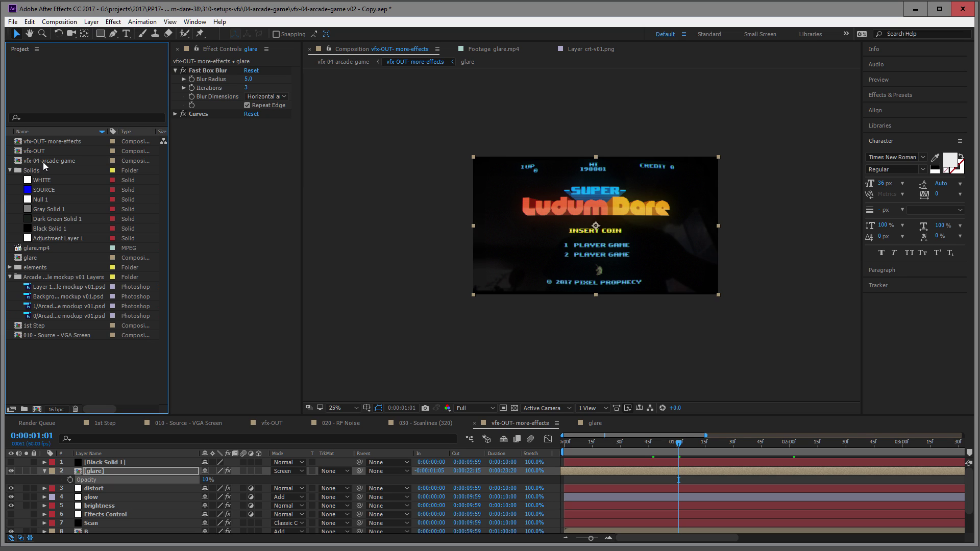
double_click(17, 162)
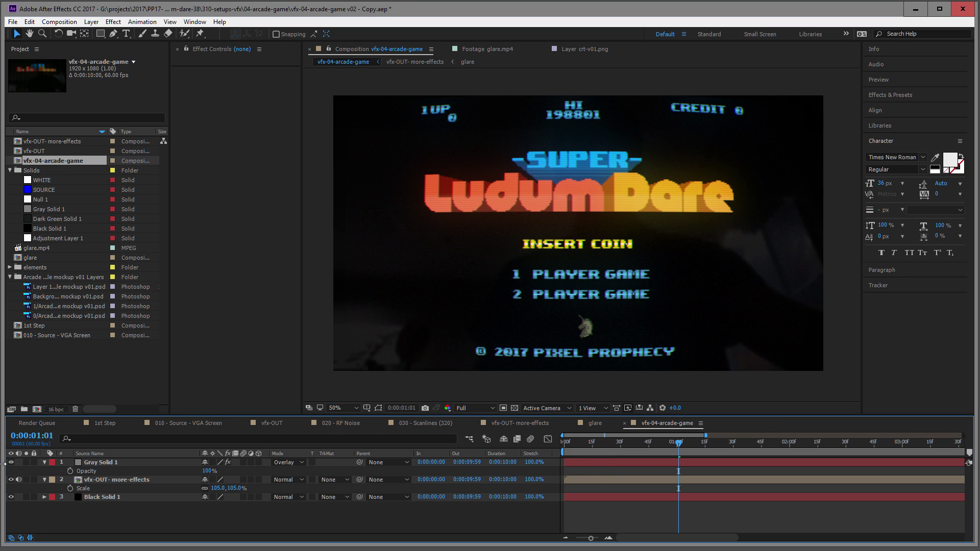
left_click(11, 462)
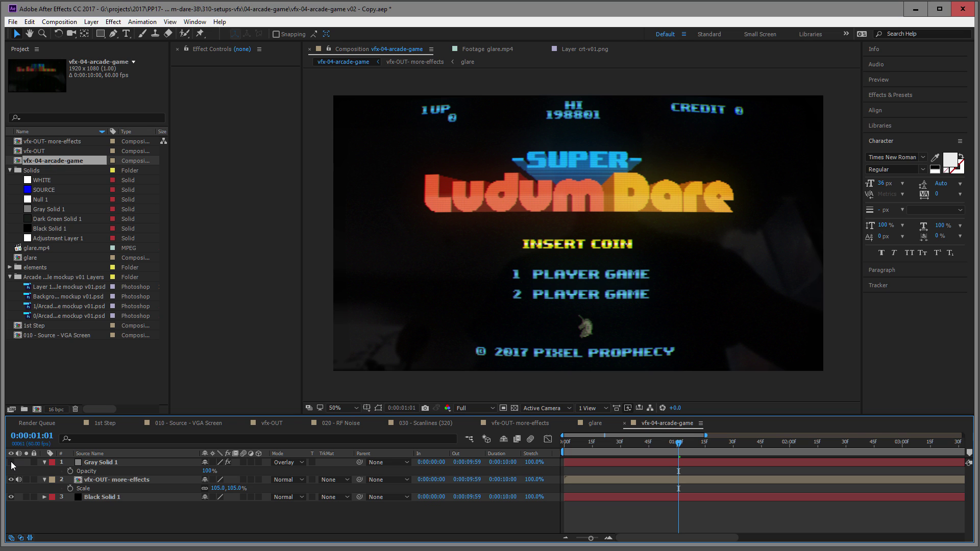
left_click(97, 463)
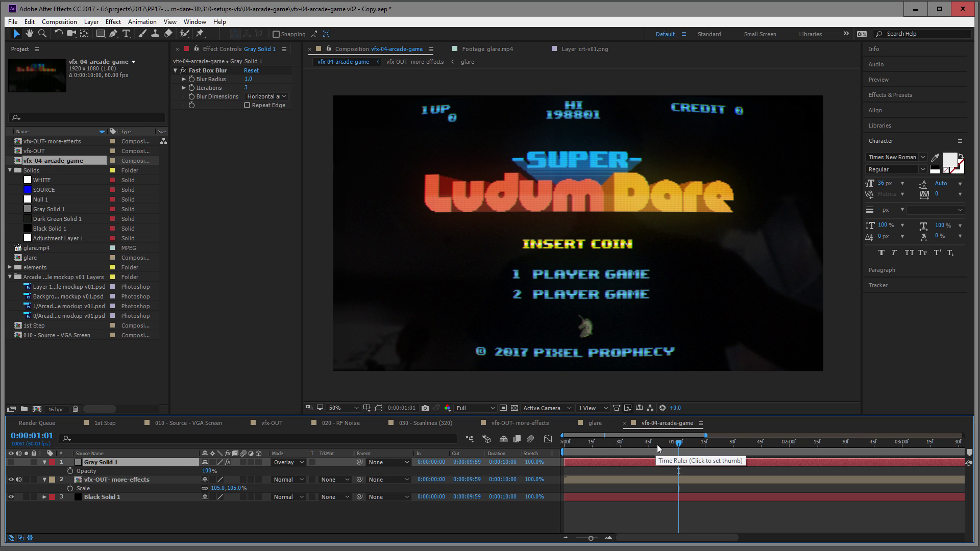
left_click(740, 442)
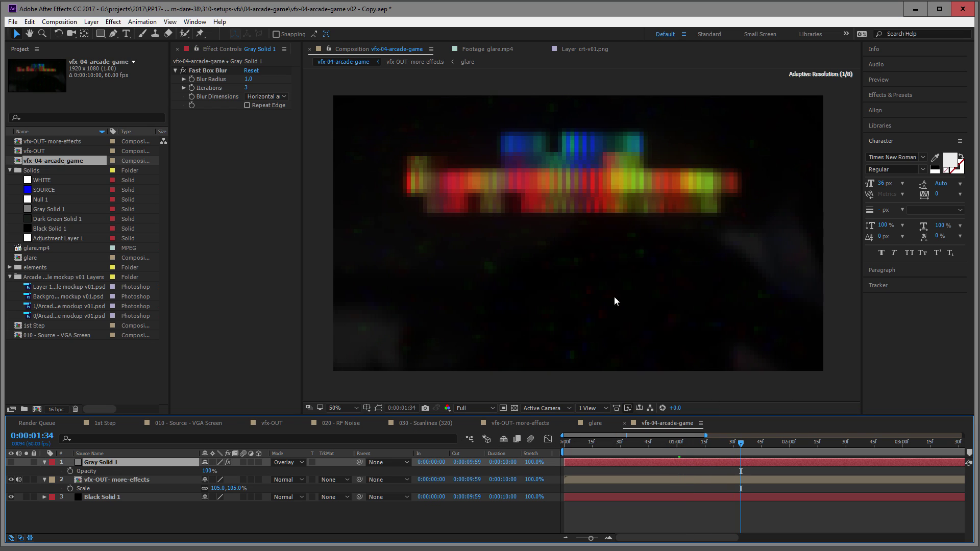
- Examine the color fringes and scanlines on the 1 and 2 PLAYER GAME lines at up to 400%
scroll(596, 275, "up", 4)
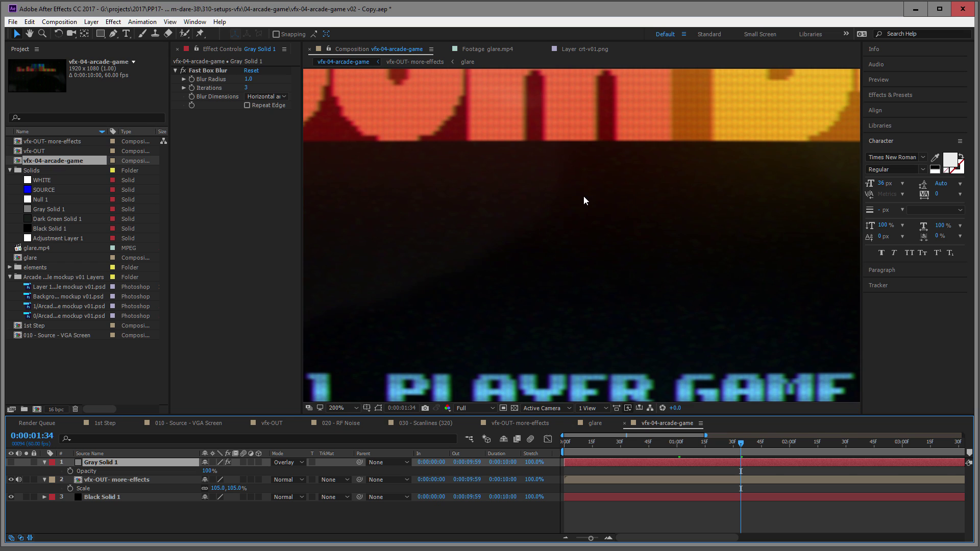
scroll(604, 200, "down", 3)
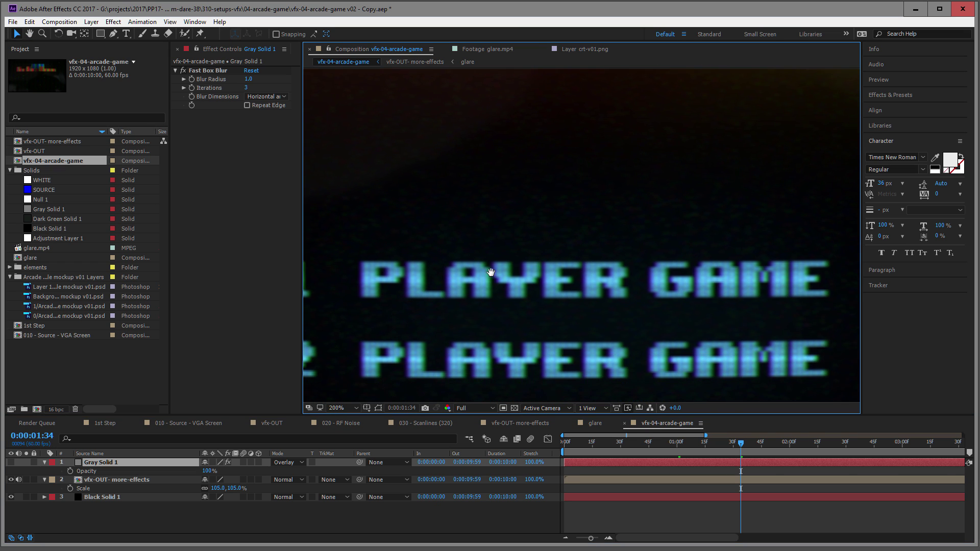
scroll(587, 286, "left", 5)
key("period")
scroll(561, 215, "down", 1)
scroll(511, 184, "right", 4)
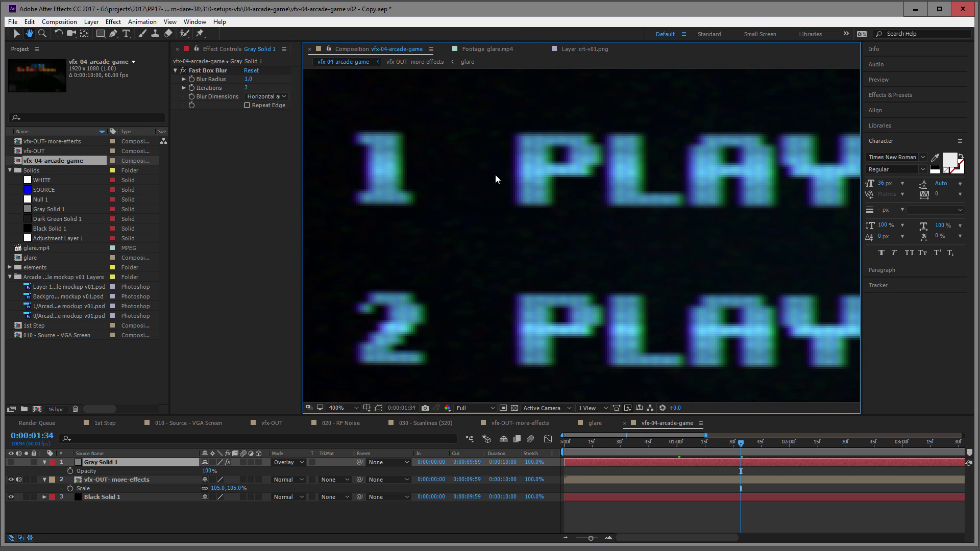
scroll(546, 184, "up", 3)
scroll(536, 168, "left", 2)
- Examine the pixel pattern on the Ludum Dare logo at 400% and return to the full title at 50%
left_click_drag(534, 164, 611, 392)
mouse_move(508, 147)
left_mouse_down()
mouse_move(641, 403)
mouse_move(726, 213)
mouse_move(534, 132)
mouse_move(536, 203)
mouse_move(492, 236)
mouse_move(585, 239)
mouse_move(622, 228)
left_mouse_up()
scroll(528, 189, "down", 1)
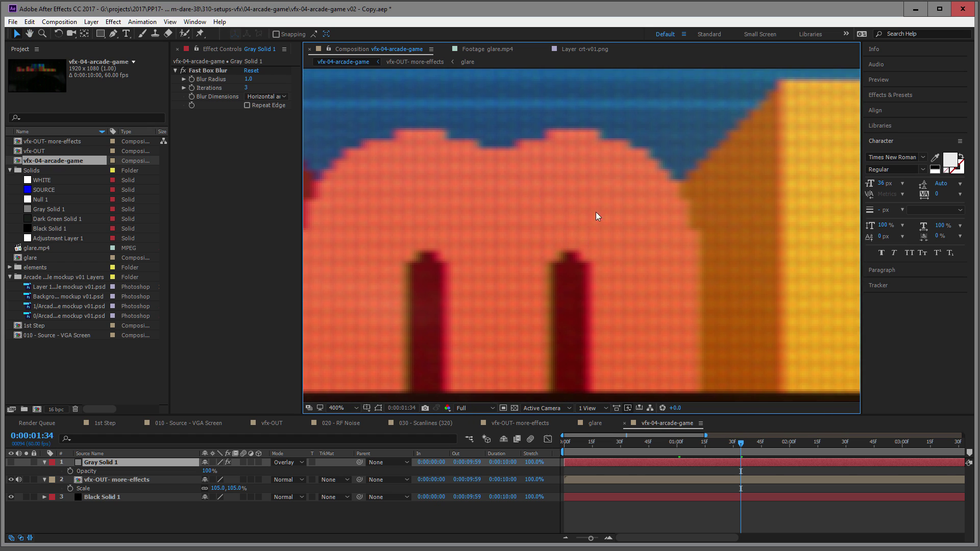
scroll(608, 215, "down", 1)
left_click_drag(700, 208, 599, 229)
scroll(599, 229, "down", 1)
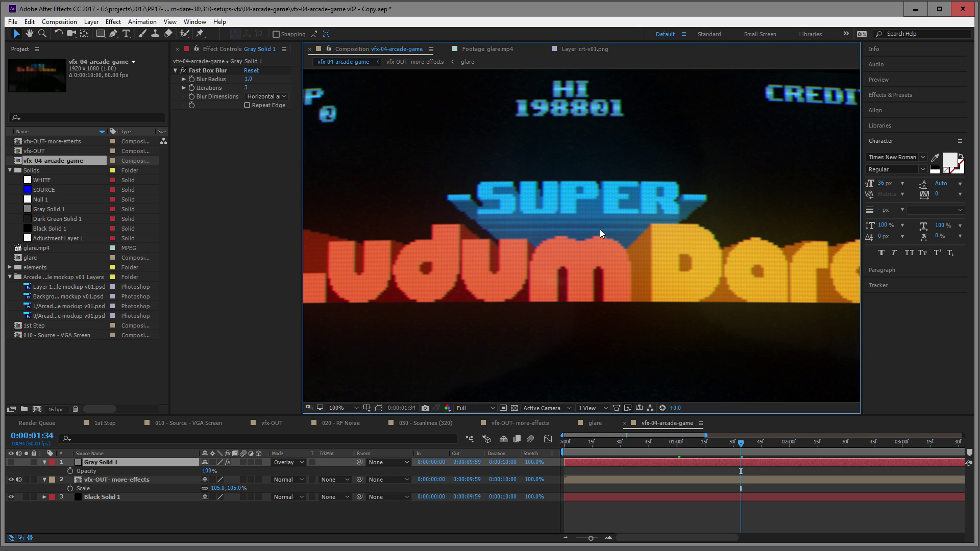
scroll(593, 234, "down", 1)
left_click_drag(579, 262, 585, 209)
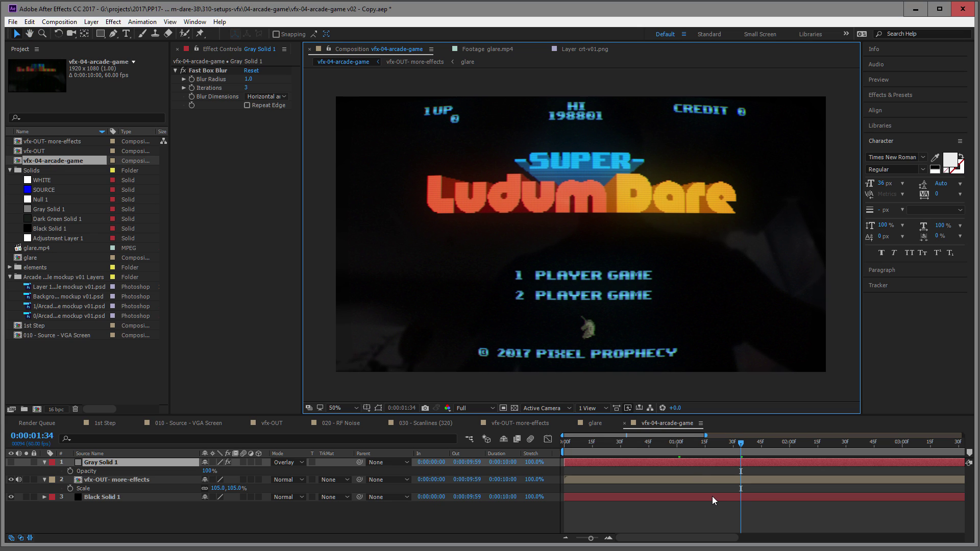
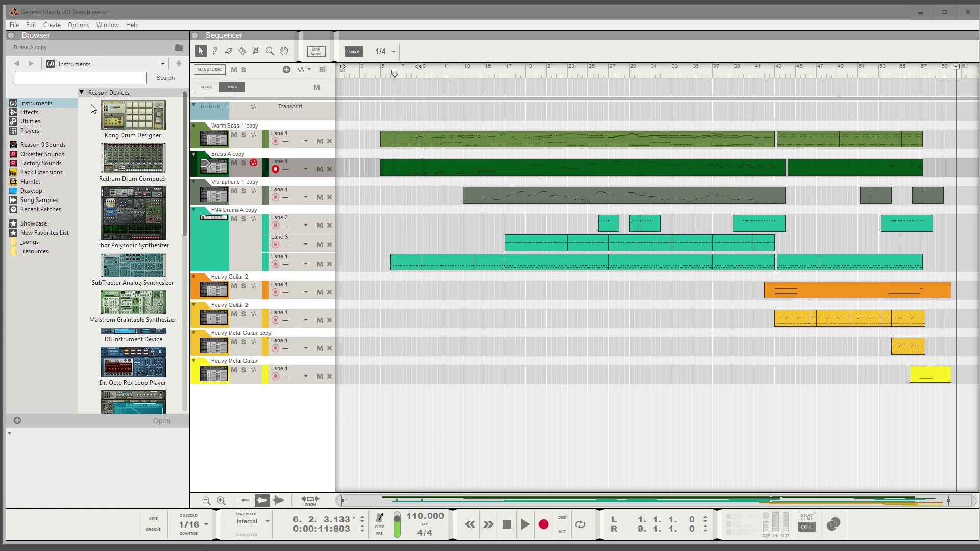
- Switch to Reason, view its version information and close the About window
left_click(128, 25)
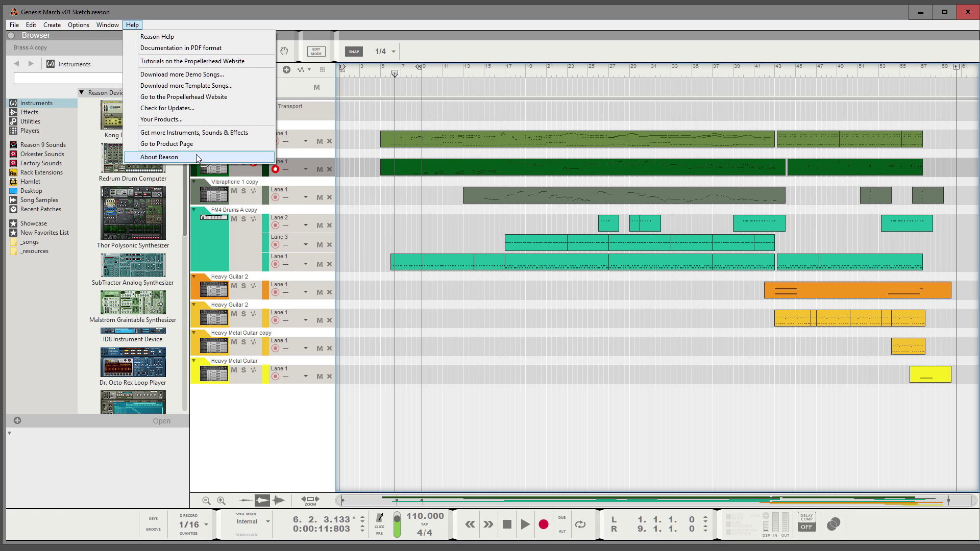
left_click(198, 157)
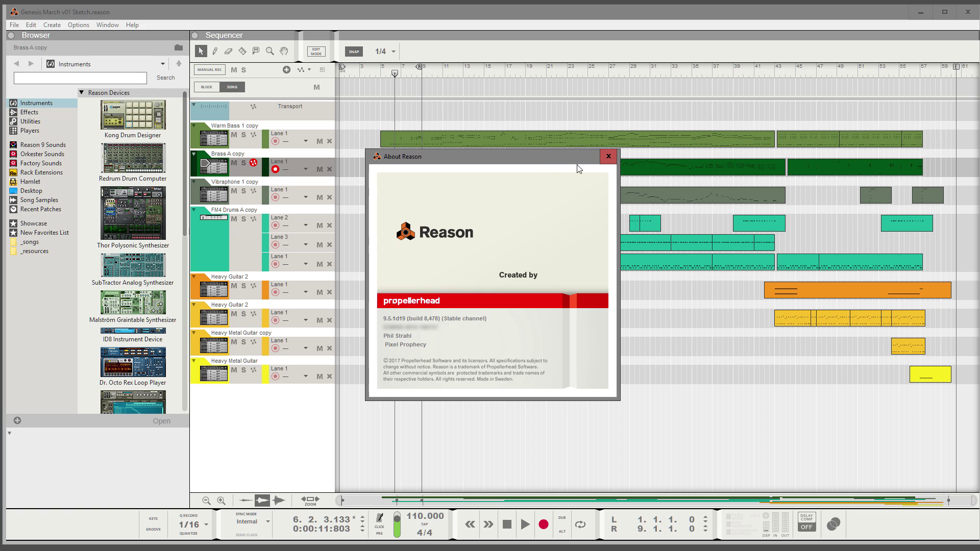
left_click(608, 156)
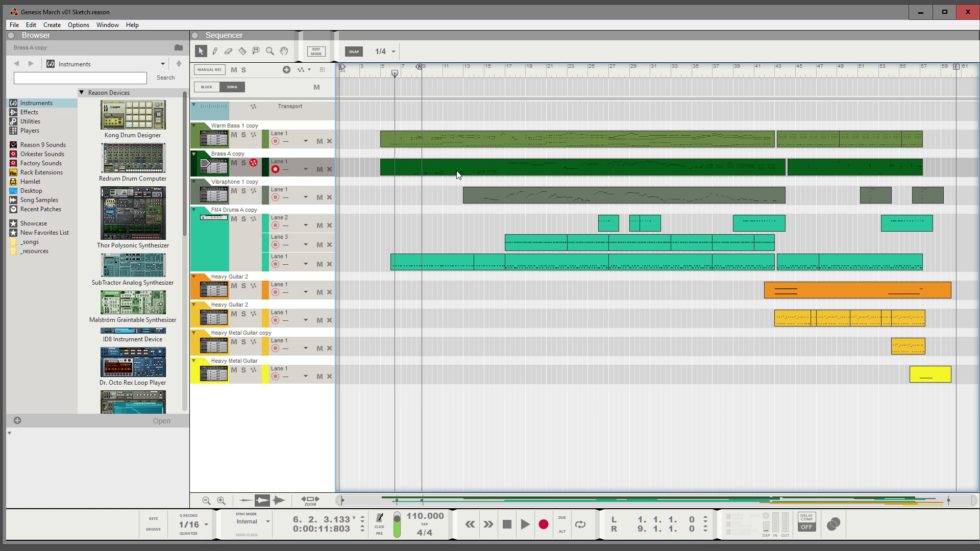
- Bring the Rack window in beside the track list, select the Brass A FM4 synthesizer and switch to the Vibraphone 1 copy track
left_click_drag(979, 265, 610, 1)
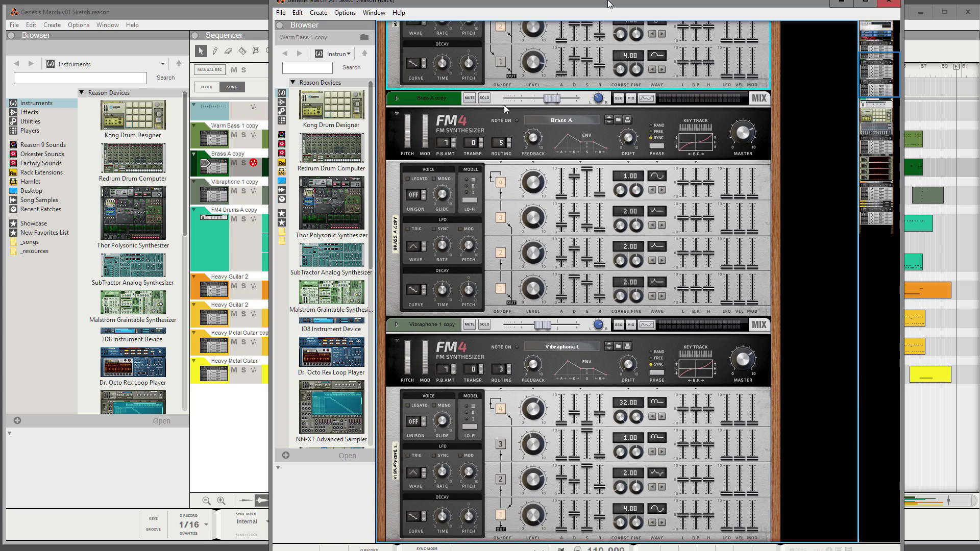
left_click(489, 125)
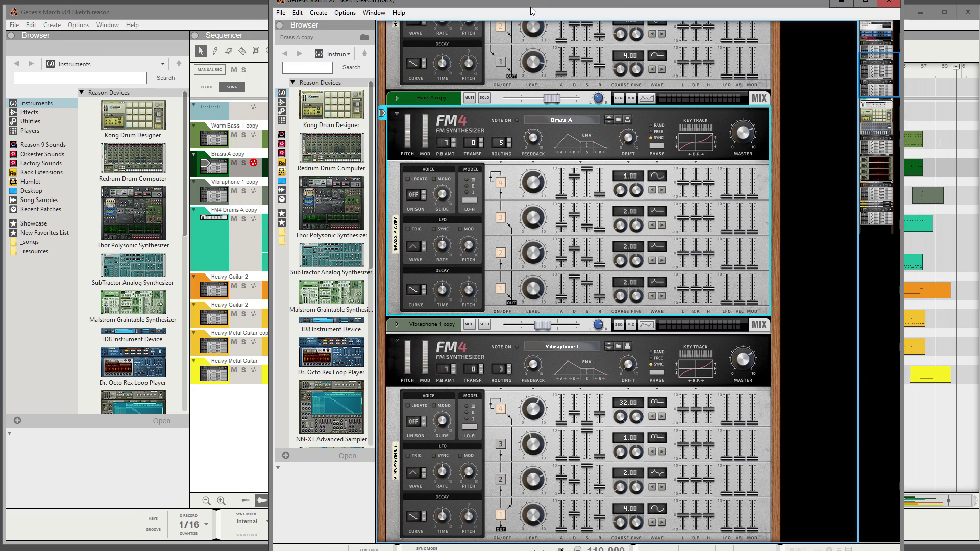
left_click_drag(531, 7, 600, 14)
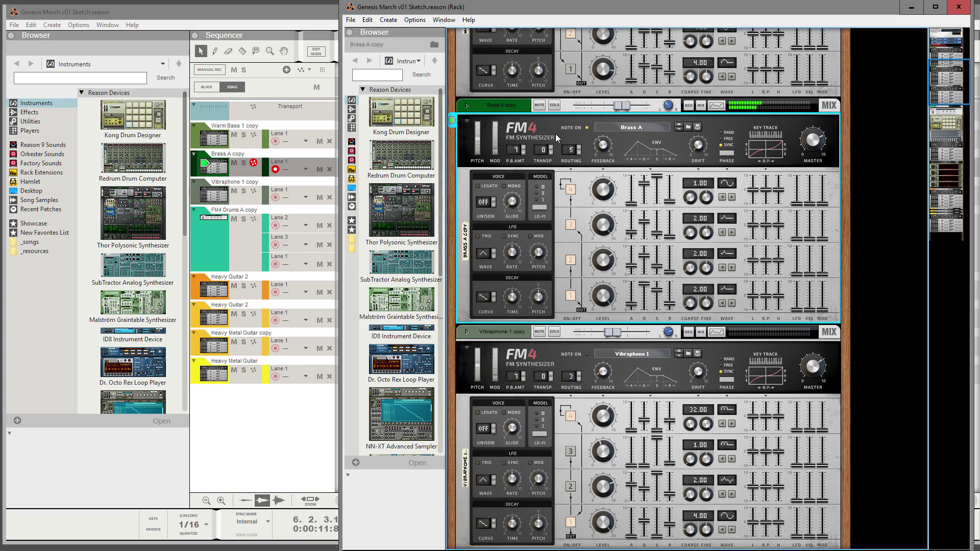
left_click(230, 201)
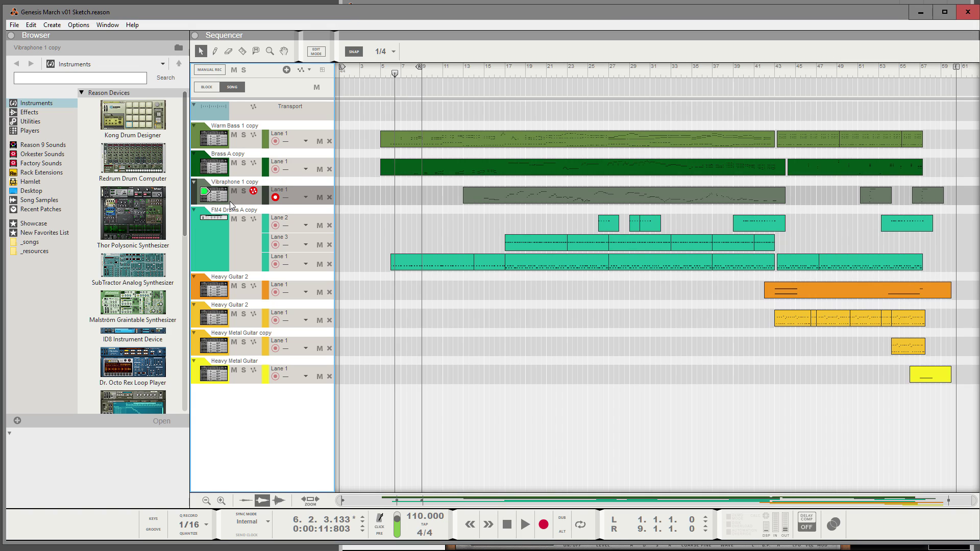
- Select the second Heavy Guitar 2 track and play the song from around bar 42, stopping it after listening
left_click(220, 316)
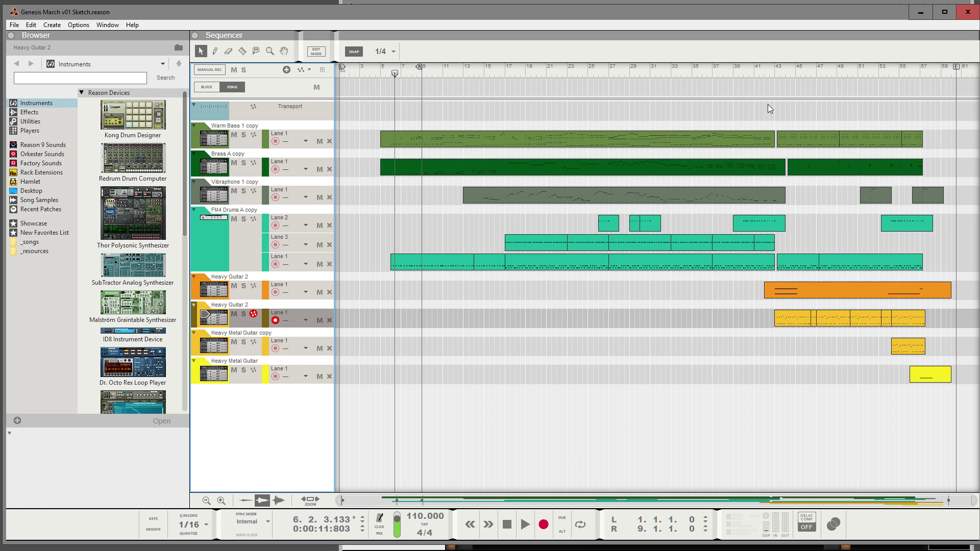
left_click(768, 75)
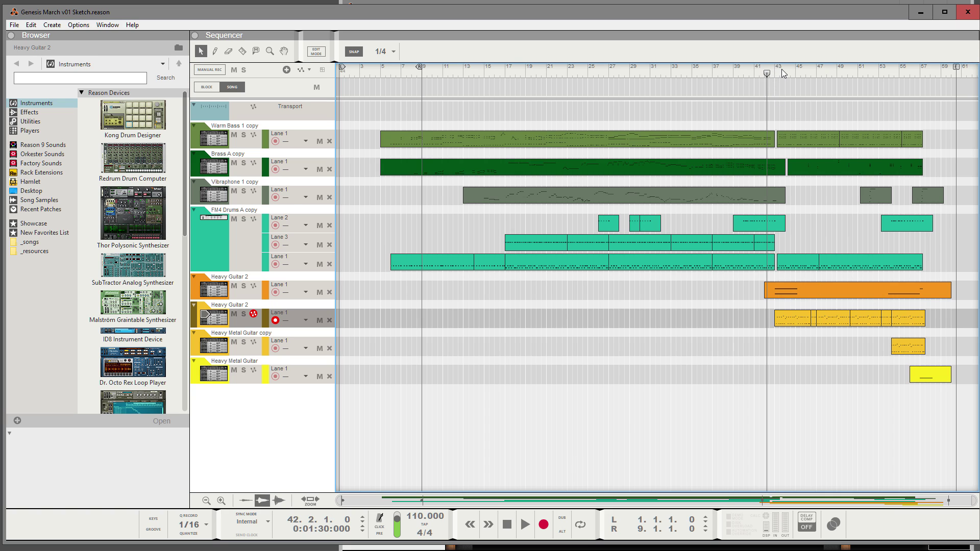
left_click(772, 72)
key("space")
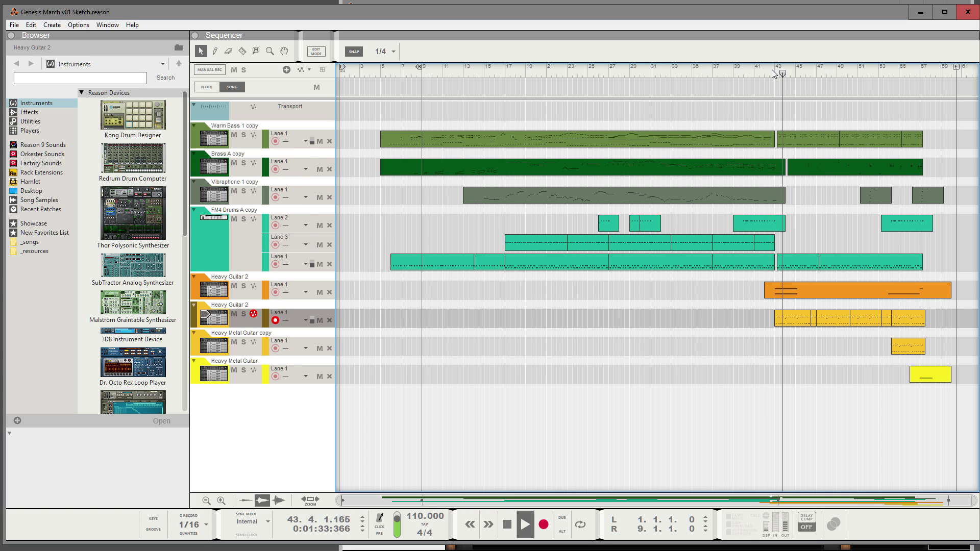
right_click(772, 69)
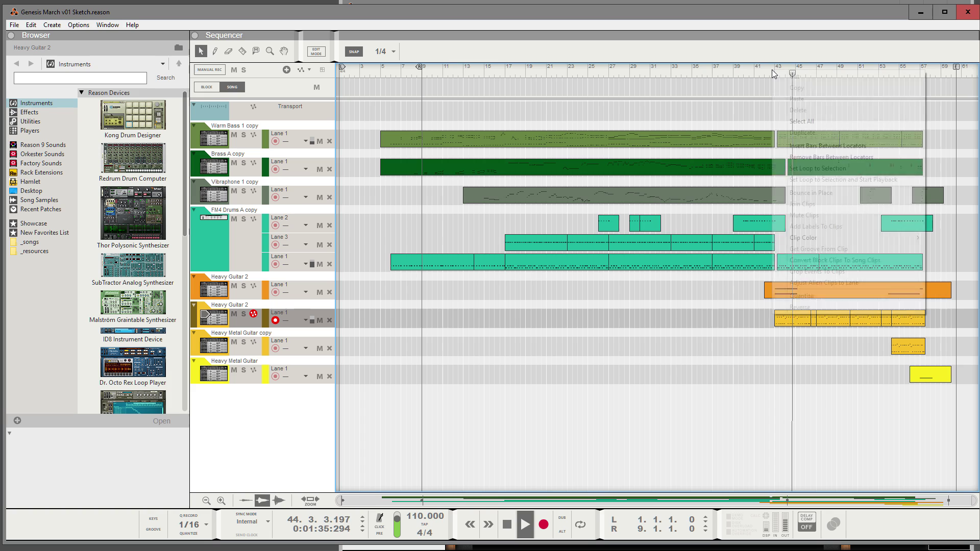
left_click(782, 44)
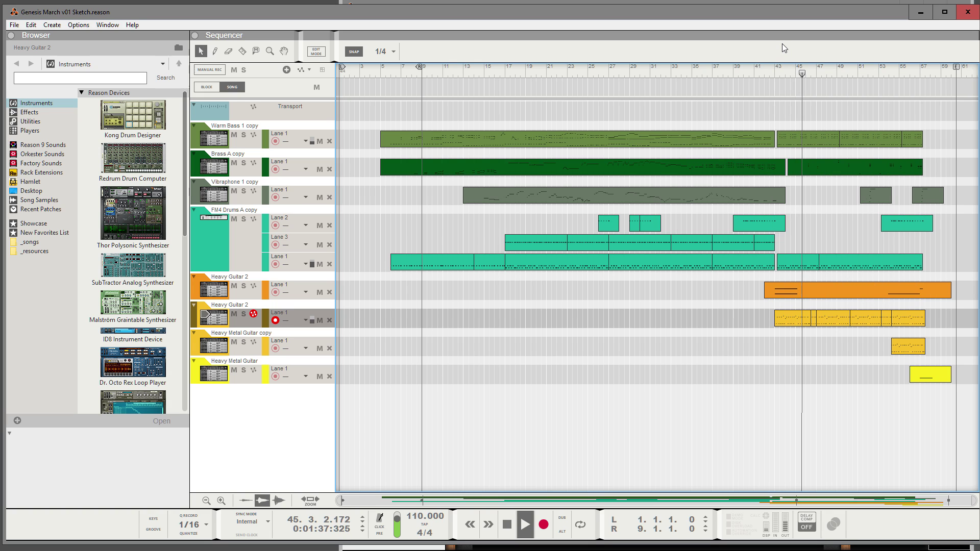
key("space")
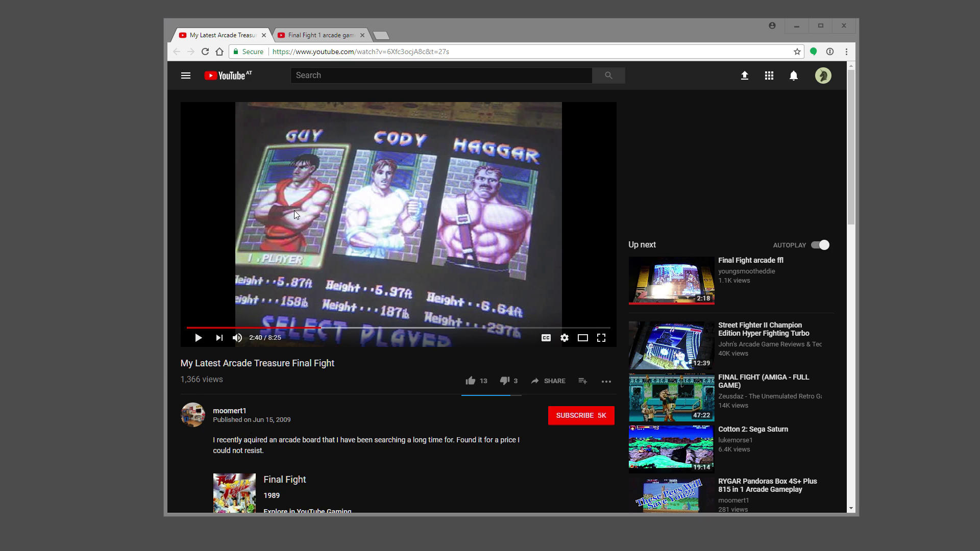
- Switch to the browser and compare the filmed Final Fight arcade screen with the Final Fight 1 longplay by playing both videos
left_click(194, 341)
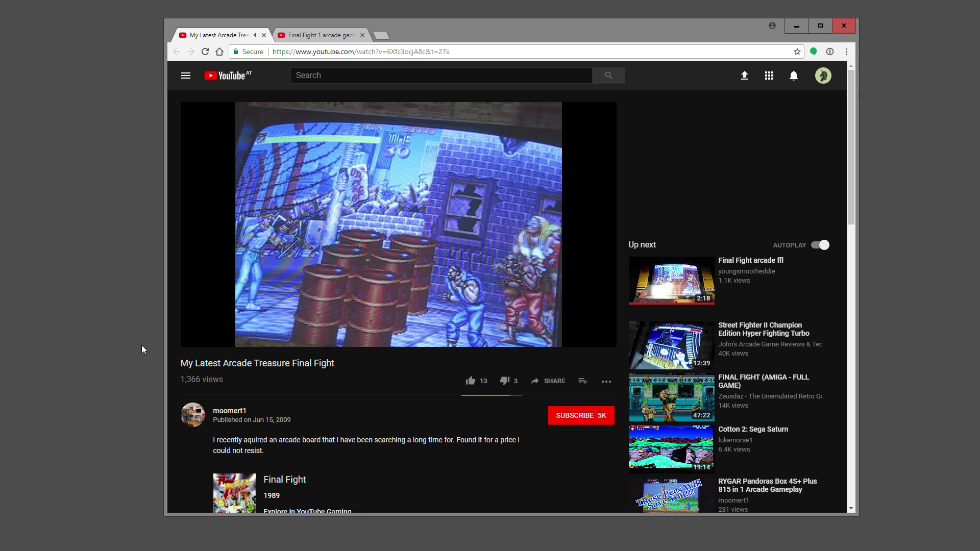
left_click(267, 280)
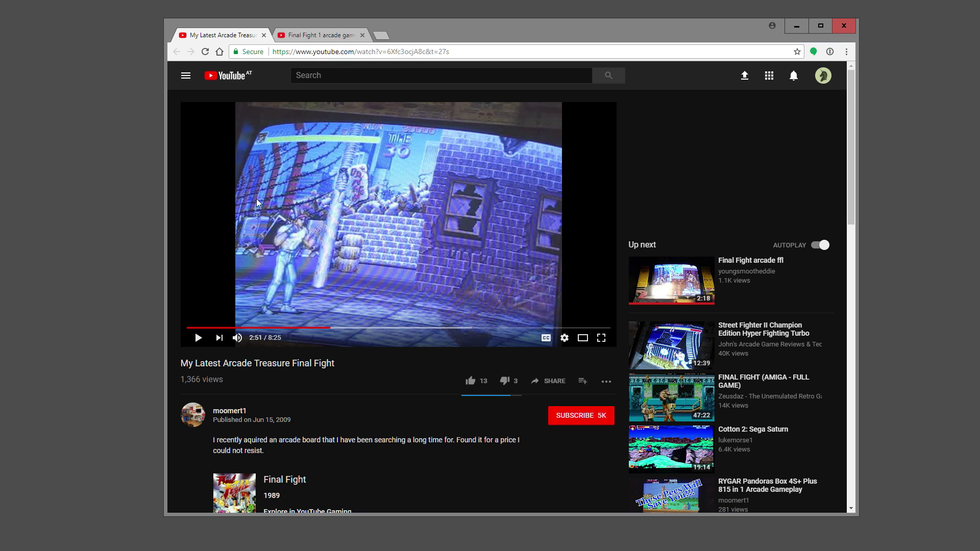
left_click(308, 44)
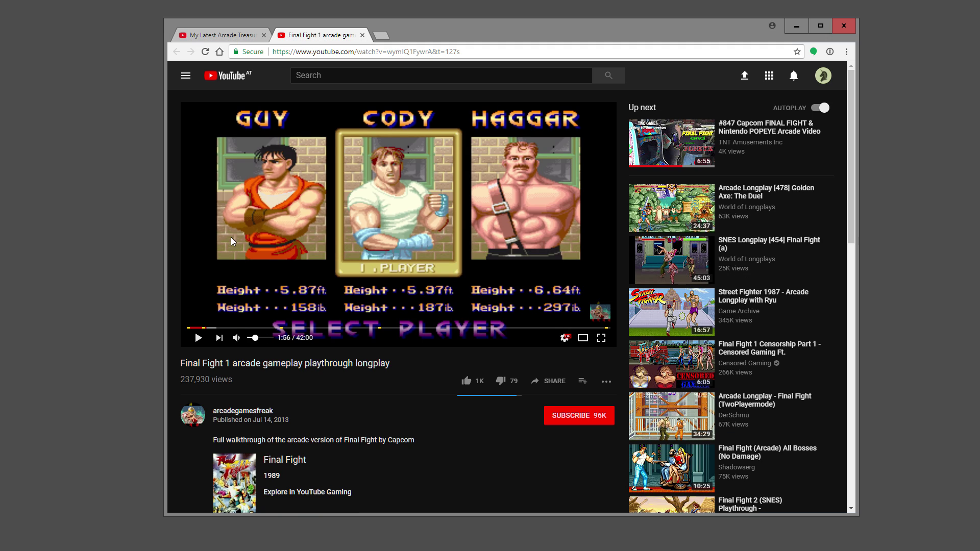
left_click(203, 235)
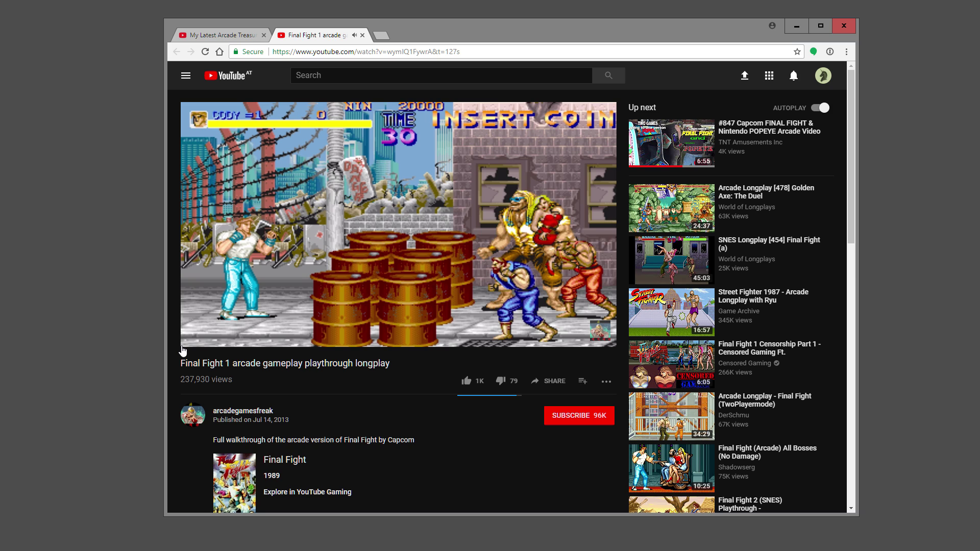
left_click(224, 36)
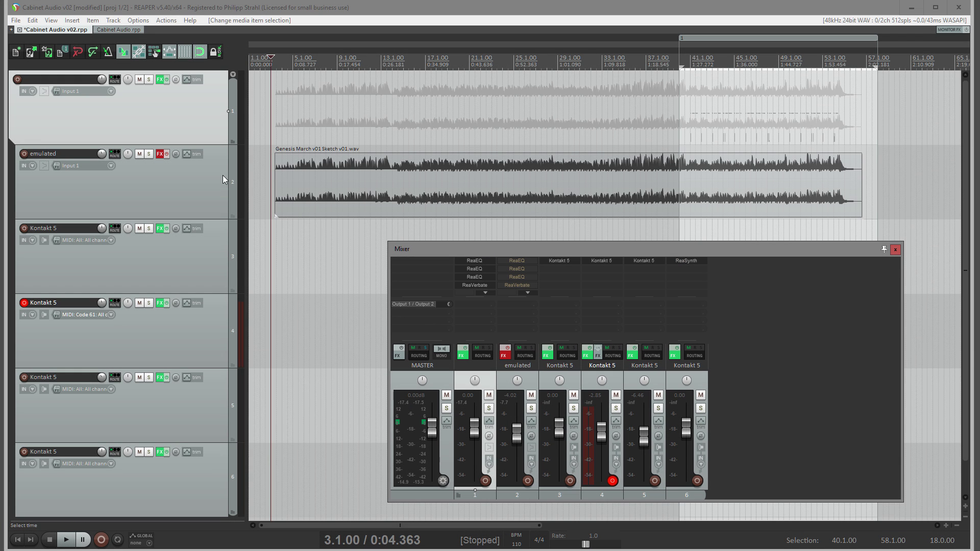
- Switch to REAPER, select the Genesis March v01 Sketch v01.wav item on the emulated track and play it up to bar 41 onward
scroll(293, 303, "down", 3)
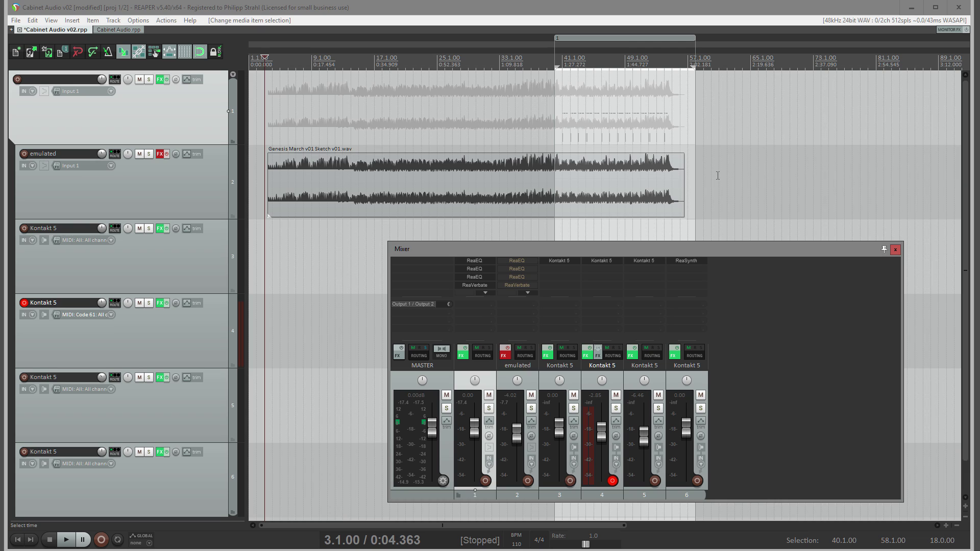
left_click(302, 188)
left_click(345, 179)
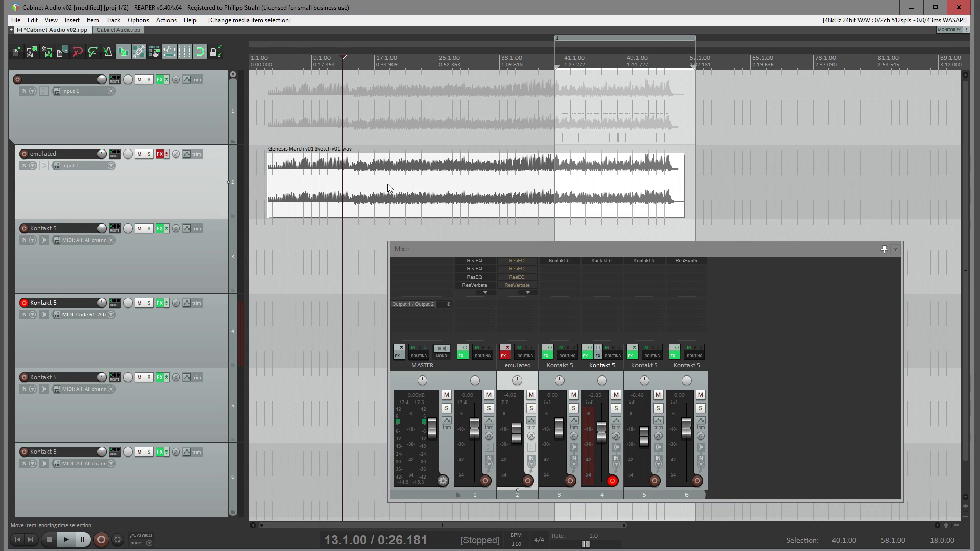
left_click(470, 163)
left_click(540, 163)
key("space")
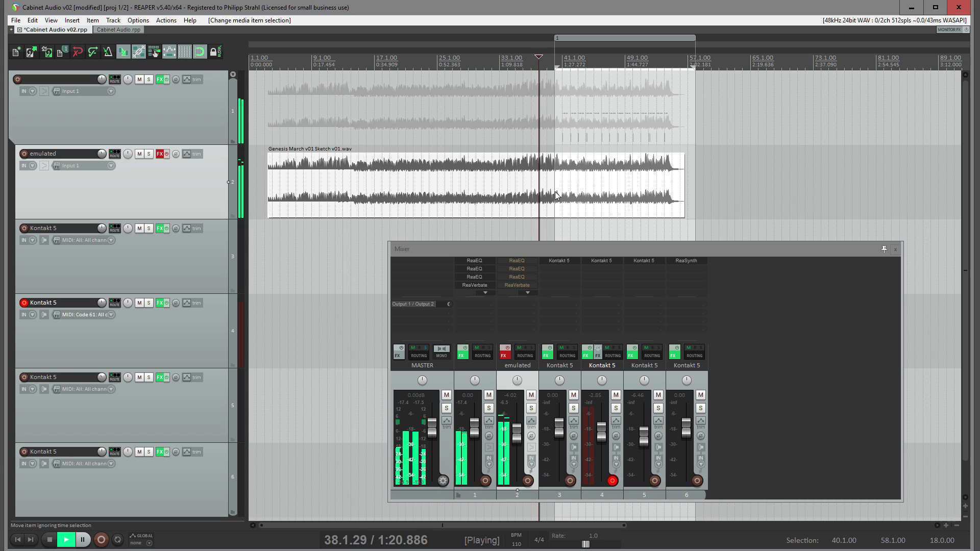
left_click(562, 199)
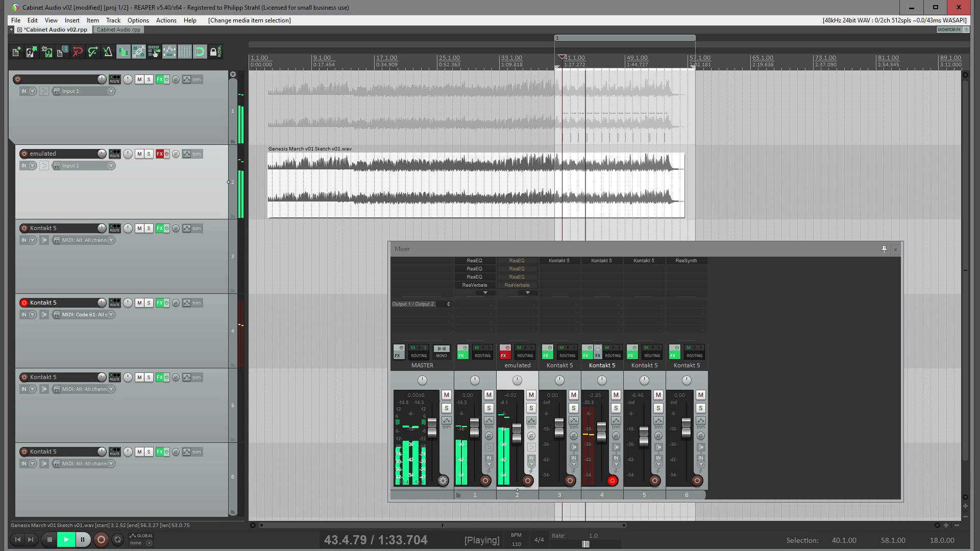
- Open the effects chain of the first folder track and bypass its three ReaEQ effects and ReaVerbate
left_click(474, 285)
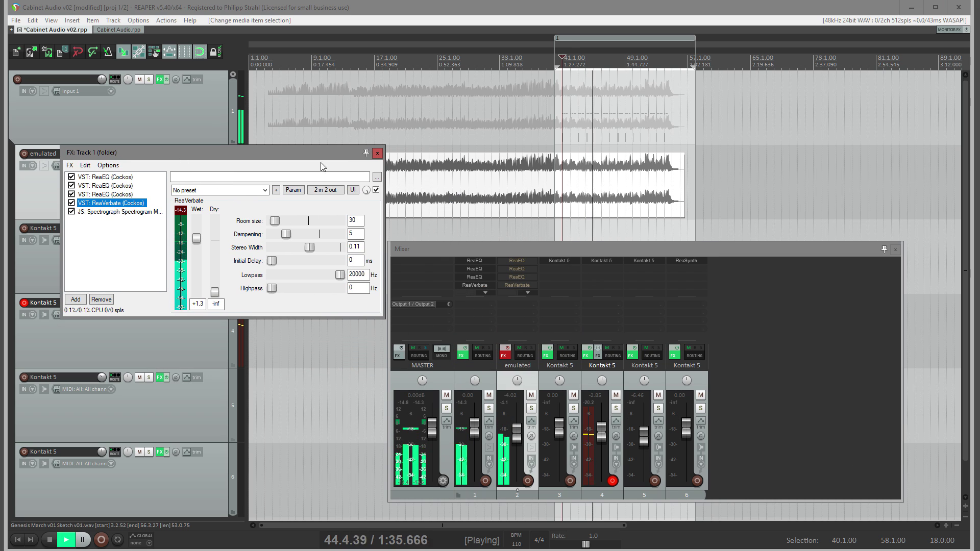
key("space")
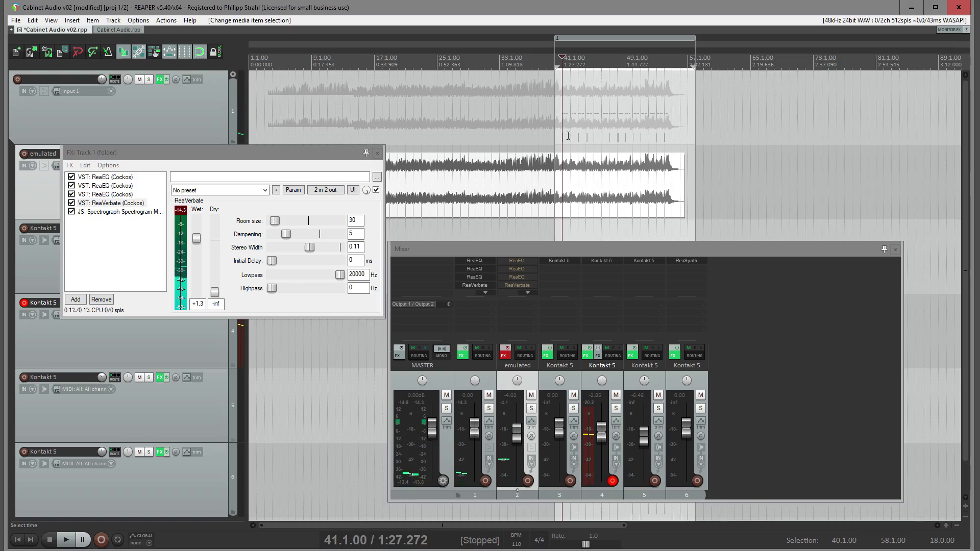
left_click(570, 184)
left_click_drag(72, 177, 71, 204)
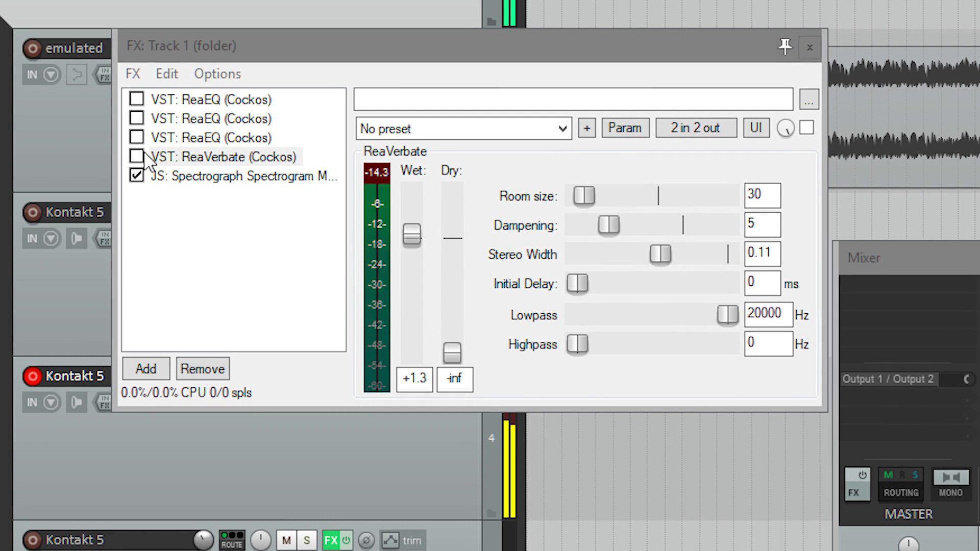
- Re-enable the three ReaEQ effects and ReaVerbate one by one to hear each one's contribution
left_click(138, 100)
left_click(136, 119)
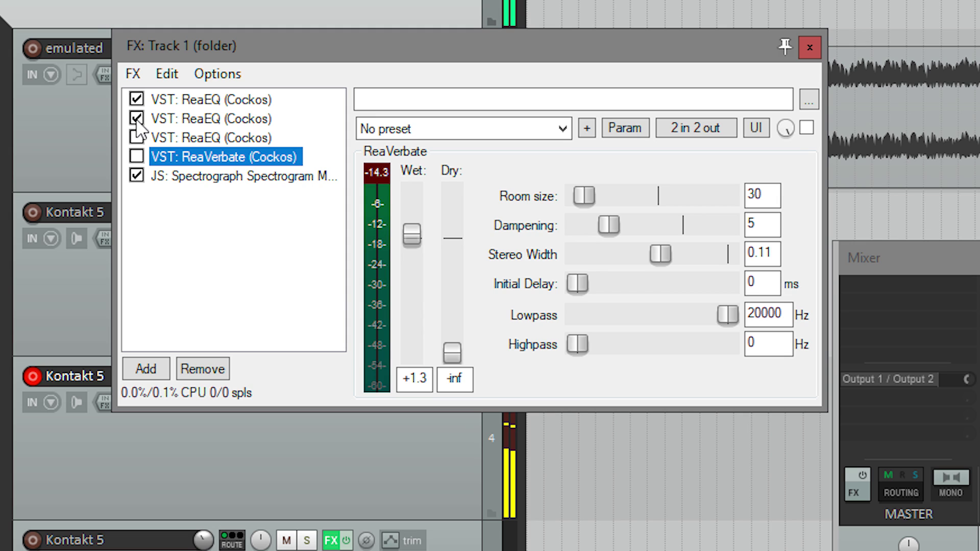
left_click(136, 137)
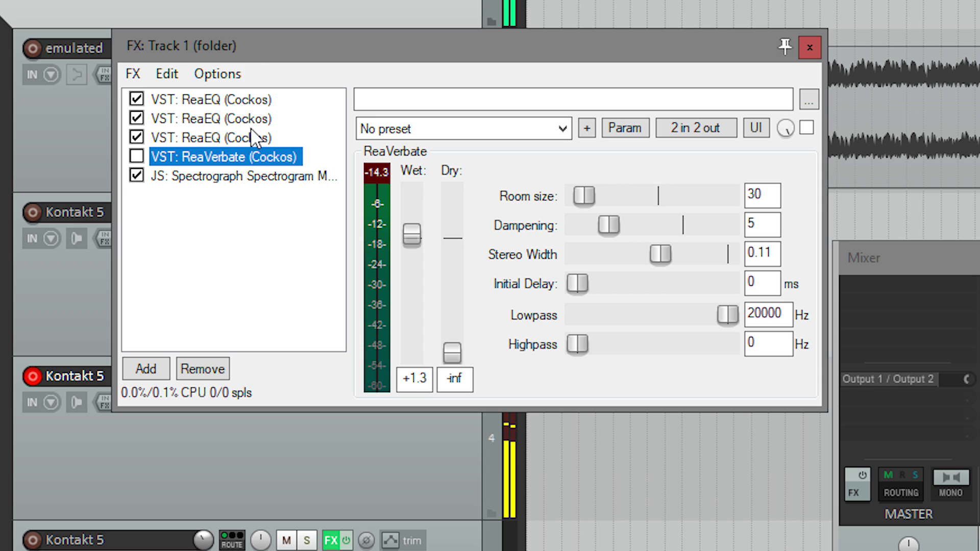
left_click(136, 157)
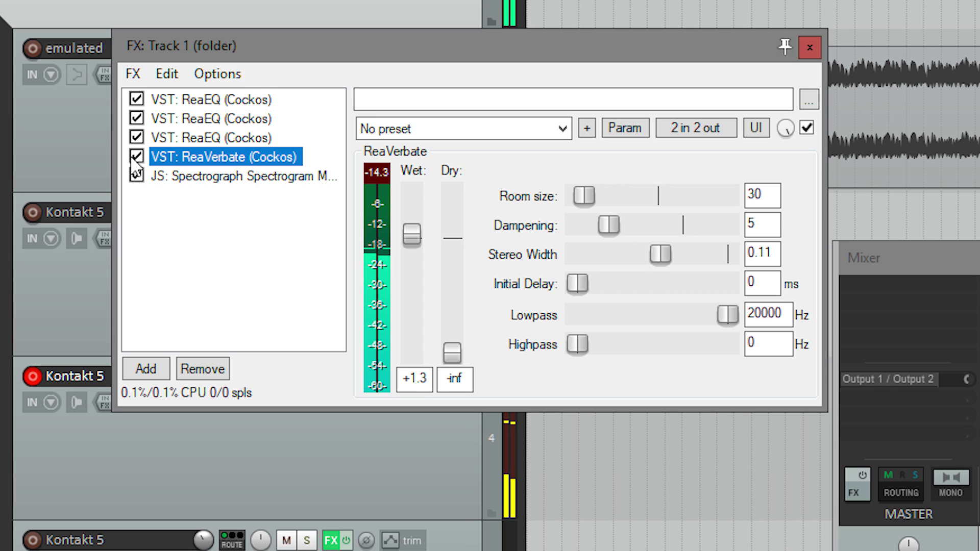
- Examine the curves of the three ReaEQ effects and the ReaVerbate settings in turn, and close the effects window
left_click(250, 101)
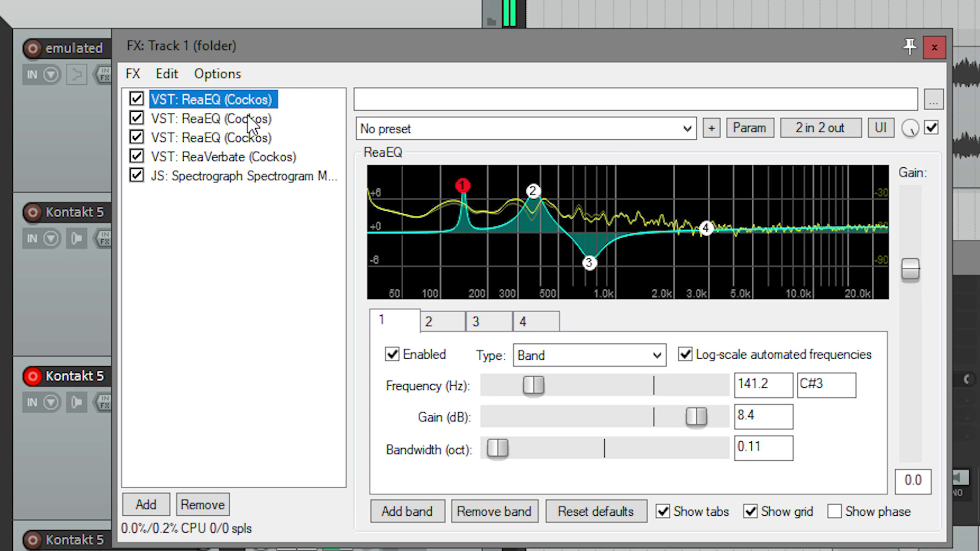
left_click(252, 119)
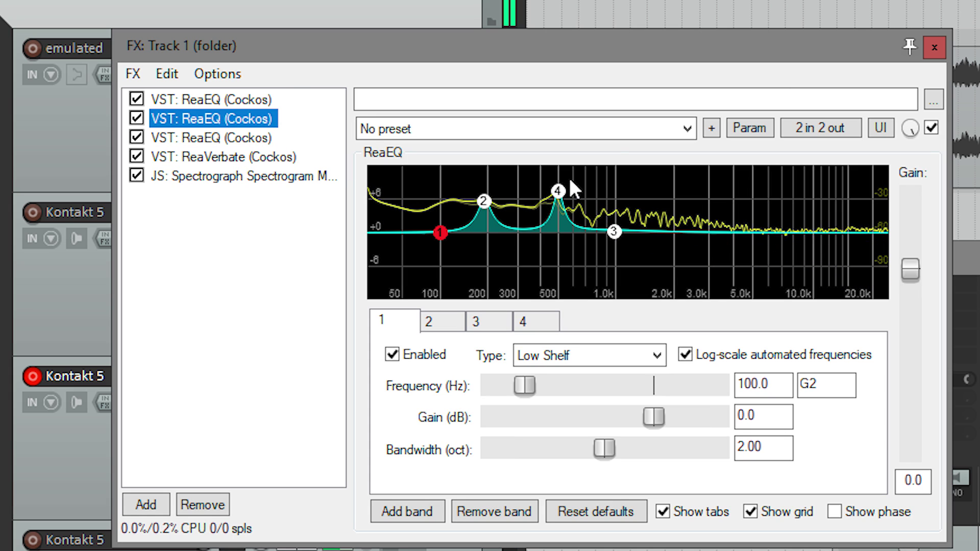
left_click(271, 139)
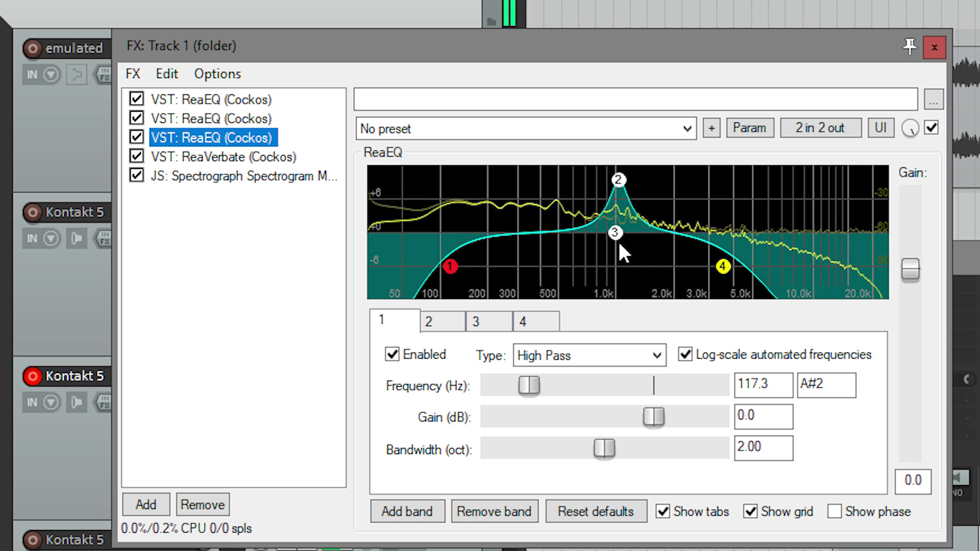
mouse_move(619, 197)
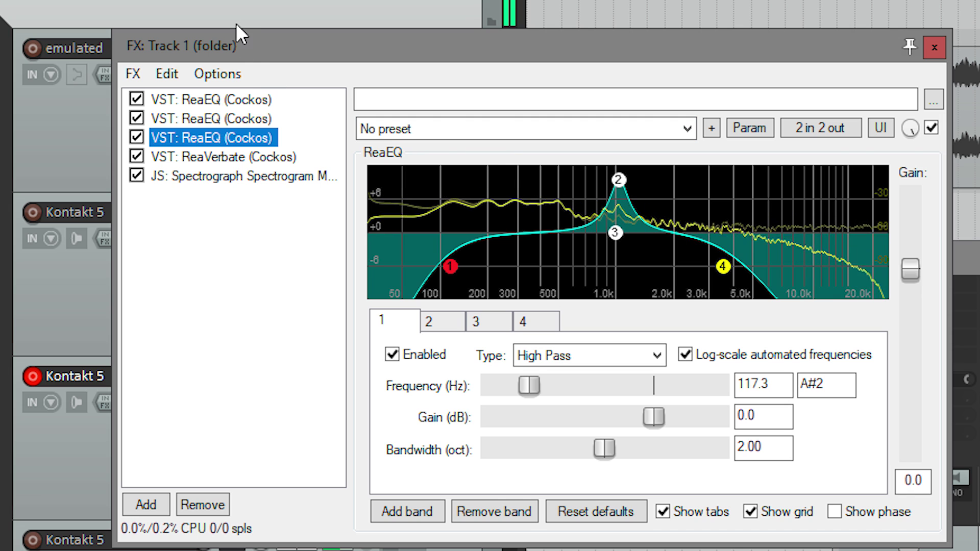
left_click(271, 158)
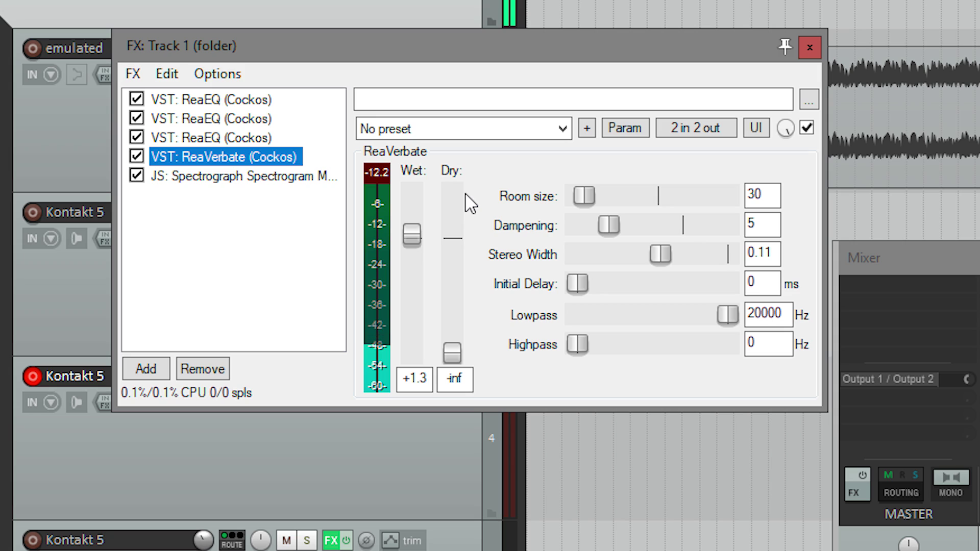
left_click(816, 43)
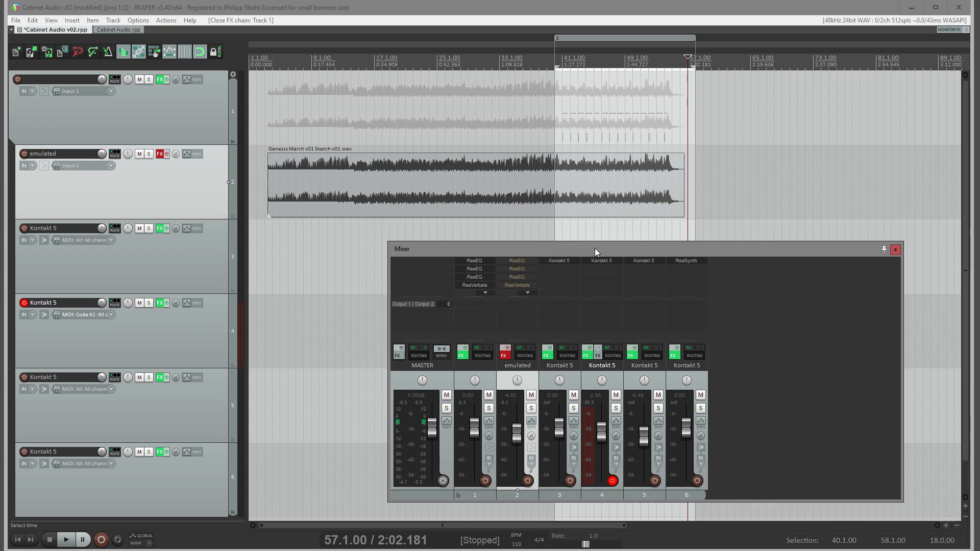
- Move the Mixer window out of the way of the lower tracks and select the first Kontakt 5 track
left_click_drag(598, 253, 778, 284)
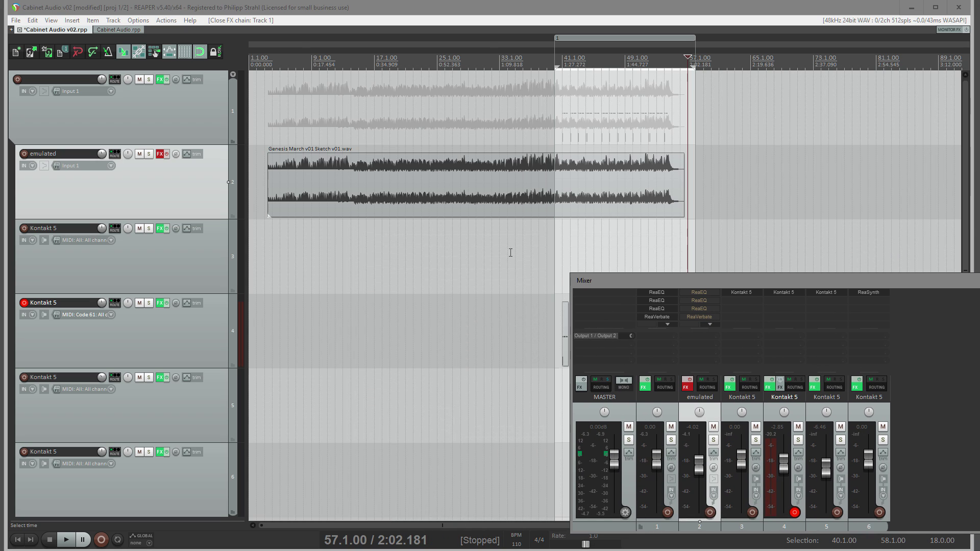
left_click(453, 254)
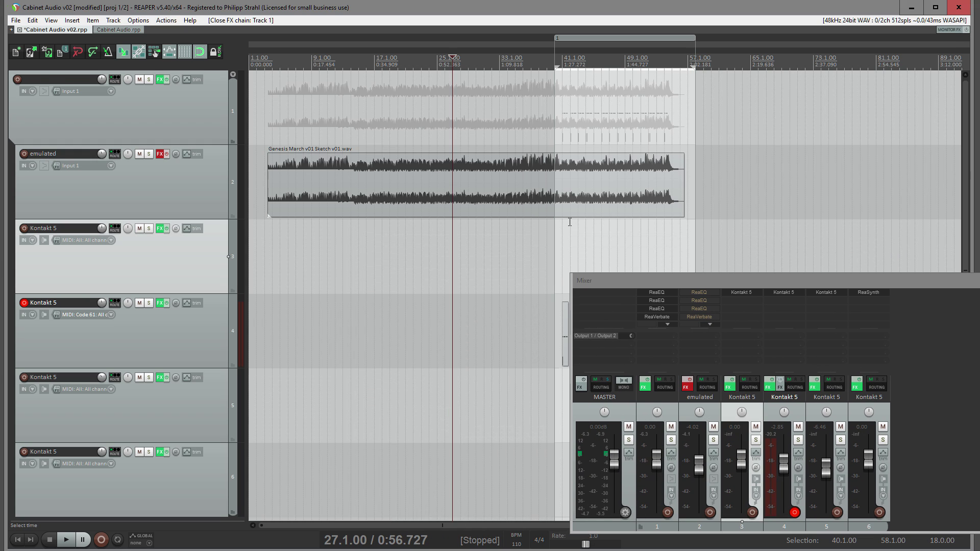
left_click(460, 236)
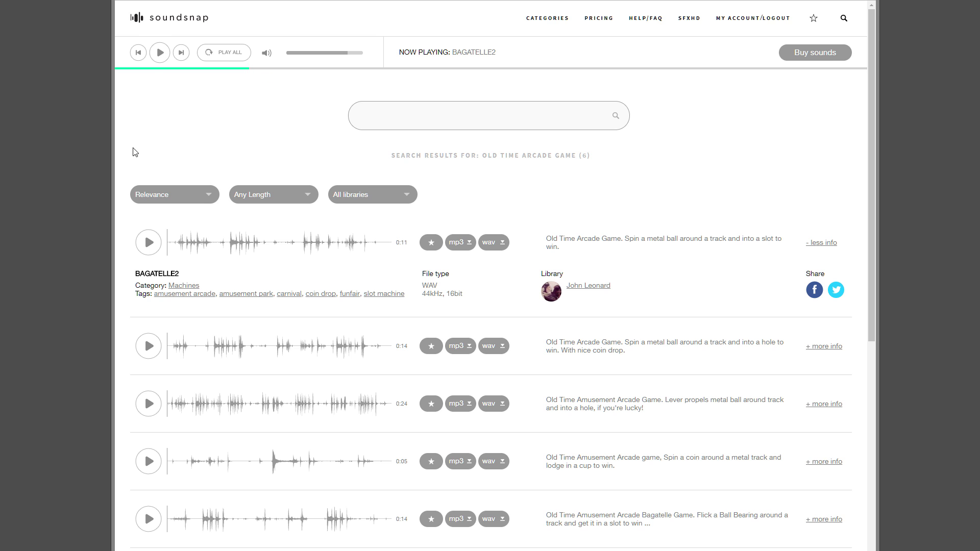
- Switch to Soundsnap and preview the BAGATELLE1 and BAGATELLE2 sounds from the old time arcade game results
scroll(130, 221, "down", 3)
scroll(130, 221, "up", 1)
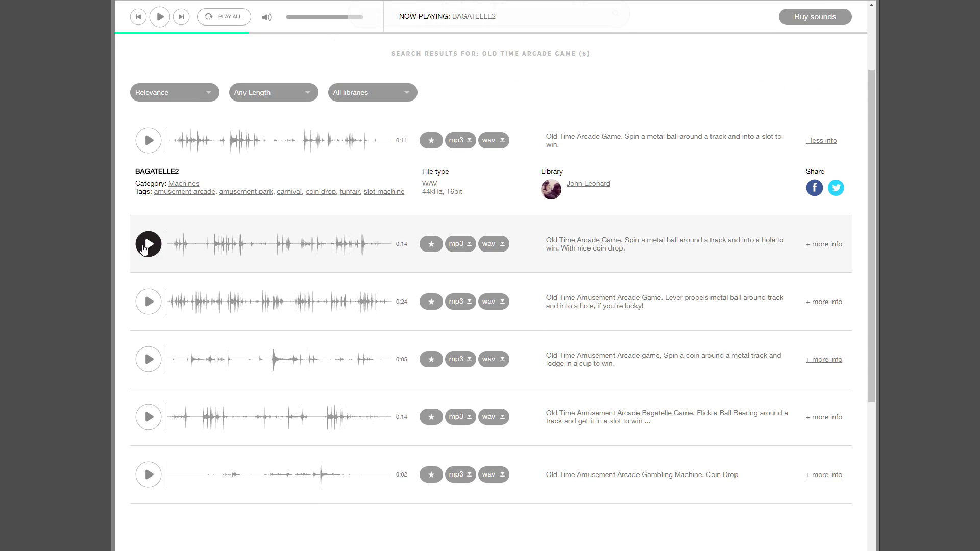
left_click(144, 248)
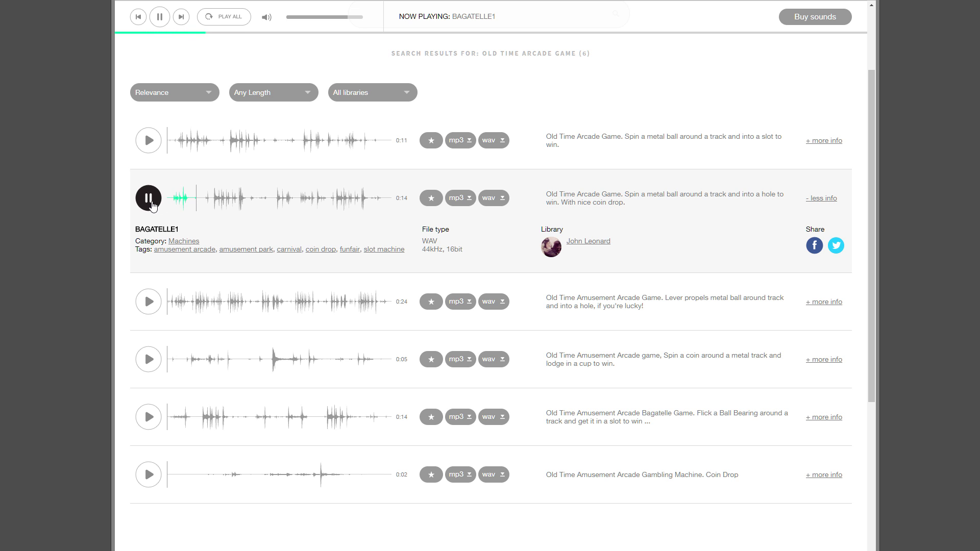
left_click(146, 143)
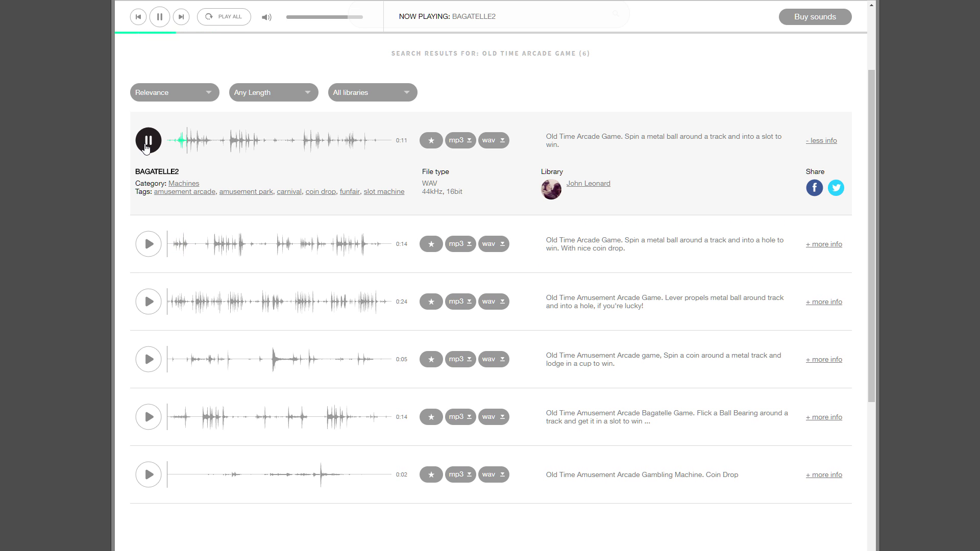
left_click(145, 146)
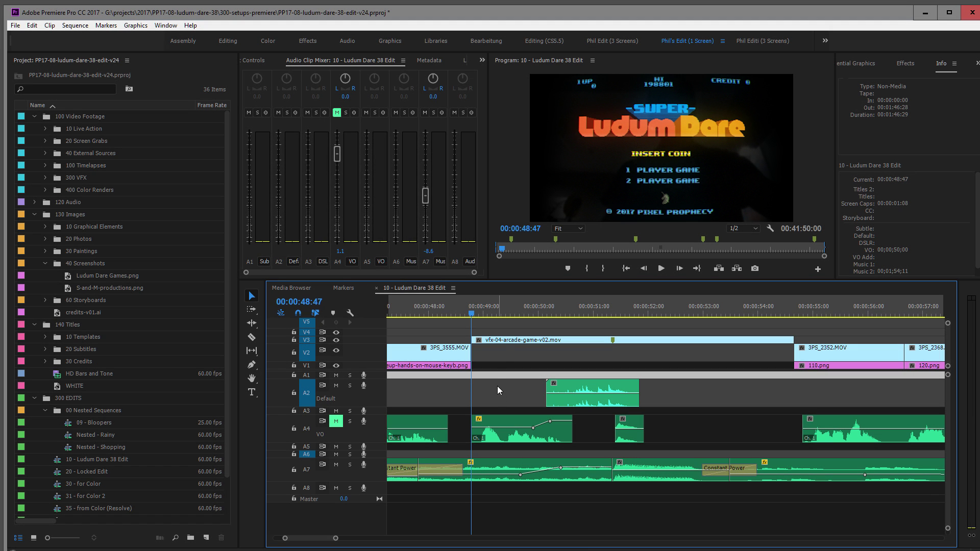
- Switch to Premiere Pro, inspect the arcade video, coin drop and music test clips, and play the title sequence from 00:00:48:47
left_click(507, 342)
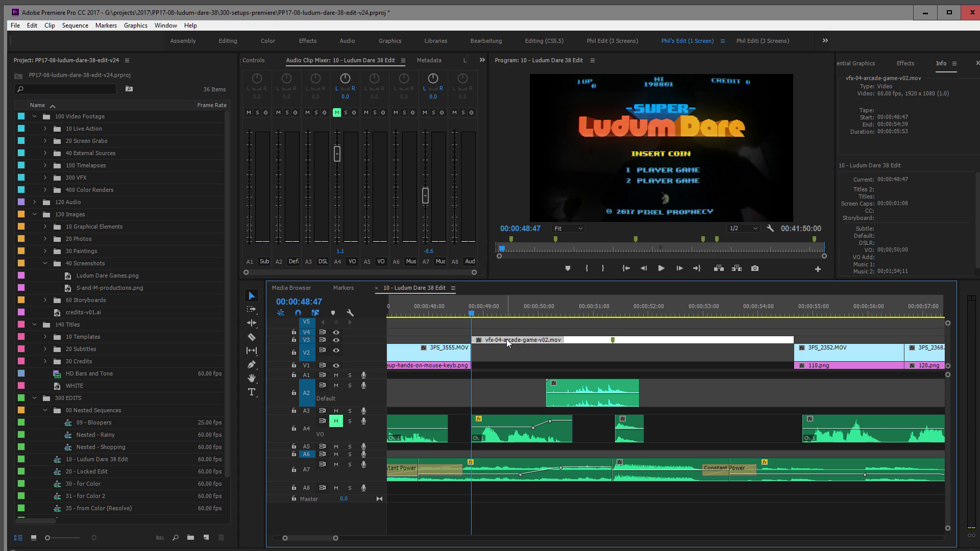
left_click(510, 440)
left_click(583, 391)
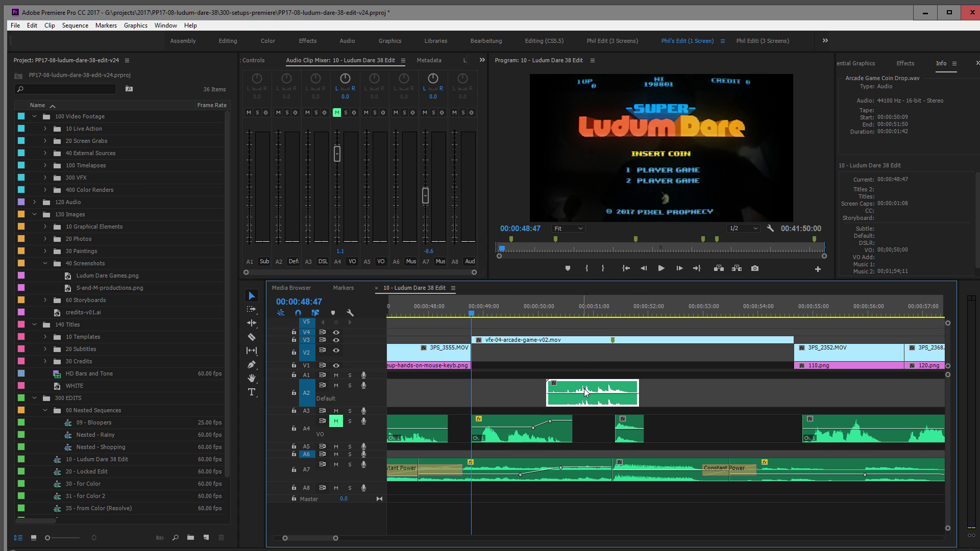
left_click(637, 424)
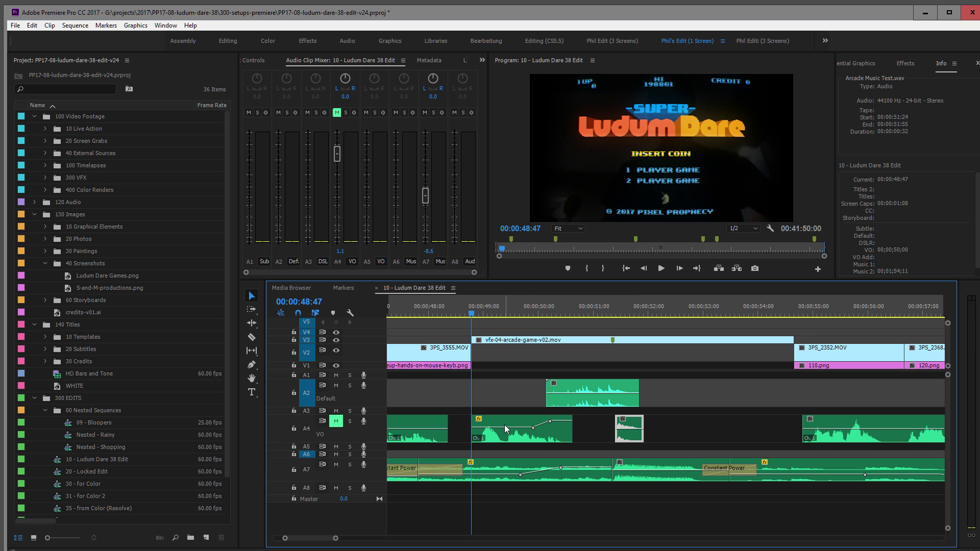
key("space")
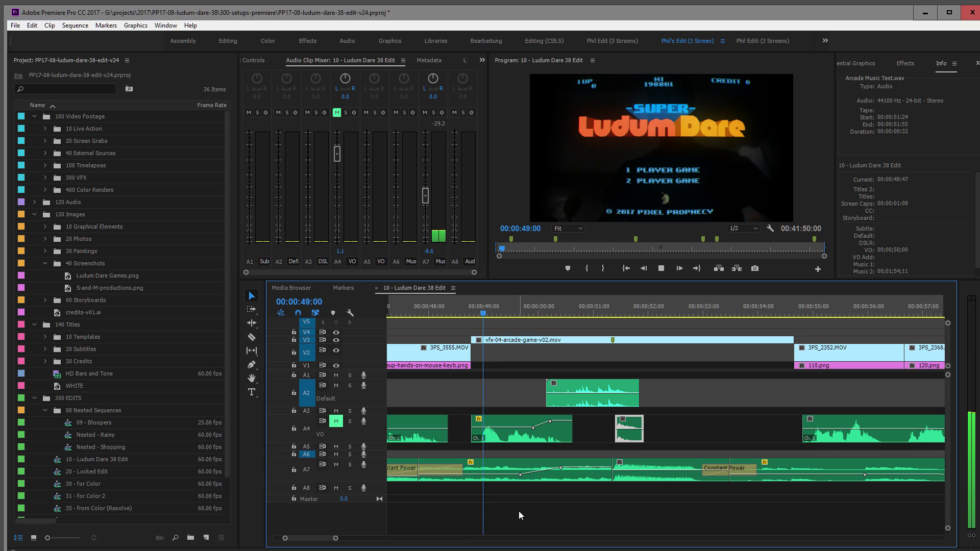